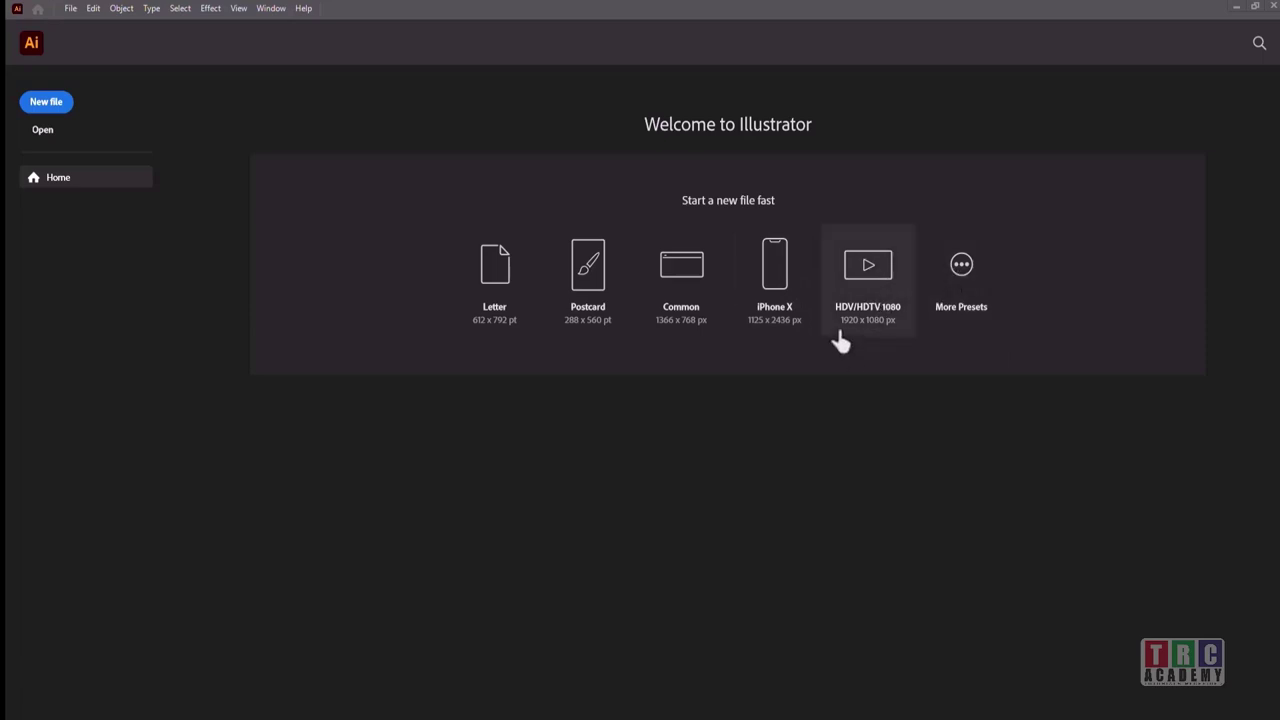
Open the full list of new-document presets and browse the Saved, Recent, Mobile, Web, Print, Film & Video and Art & Illustration categories
{"action": "left_click", "coordinate": [962, 272]}
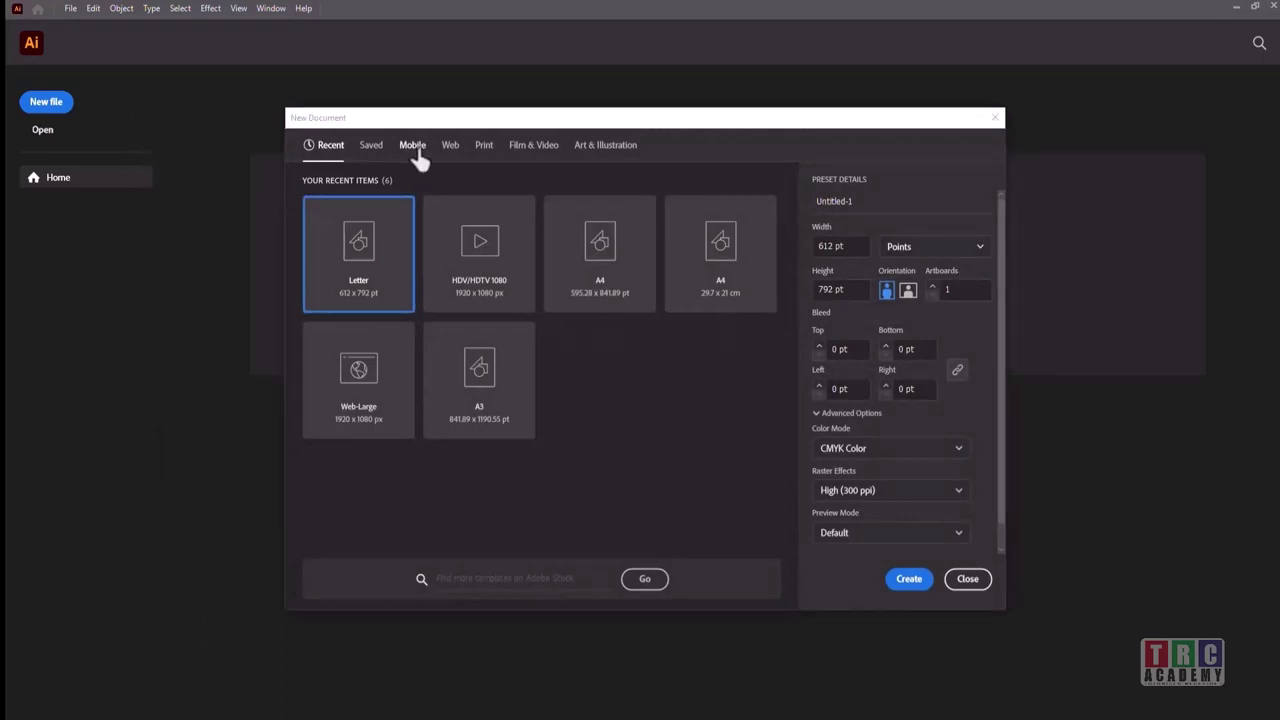
{"action": "left_click", "coordinate": [371, 146]}
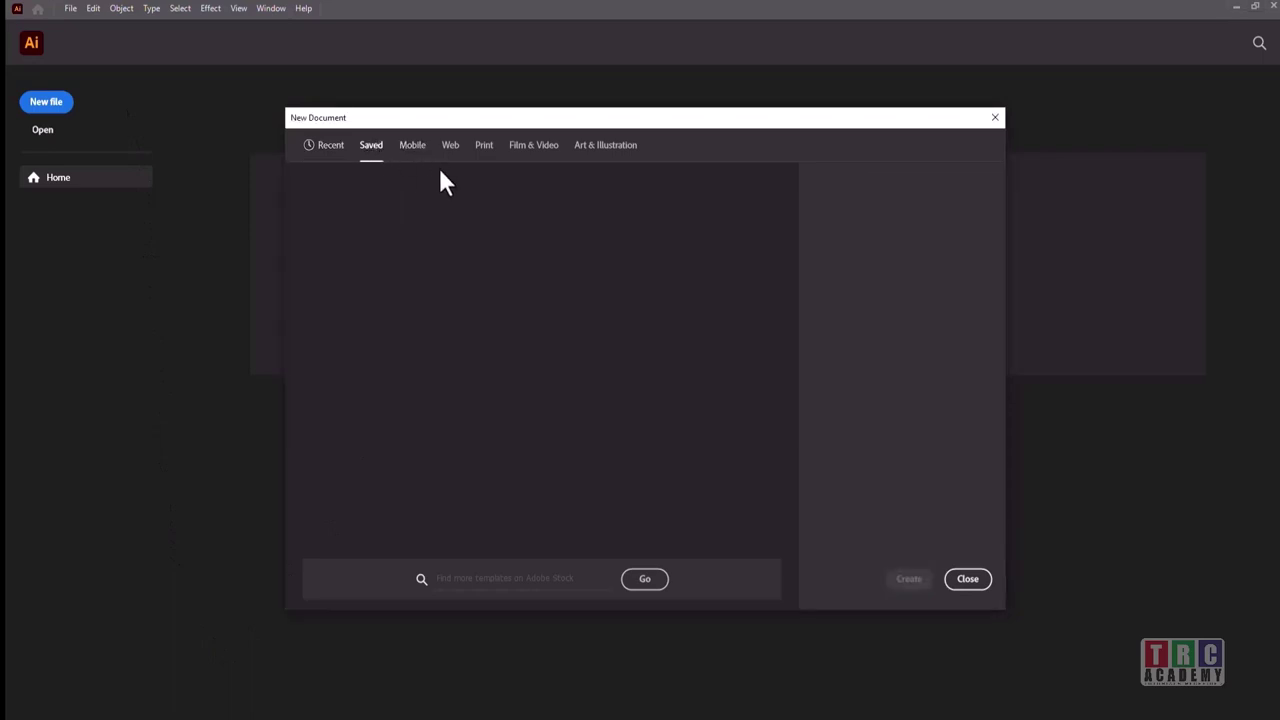
{"action": "left_click", "coordinate": [330, 148]}
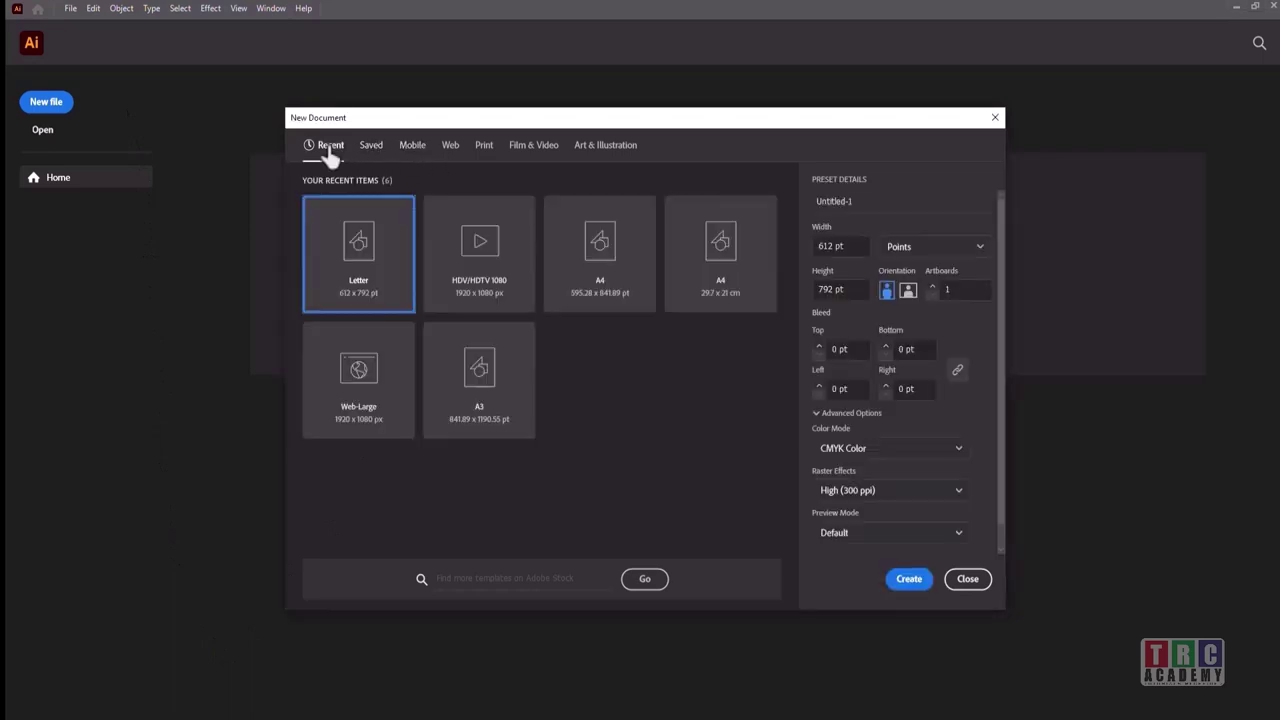
{"action": "left_click", "coordinate": [415, 147]}
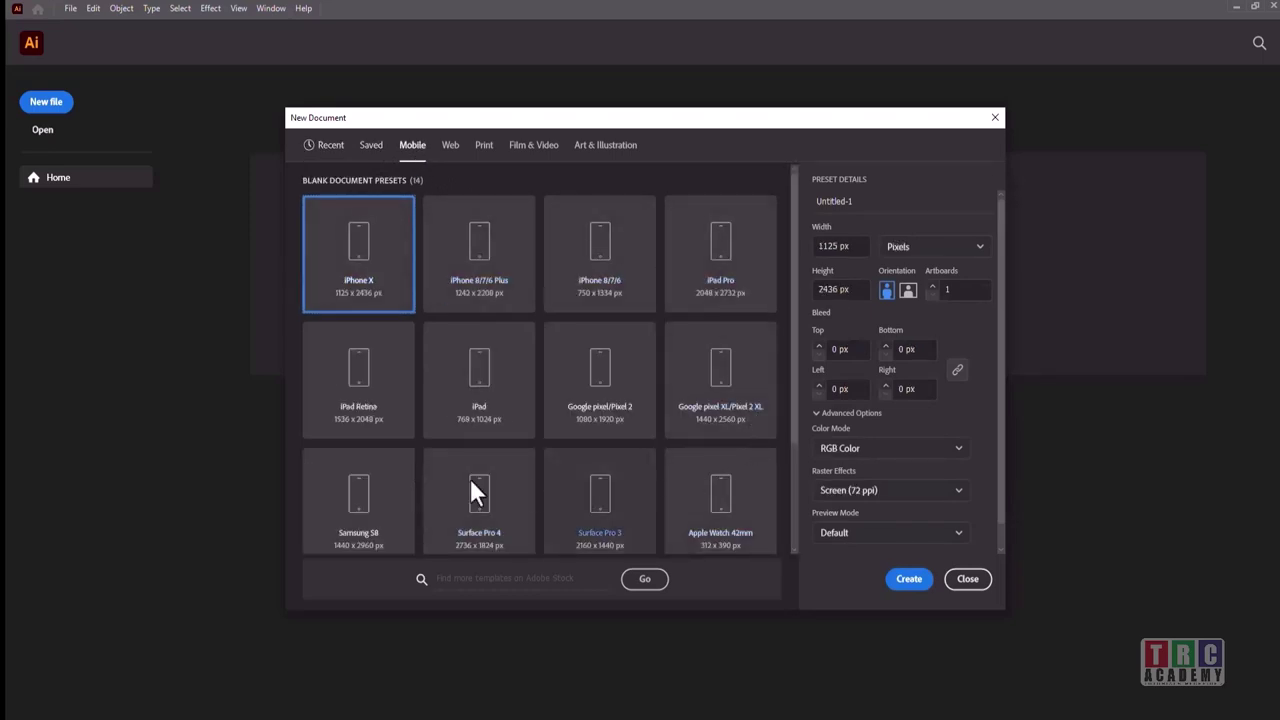
{"action": "left_click", "coordinate": [450, 147]}
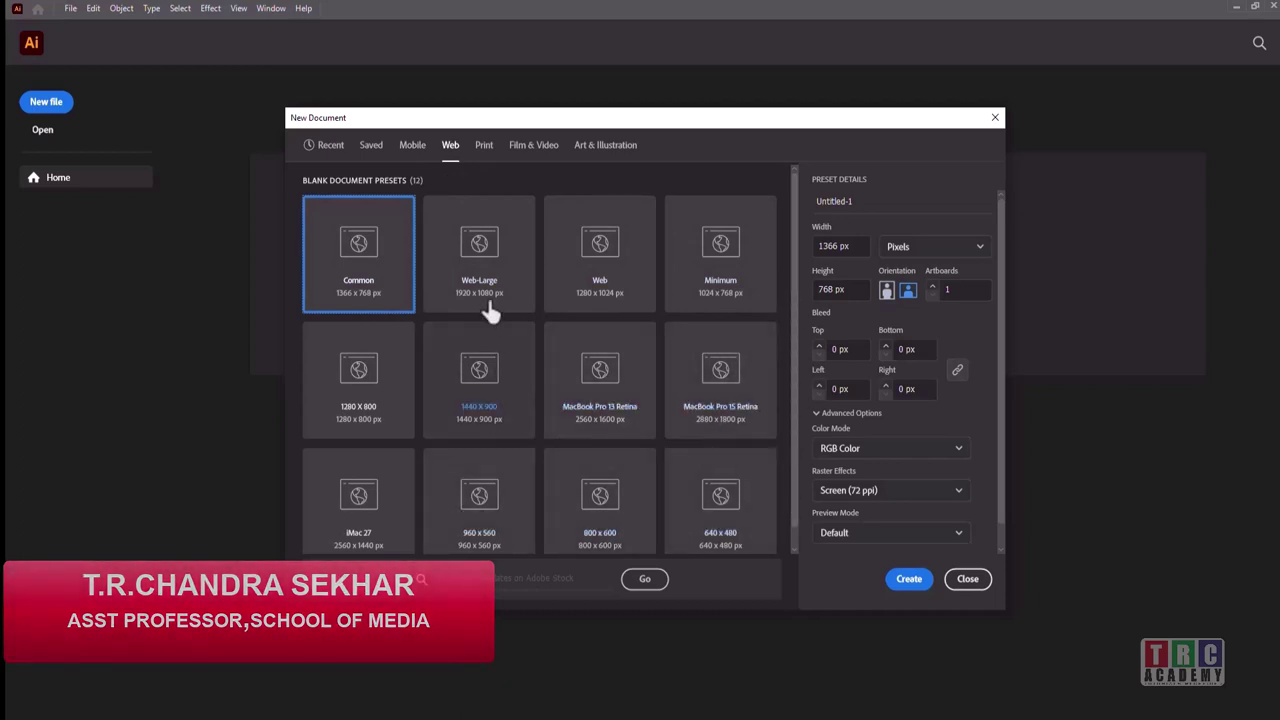
{"action": "left_click", "coordinate": [485, 152]}
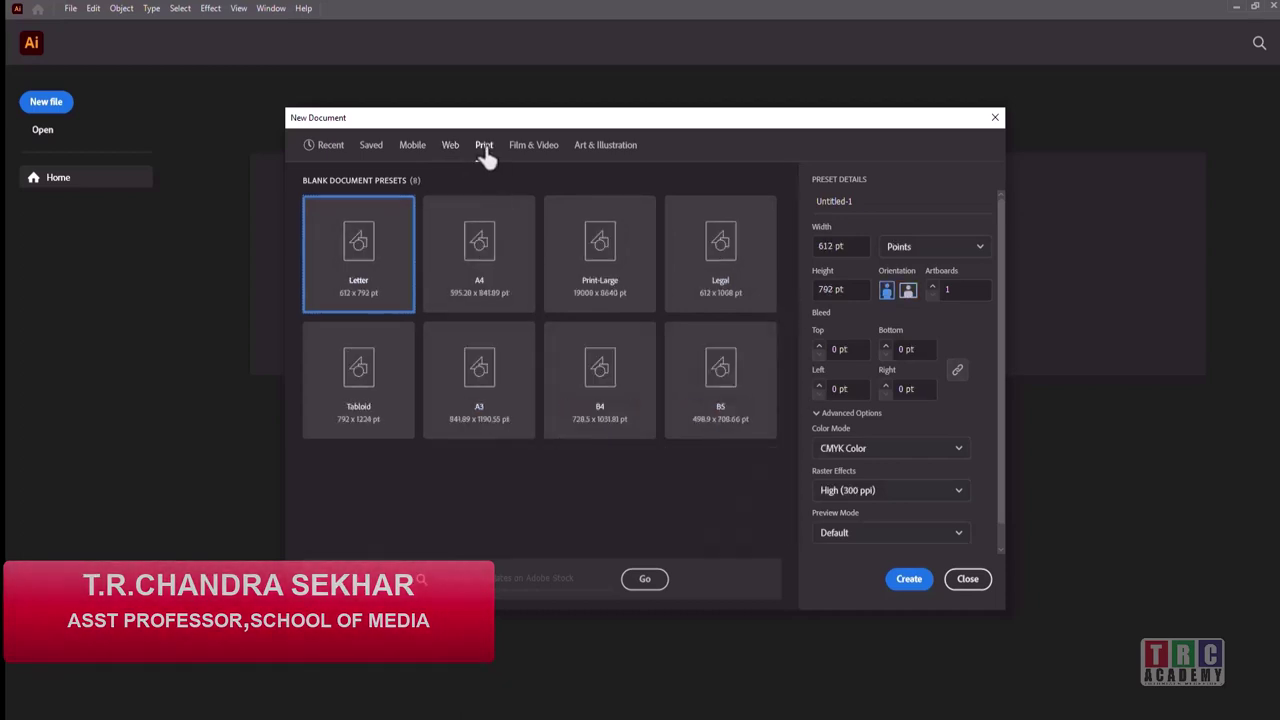
{"action": "left_click", "coordinate": [532, 148]}
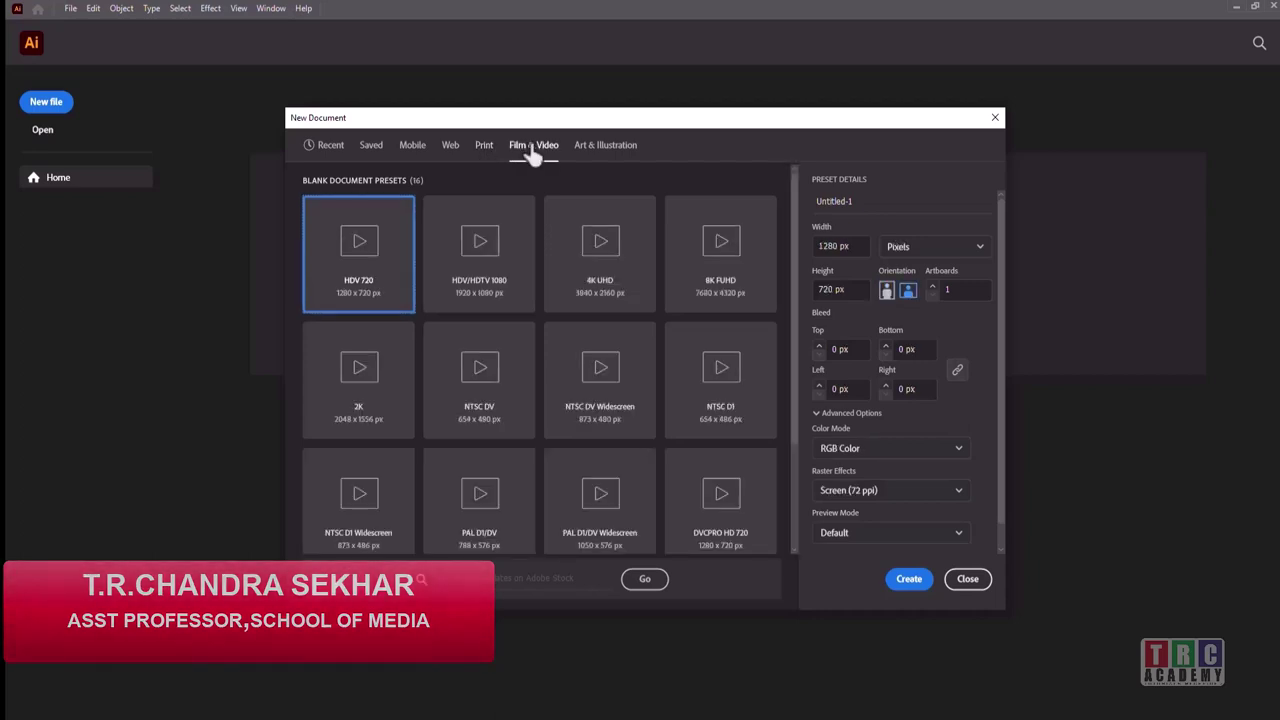
{"action": "left_click", "coordinate": [605, 150]}
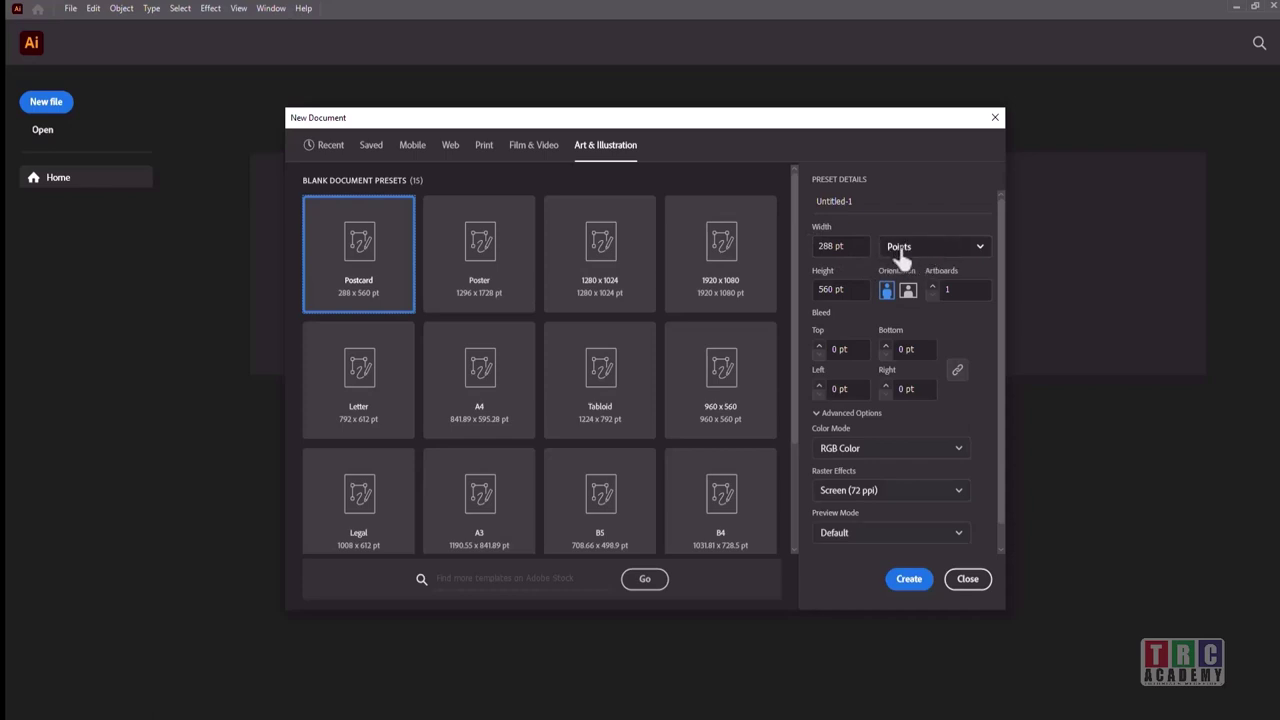
Set the measurement unit of the Art & Illustration Postcard preset to Pixels and review the other available units
{"action": "left_click", "coordinate": [980, 247]}
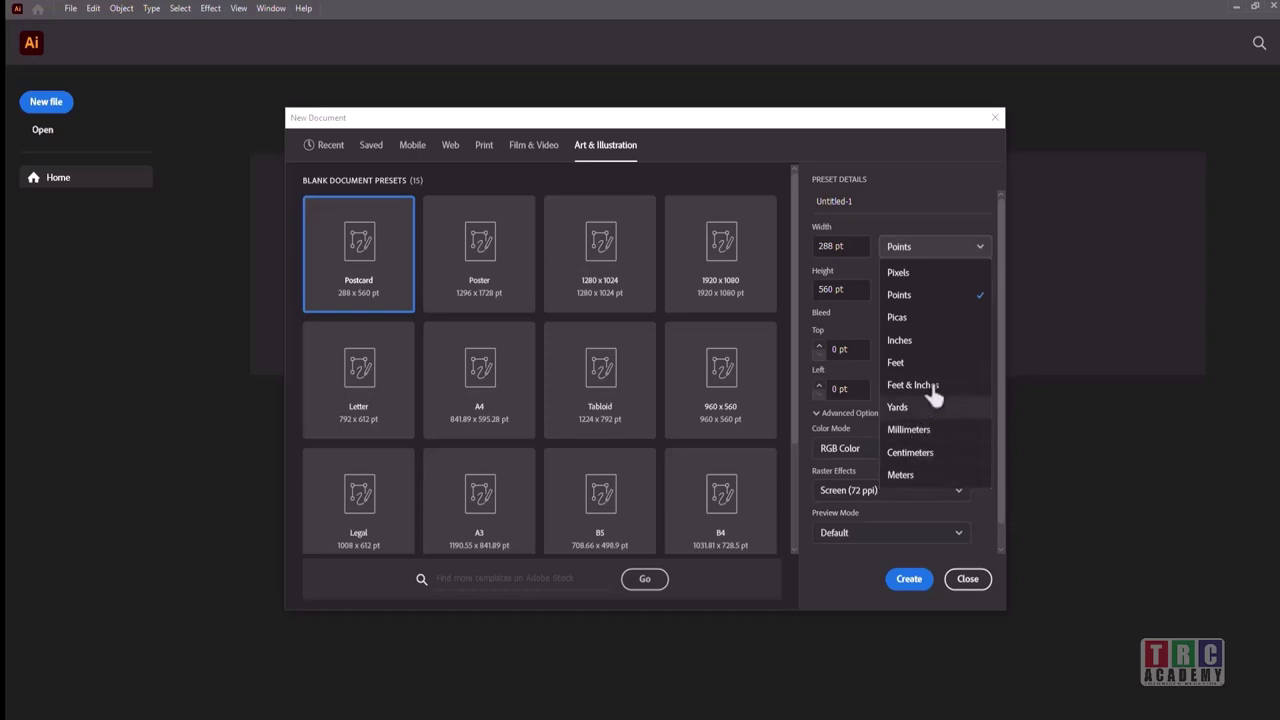
{"action": "left_click", "coordinate": [923, 277]}
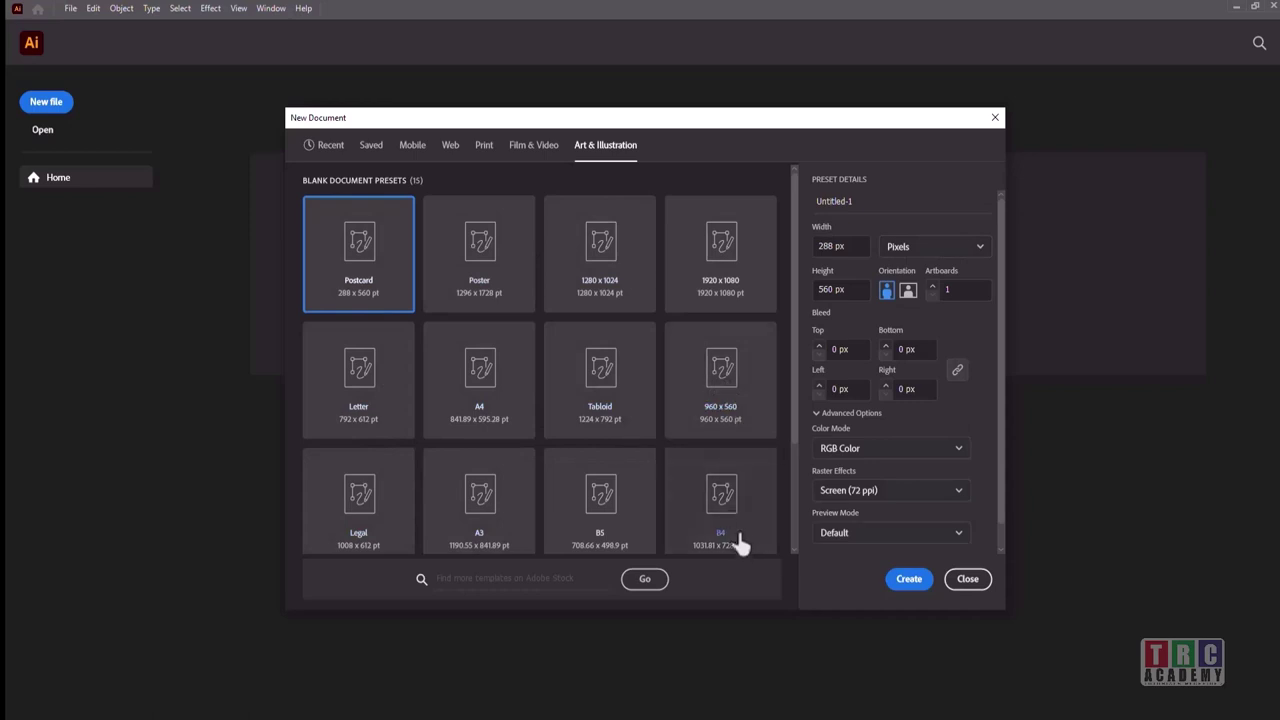
{"action": "left_click", "coordinate": [980, 250]}
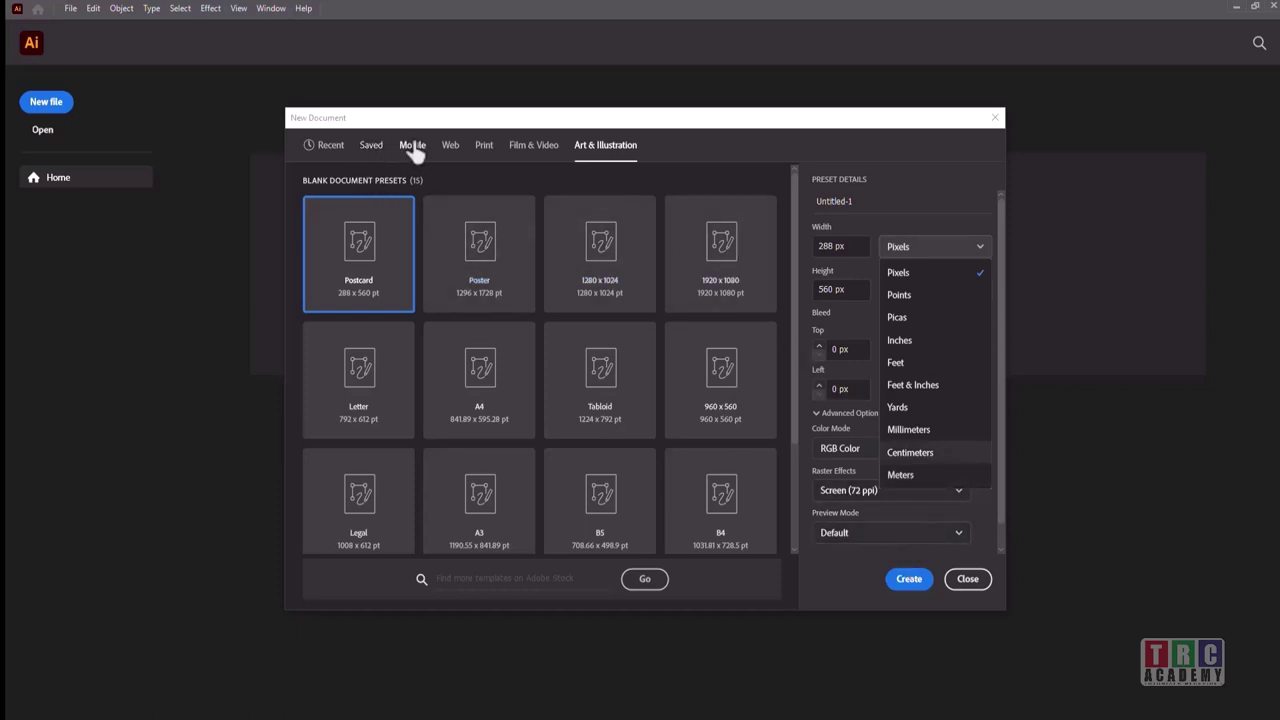
{"action": "left_click", "coordinate": [489, 145]}
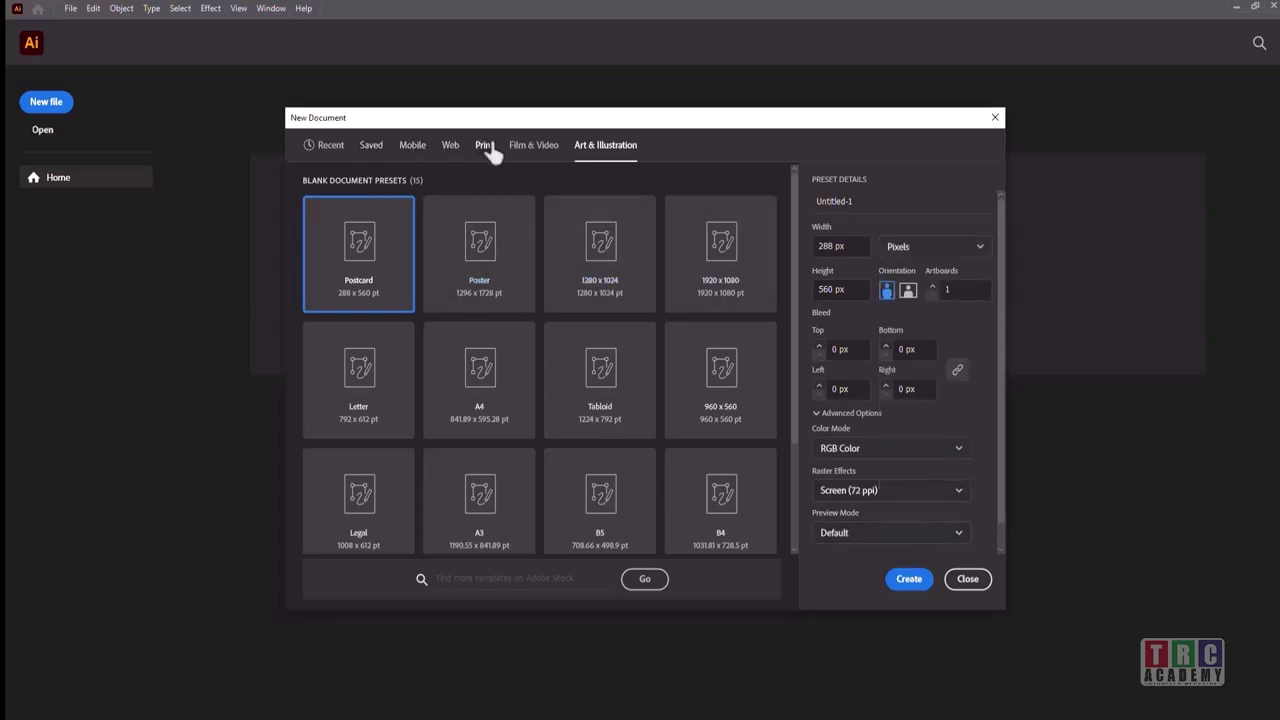
Choose the A4 preset from the Print category and set its measurement unit to Millimeters
{"action": "left_click", "coordinate": [487, 148]}
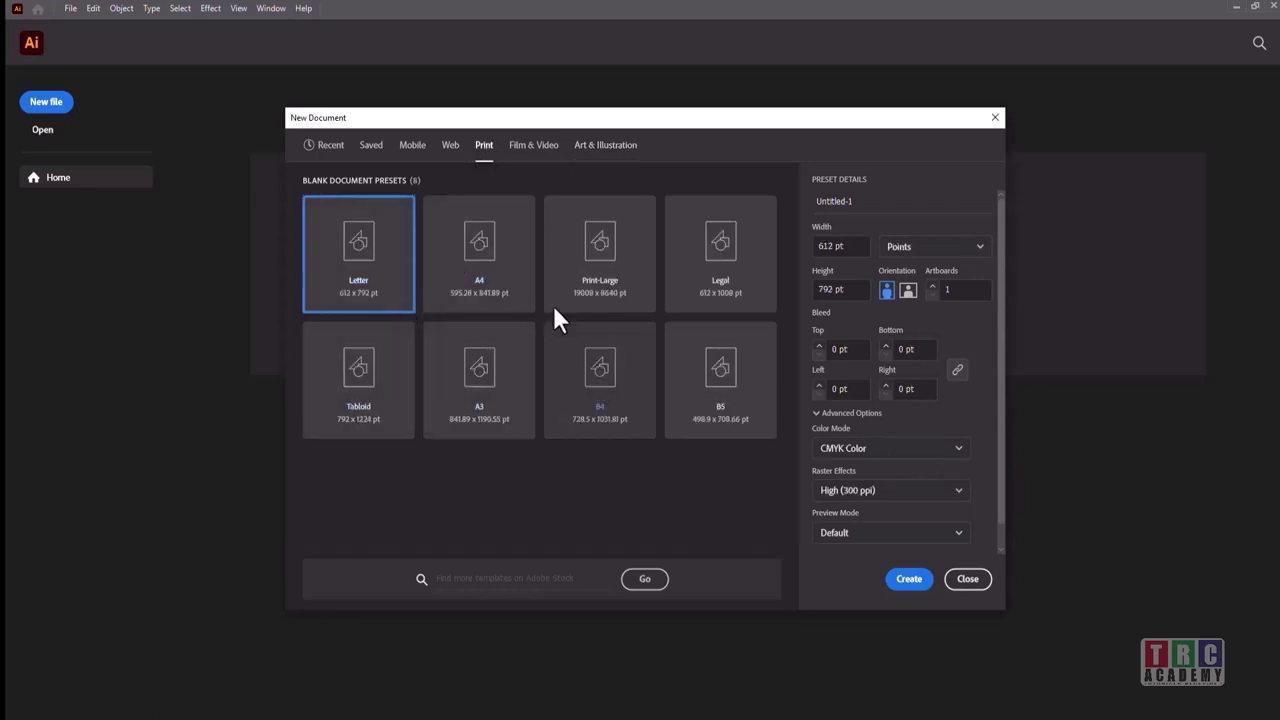
{"action": "left_click", "coordinate": [491, 257]}
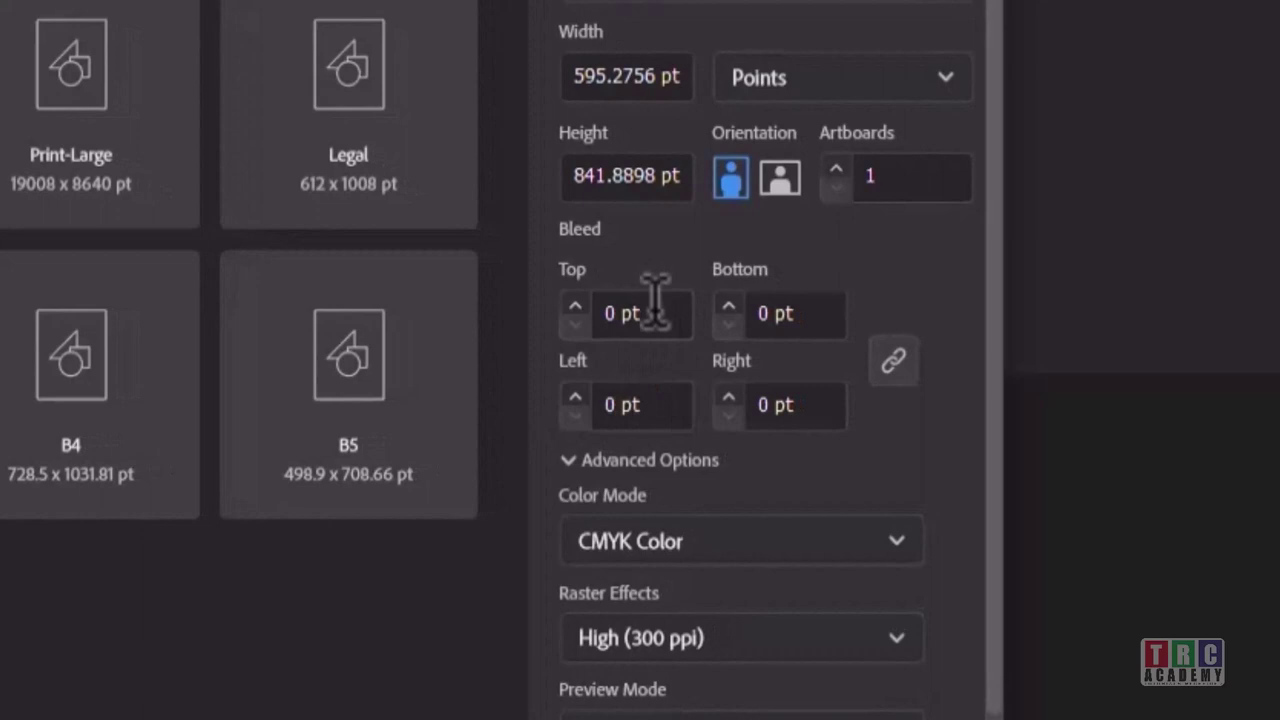
{"action": "left_click", "coordinate": [846, 76]}
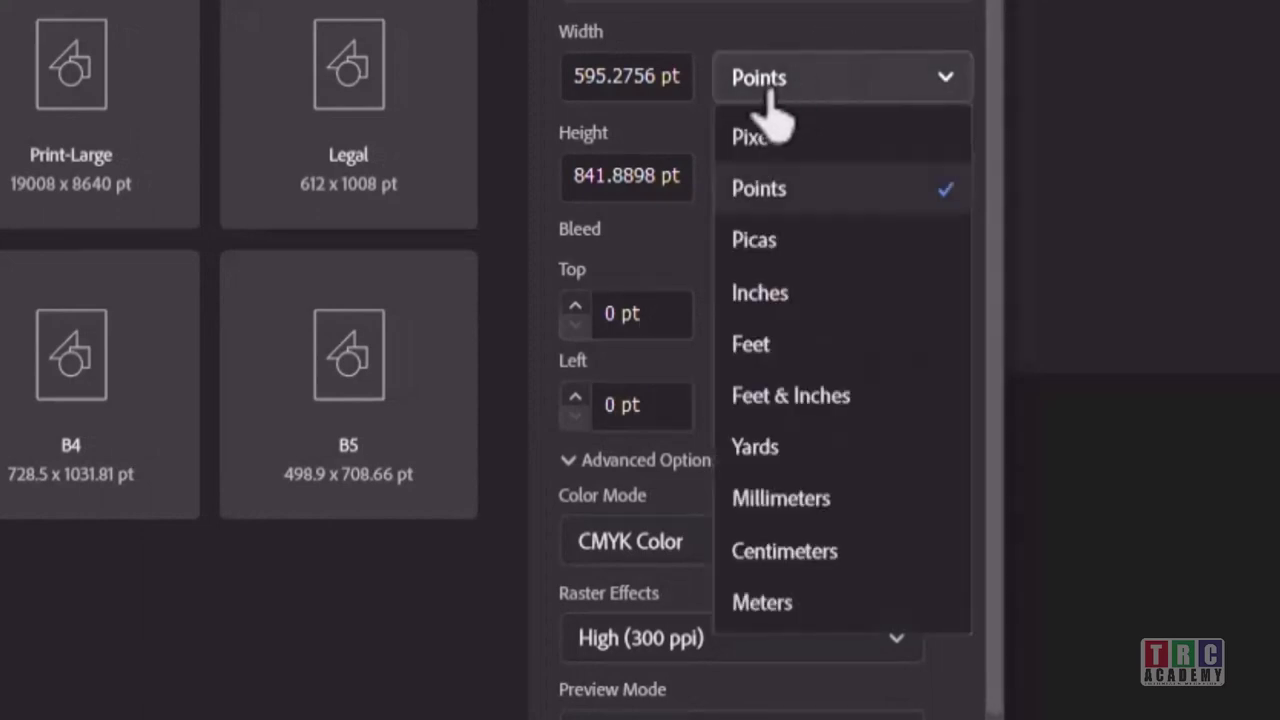
{"action": "left_click", "coordinate": [790, 499]}
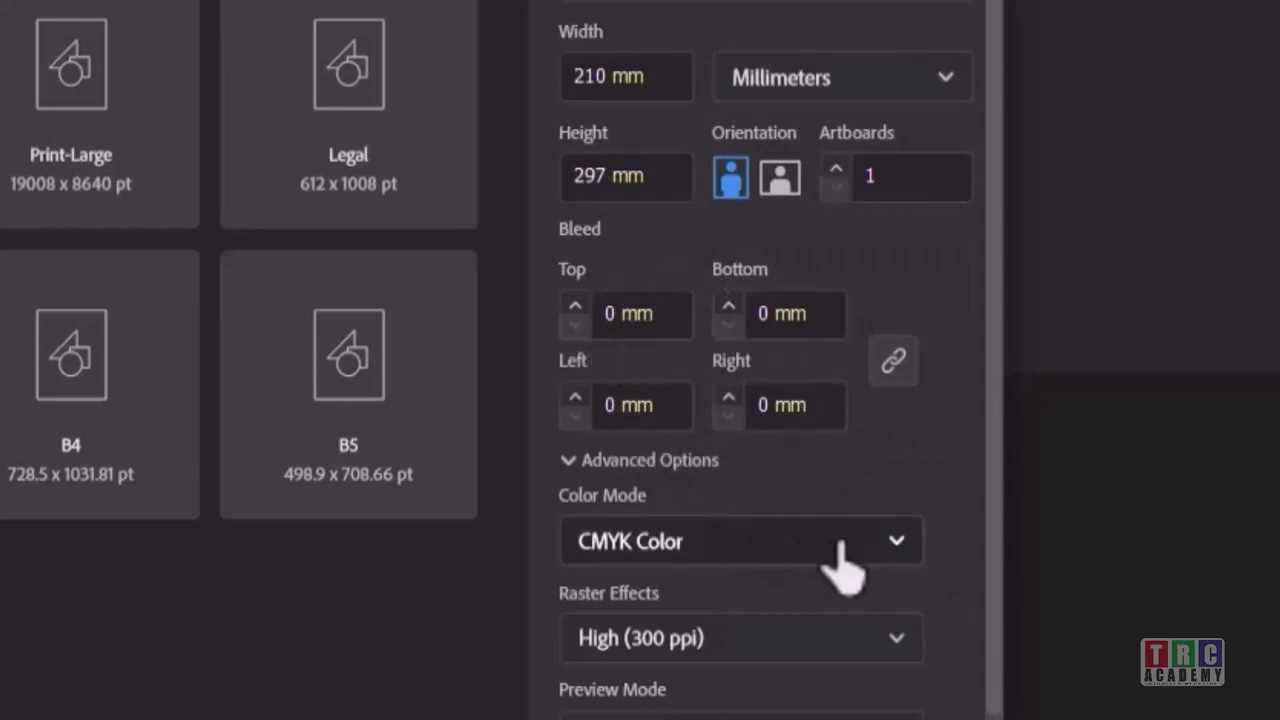
Switch the A4 document's color mode to RGB Color, back to CMYK Color, and again to RGB Color
{"action": "left_click", "coordinate": [897, 546]}
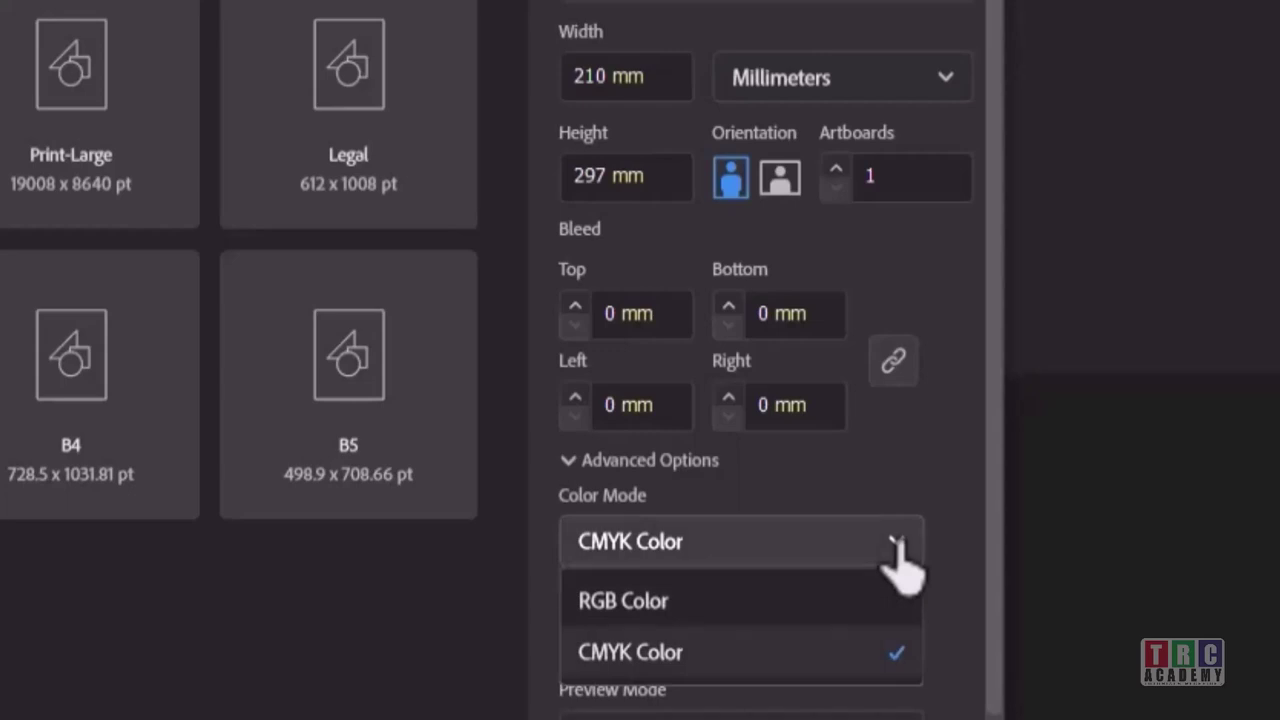
{"action": "left_click", "coordinate": [814, 598]}
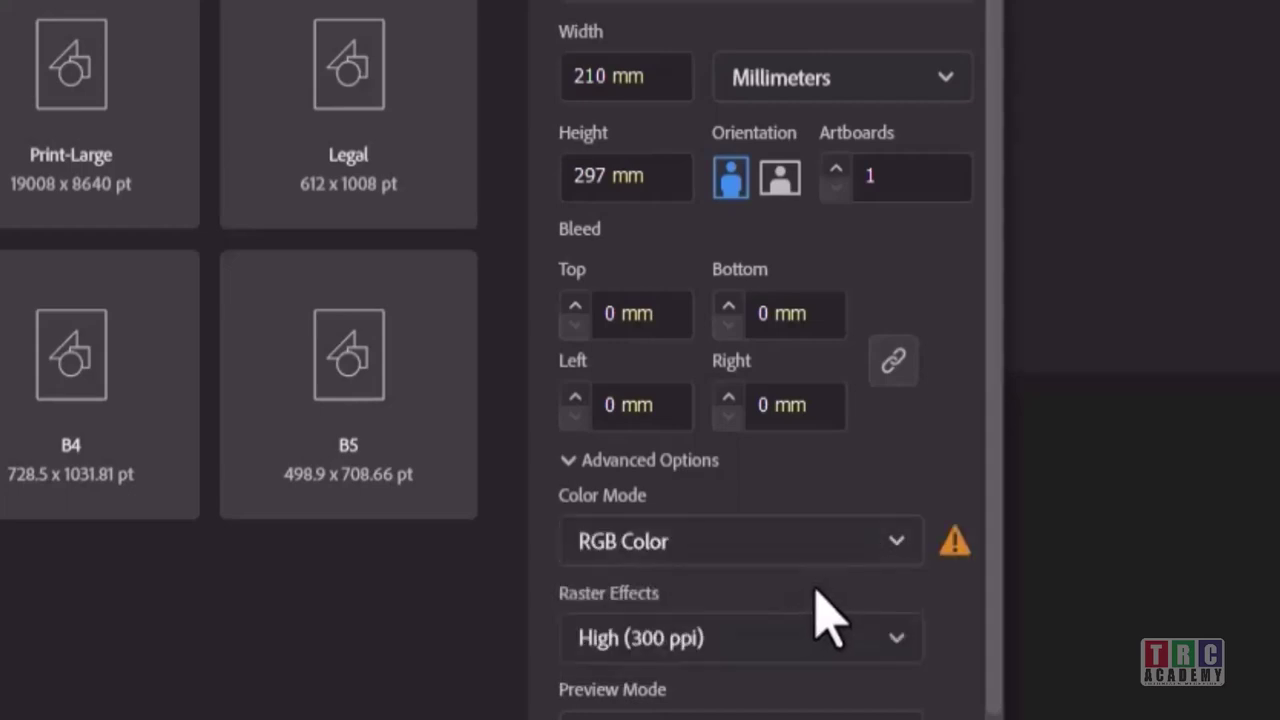
{"action": "left_click", "coordinate": [900, 548]}
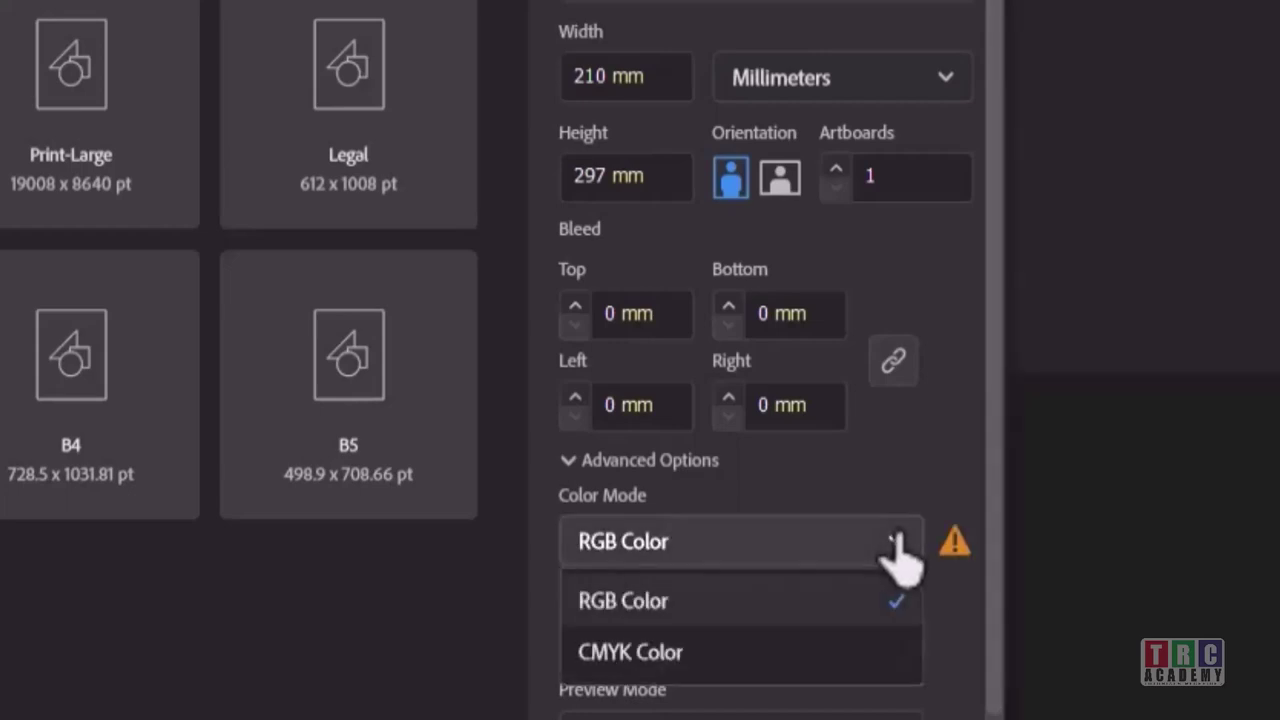
{"action": "left_click", "coordinate": [709, 658]}
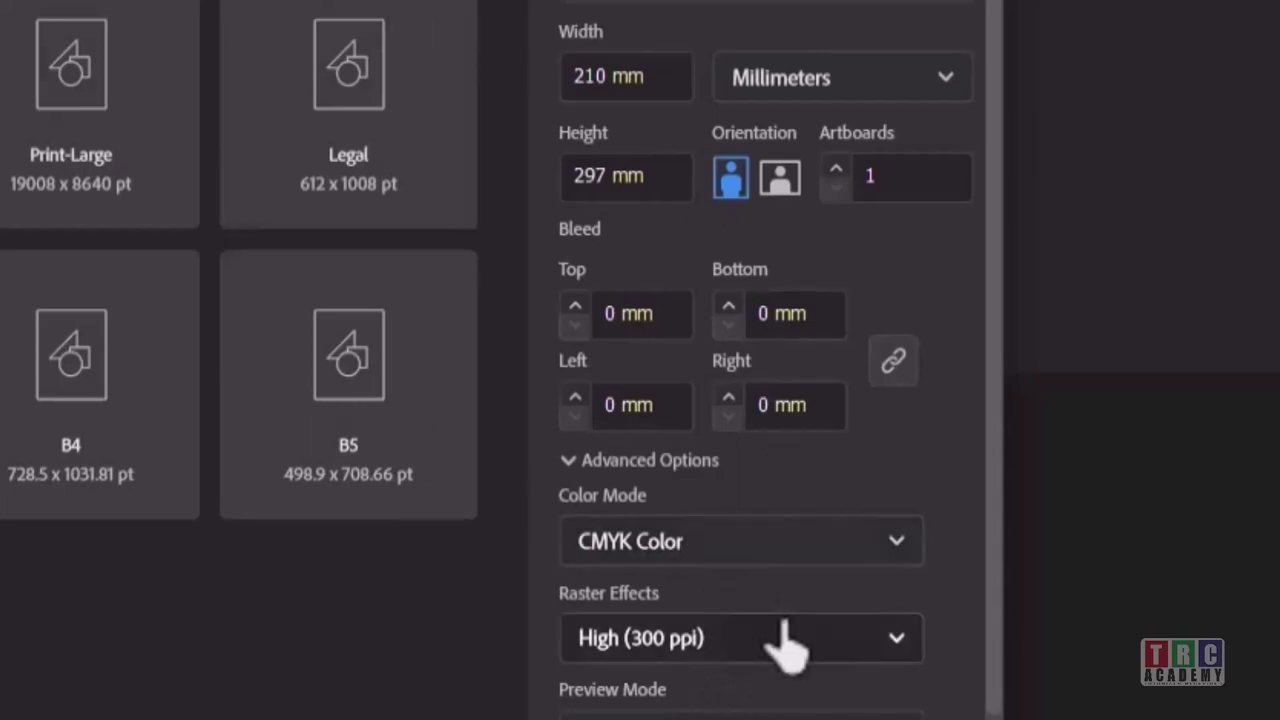
{"action": "left_click", "coordinate": [893, 560]}
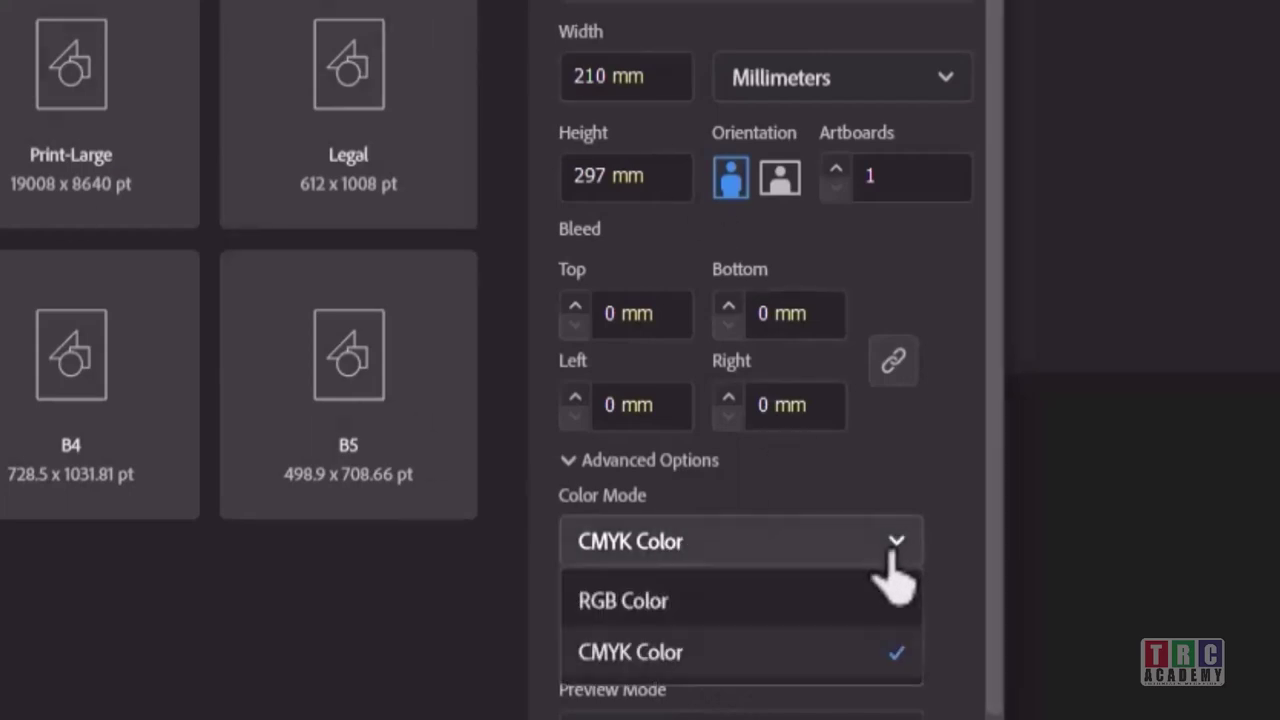
{"action": "left_click", "coordinate": [874, 603]}
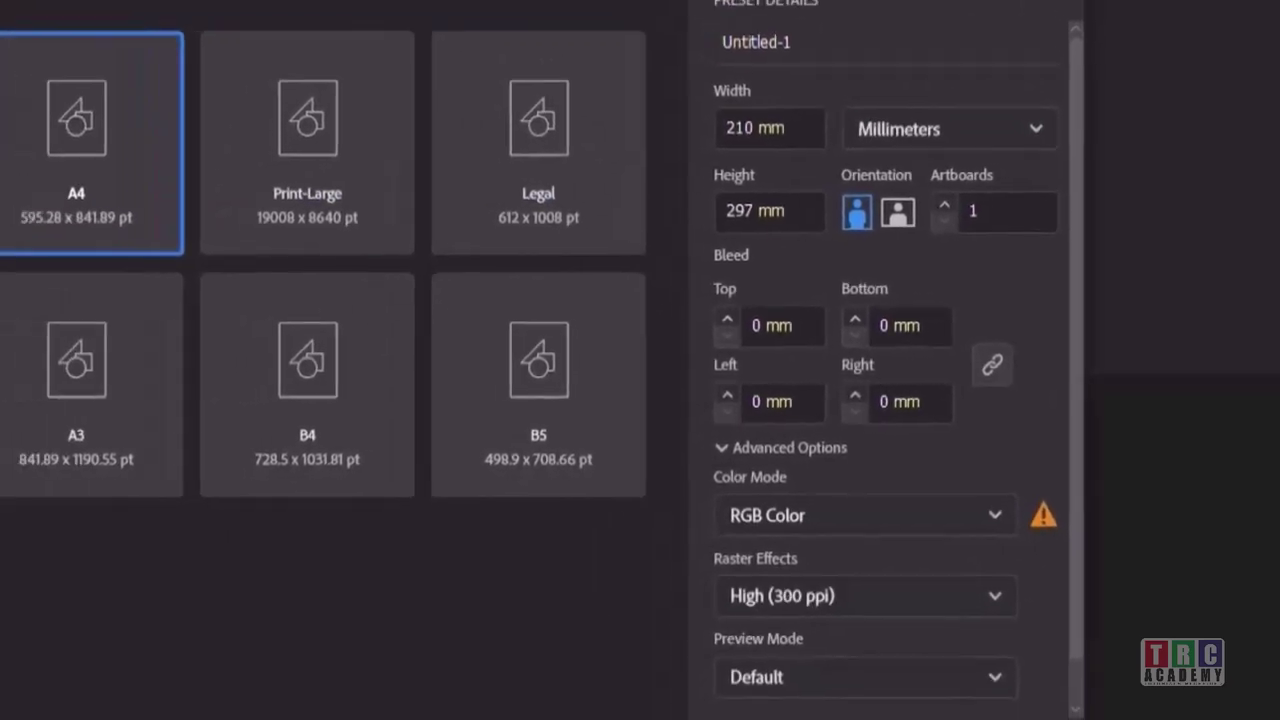
Use the HDV 720 preset from Film & Video, set its color mode to CMYK Color and read the color mode warning
{"action": "left_click", "coordinate": [90, 0]}
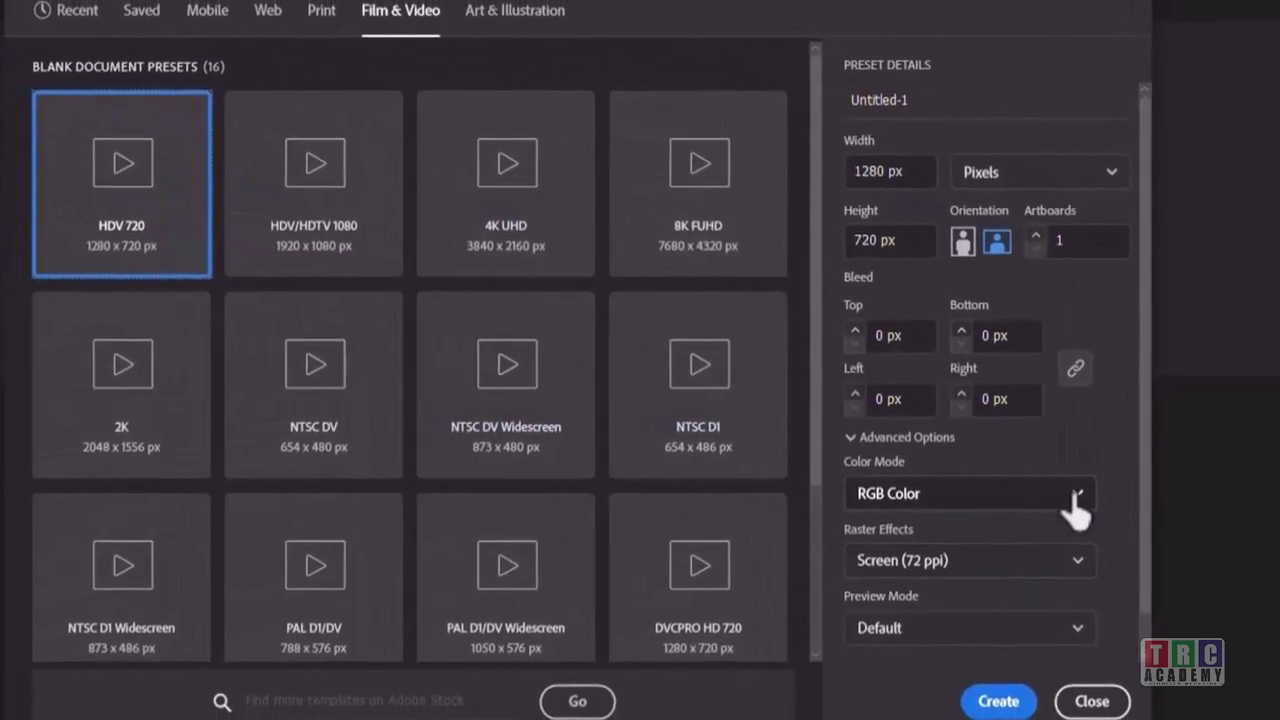
{"action": "left_click", "coordinate": [1080, 489]}
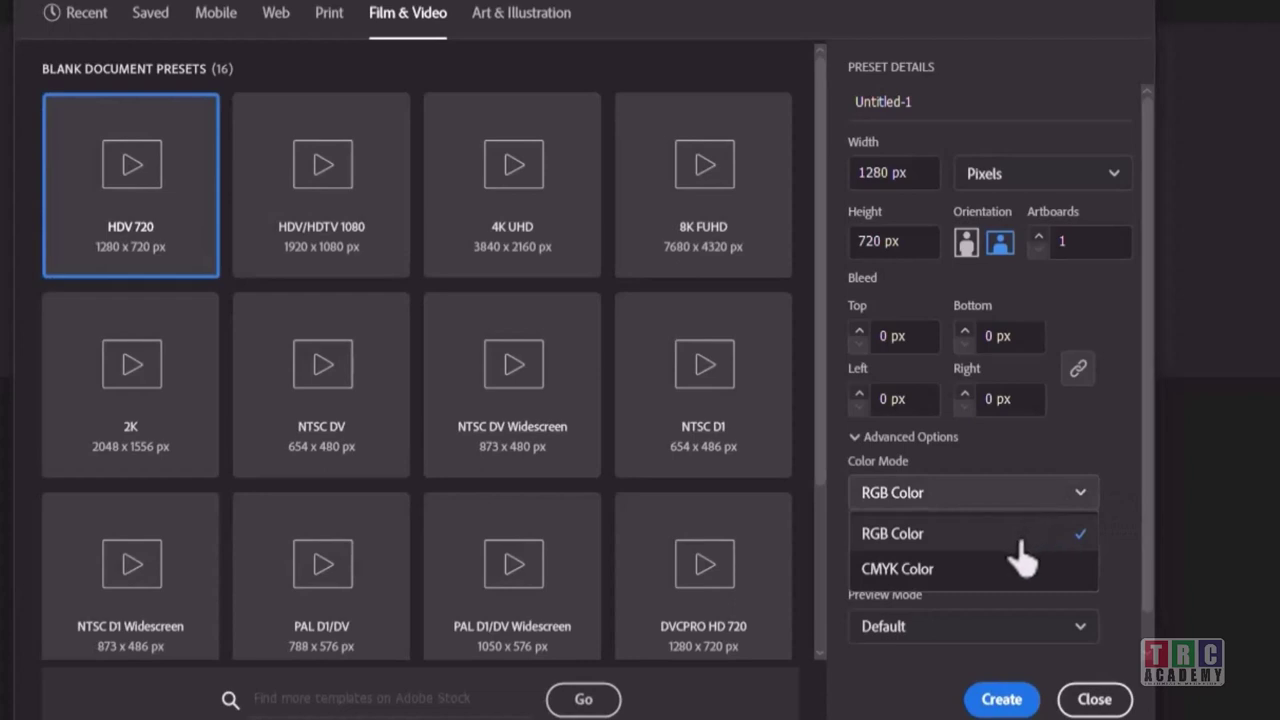
{"action": "left_click", "coordinate": [1016, 563]}
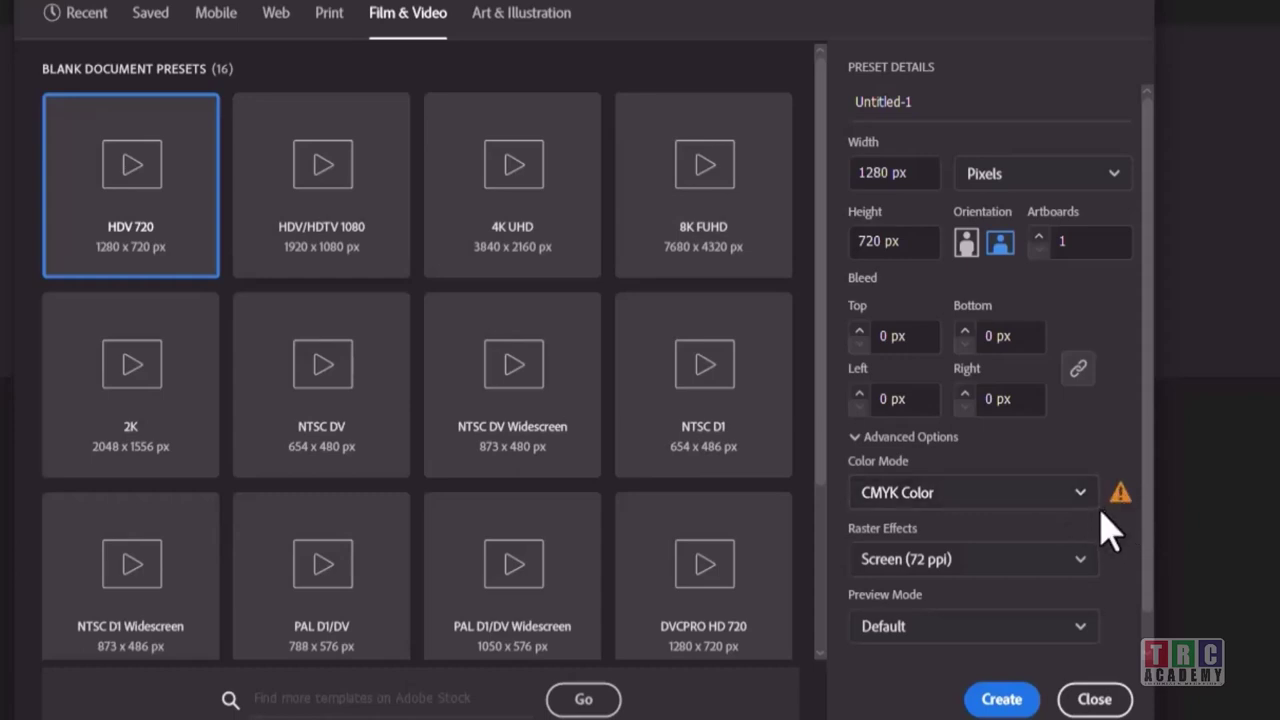
{"action": "mouse_move", "coordinate": [1102, 506]}
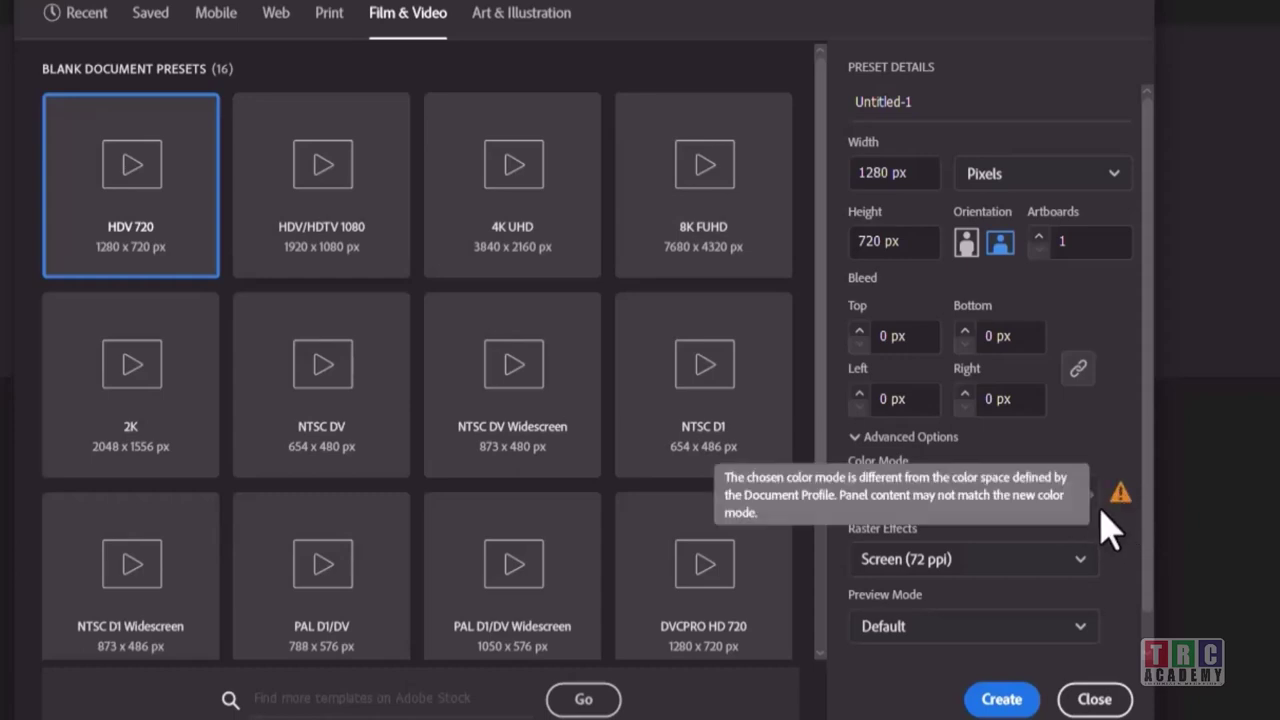
Try the High (300 ppi), Medium (150 ppi), Screen (72 ppi) and 36 ppi raster effects settings for the HDV 720 preset in turn
{"action": "left_click", "coordinate": [1080, 559]}
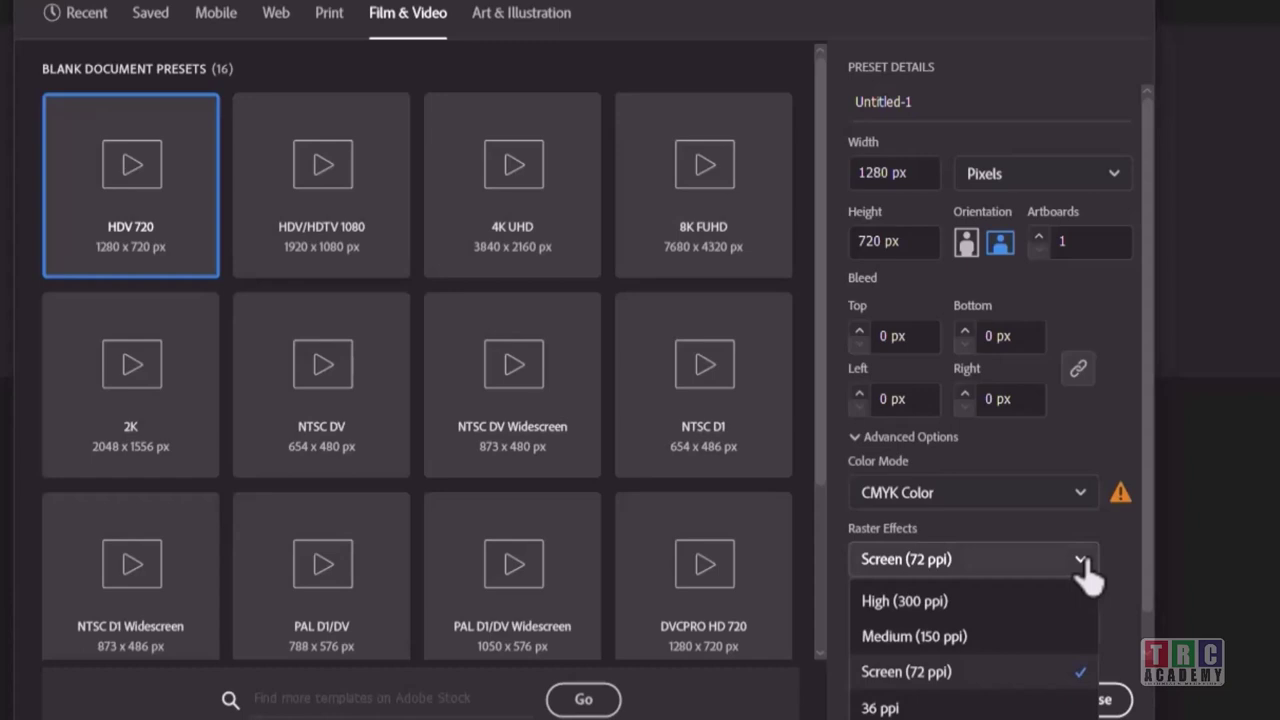
{"action": "left_click", "coordinate": [945, 602]}
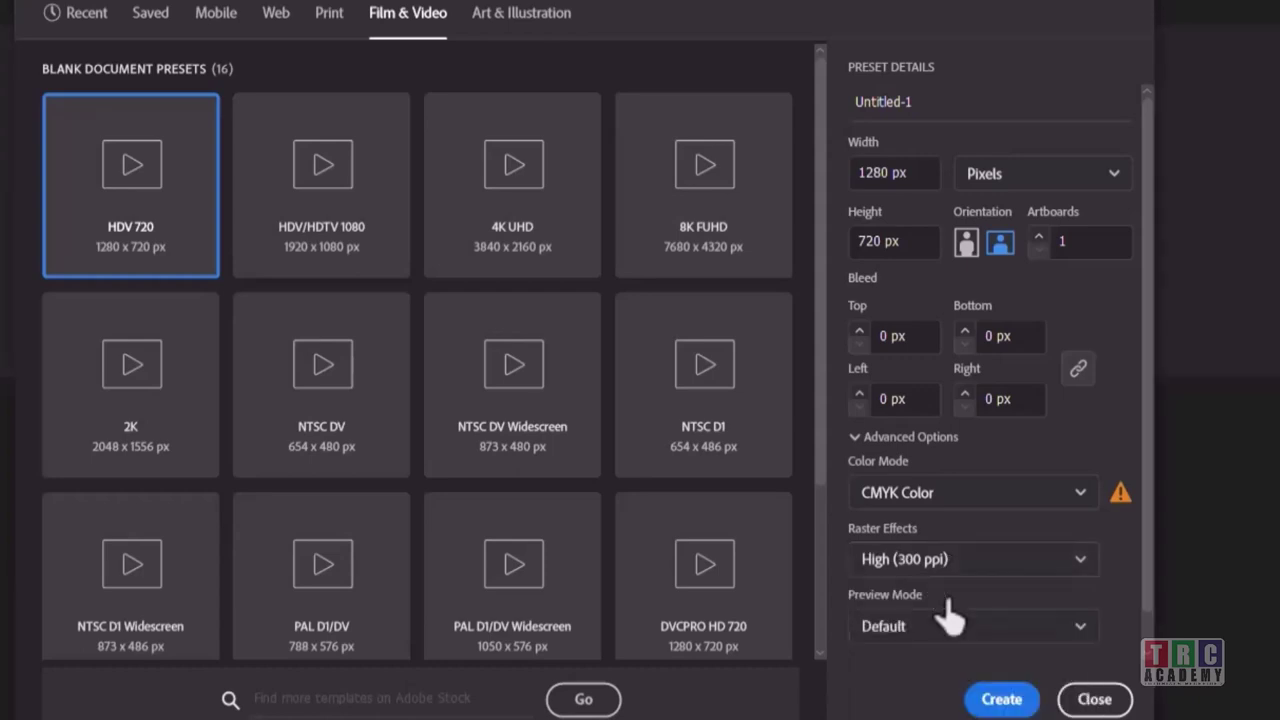
{"action": "left_click", "coordinate": [990, 565]}
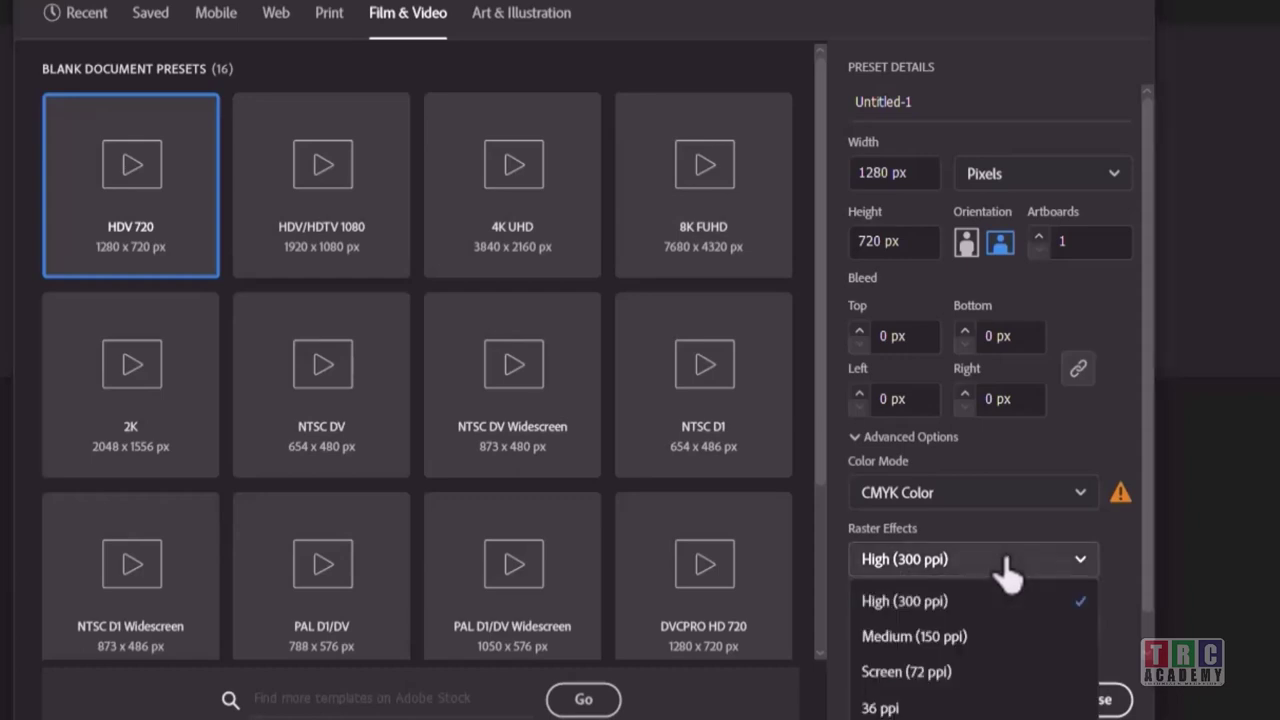
{"action": "left_click", "coordinate": [948, 640]}
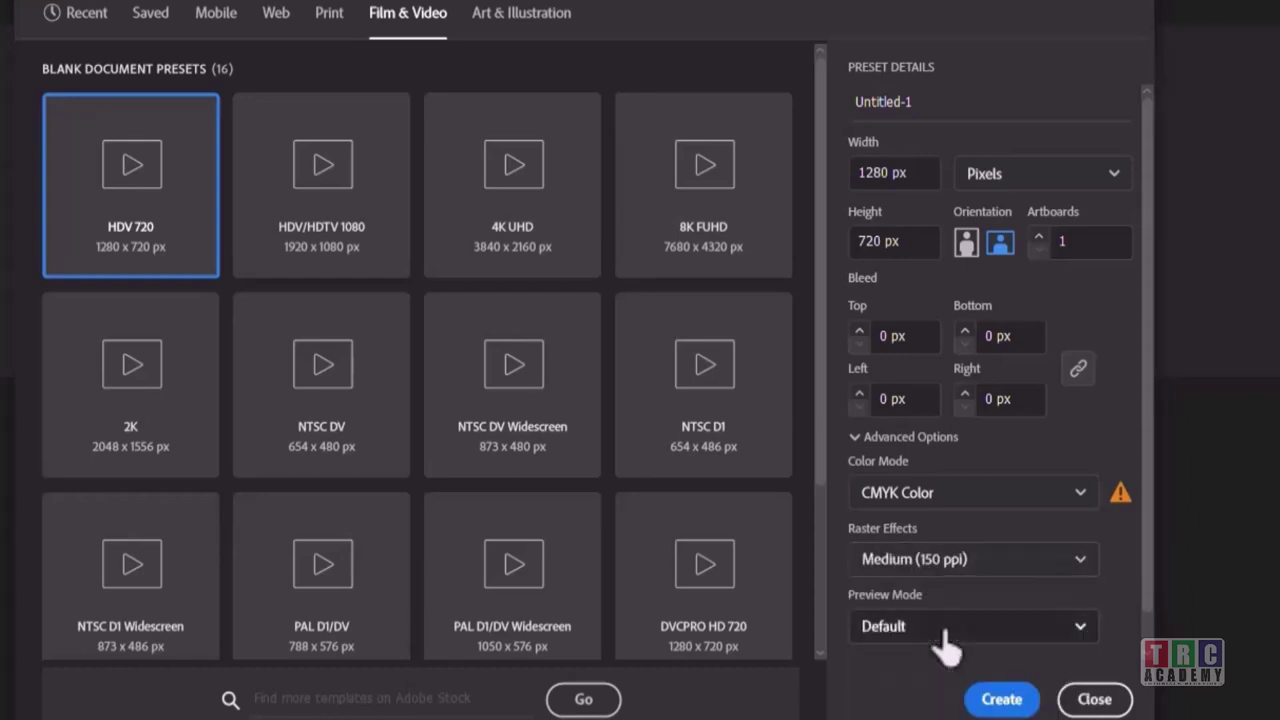
{"action": "left_click", "coordinate": [994, 560]}
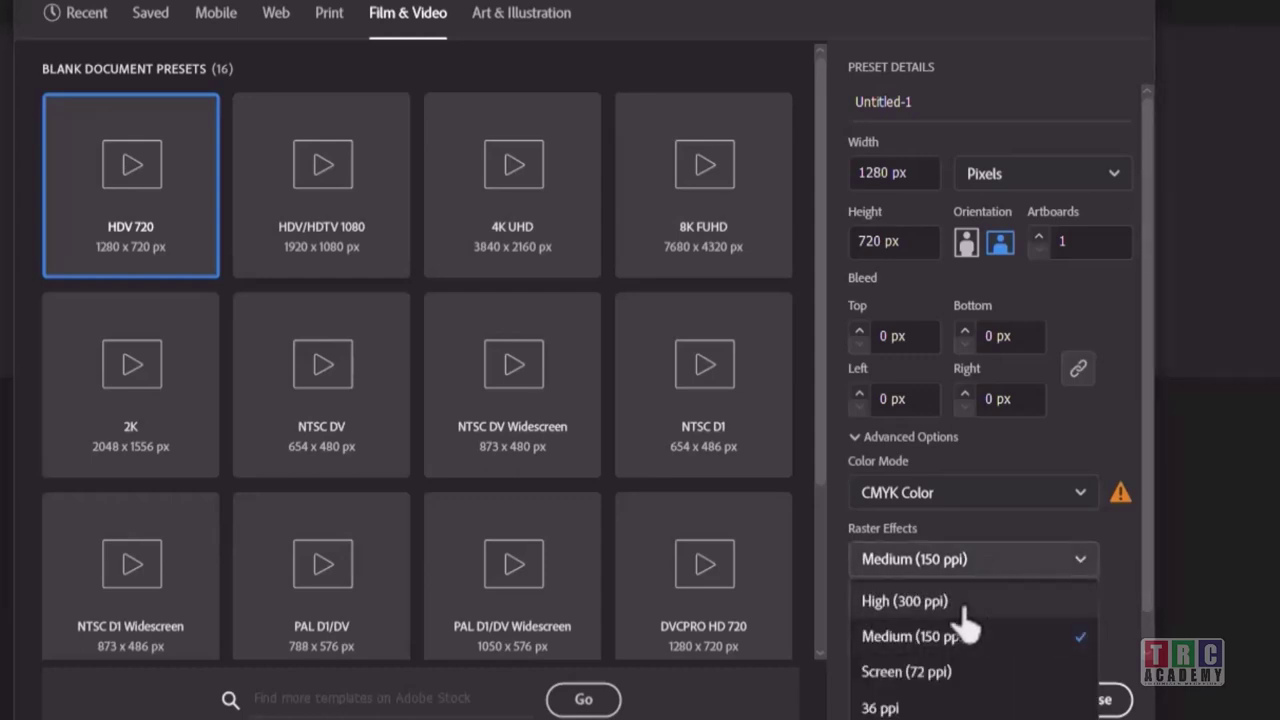
{"action": "left_click", "coordinate": [940, 672]}
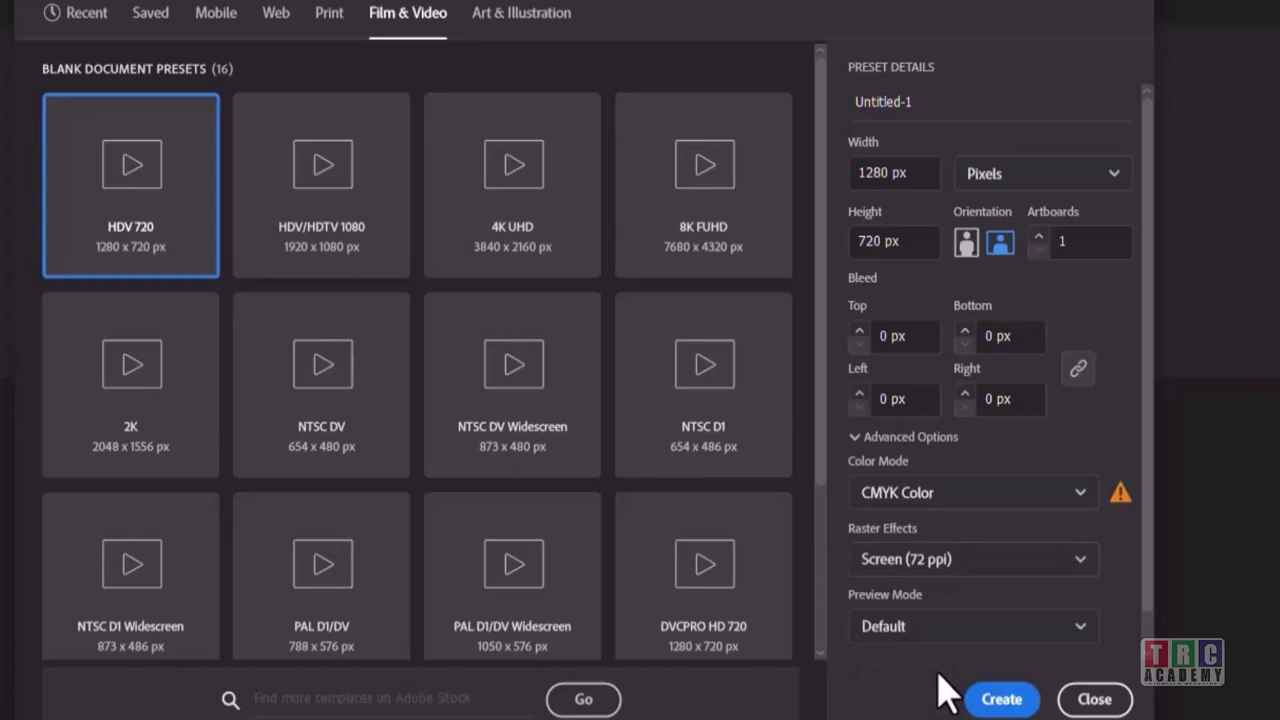
{"action": "left_click", "coordinate": [1011, 553]}
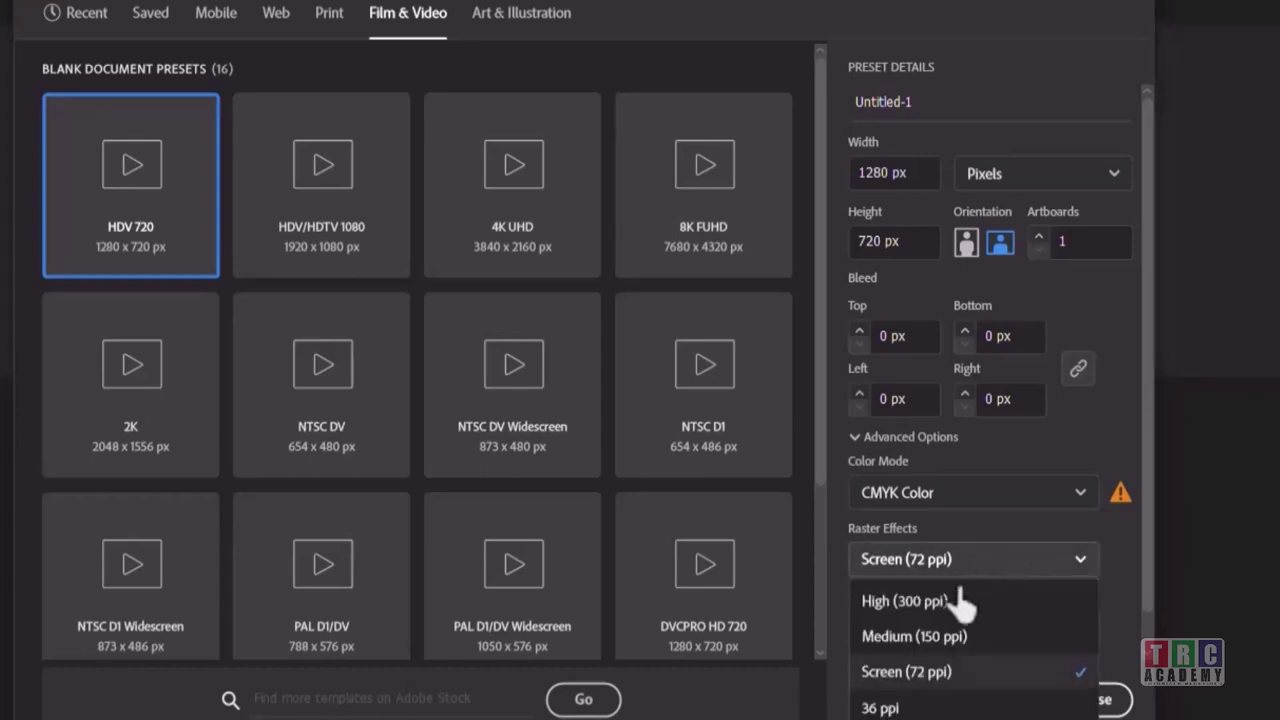
{"action": "left_click", "coordinate": [908, 709]}
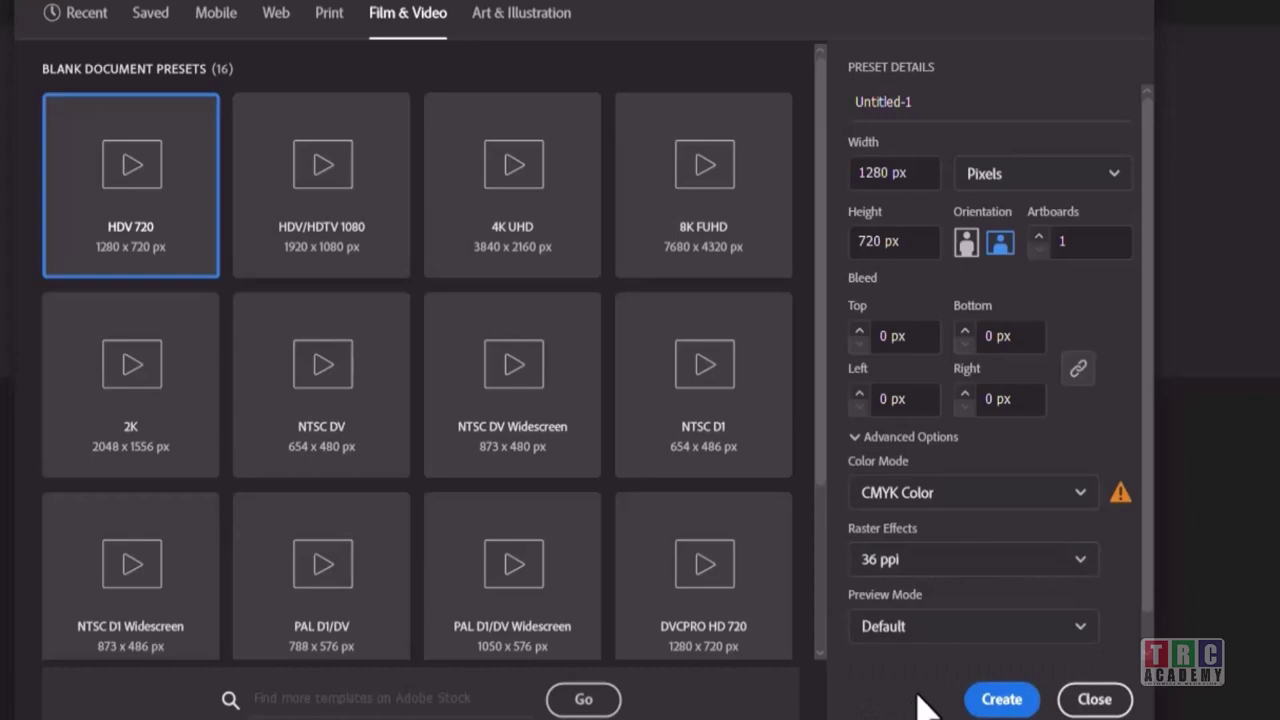
{"action": "left_click", "coordinate": [985, 559]}
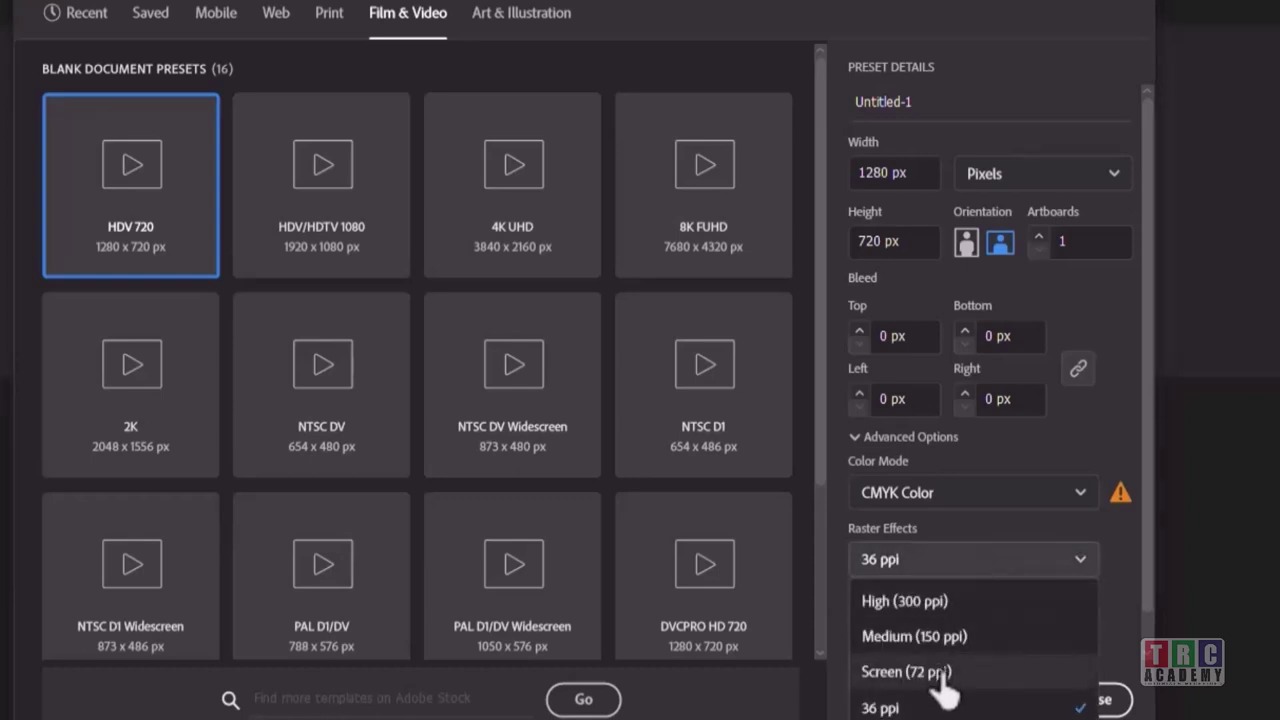
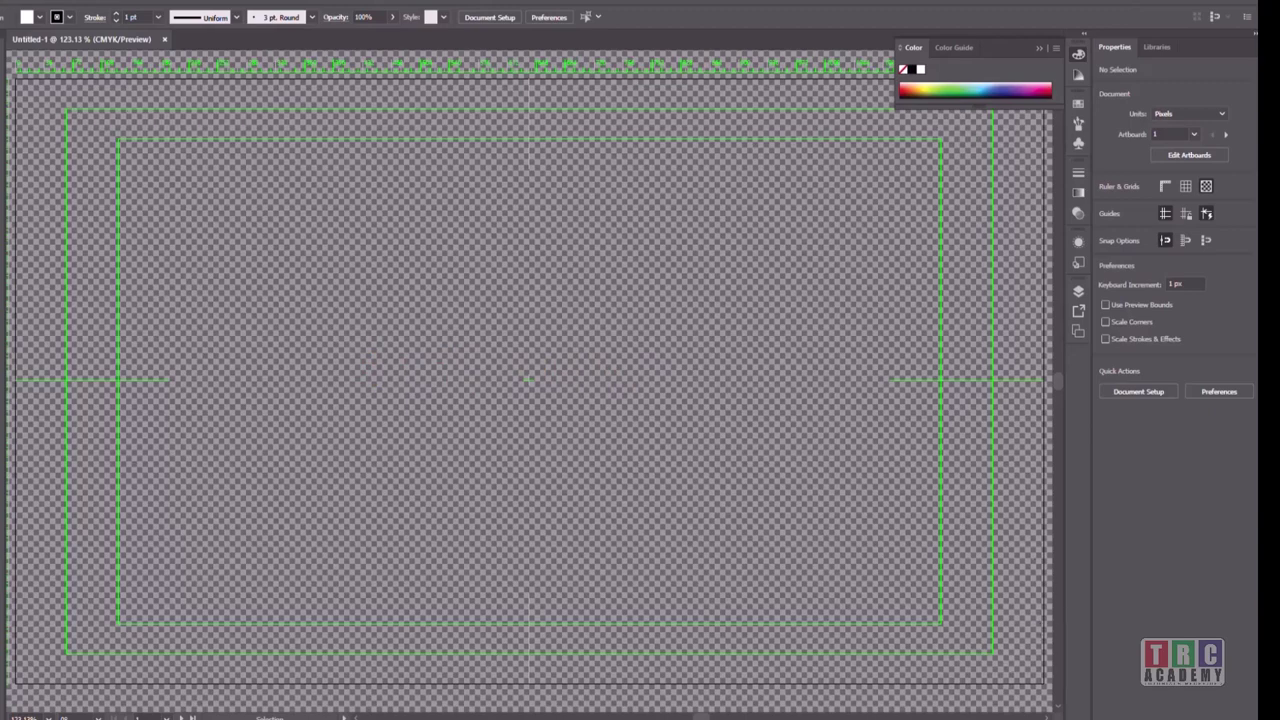
Start another new document and set the HDV 720 preset's color mode to RGB Color
{"action": "left_click", "coordinate": [22, 6]}
{"action": "left_click", "coordinate": [36, 10]}
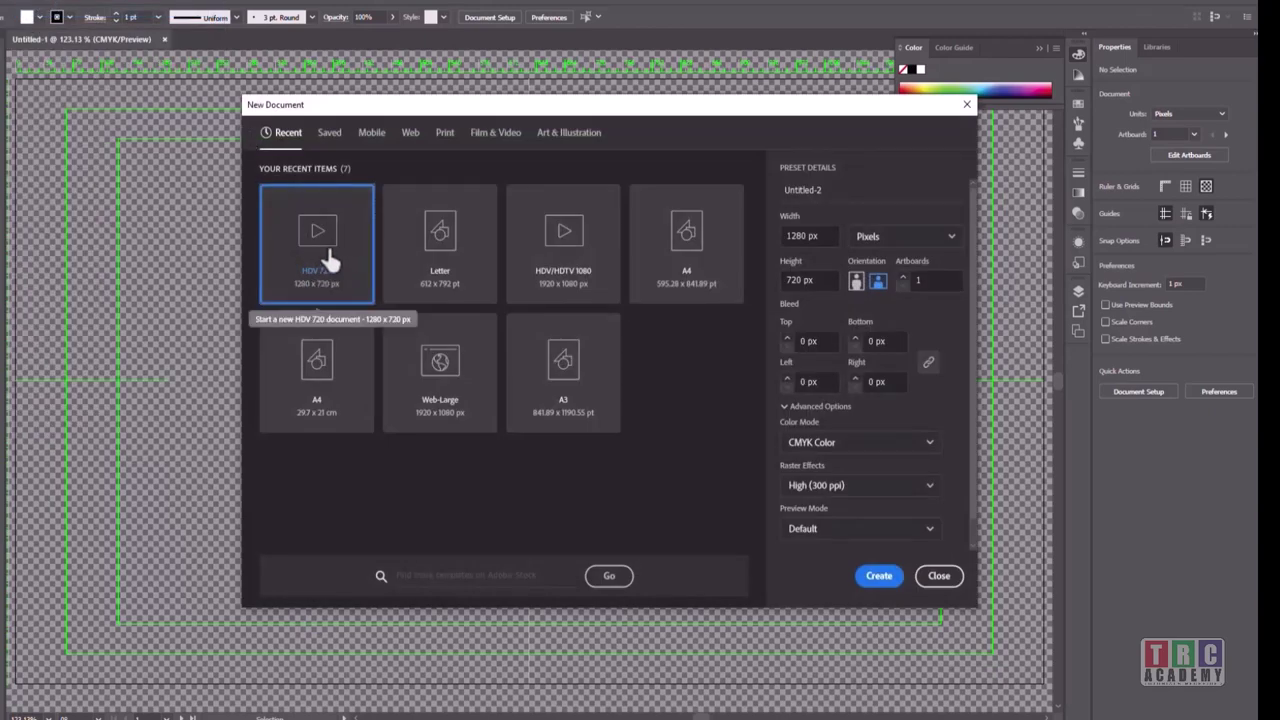
{"action": "left_click", "coordinate": [892, 448]}
{"action": "left_click", "coordinate": [822, 487]}
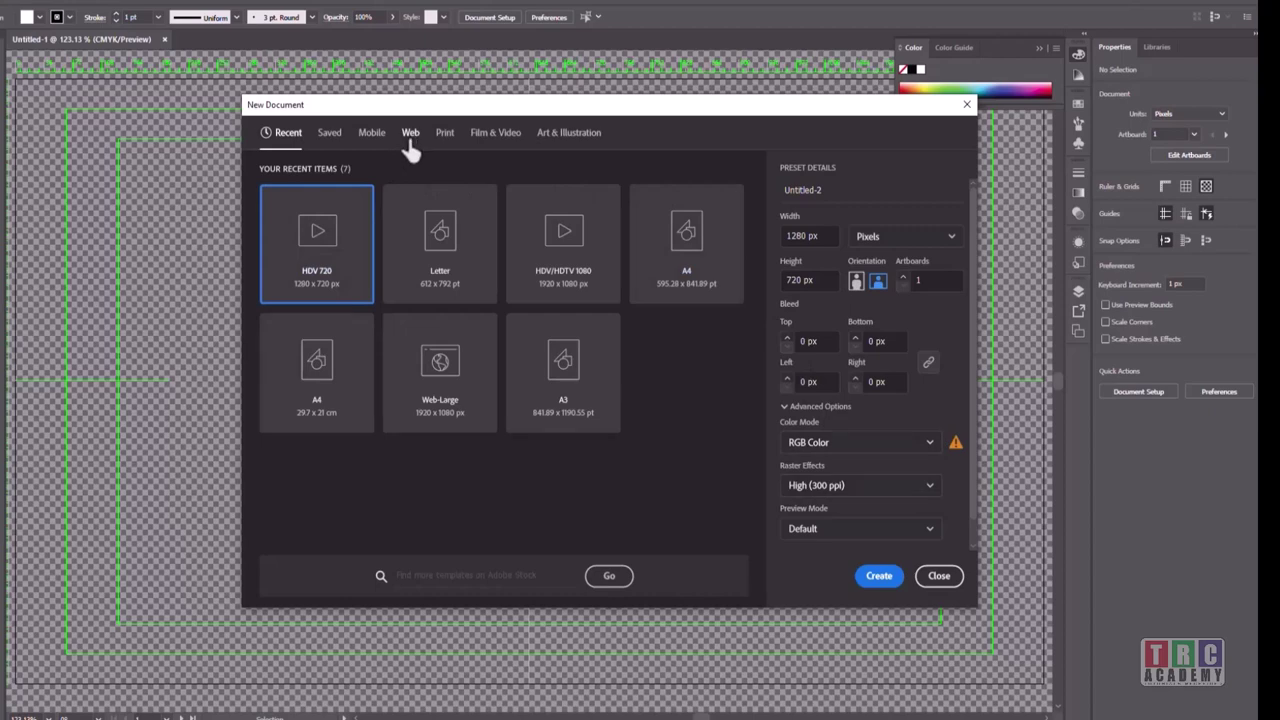
Choose the A4 preset from the Print category and set its orientation to landscape
{"action": "left_click", "coordinate": [445, 138]}
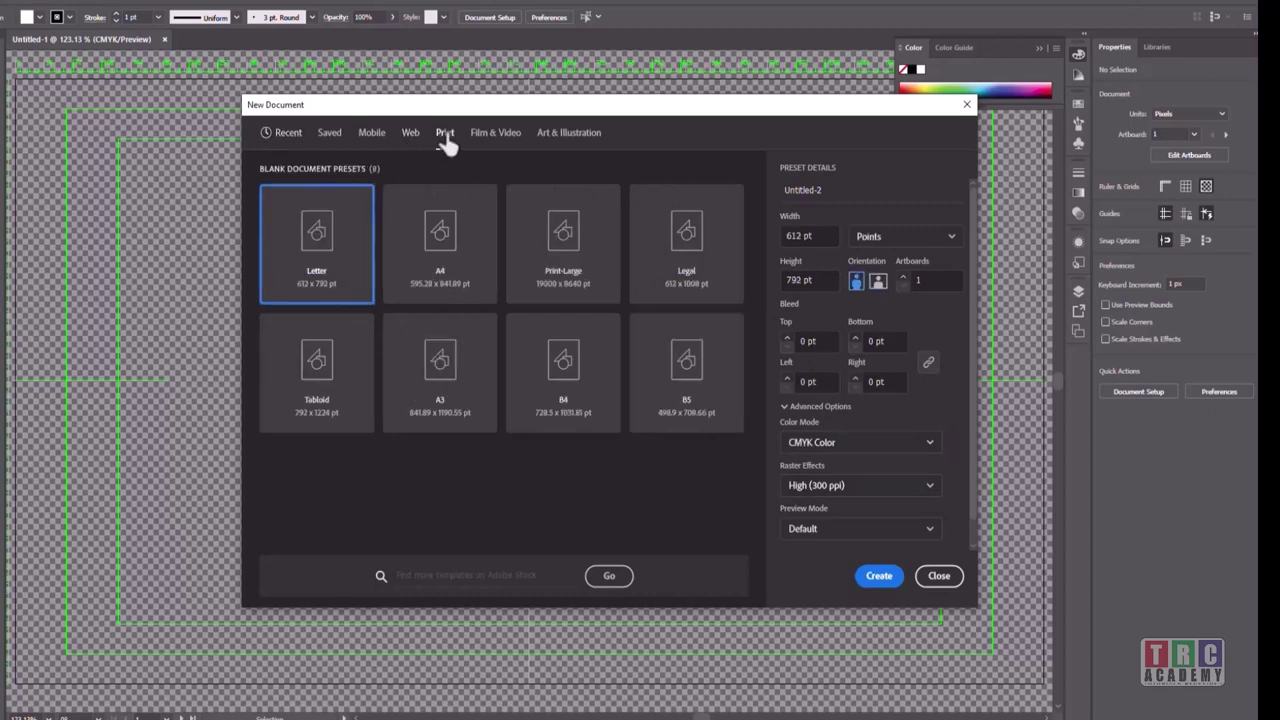
{"action": "left_click", "coordinate": [440, 248]}
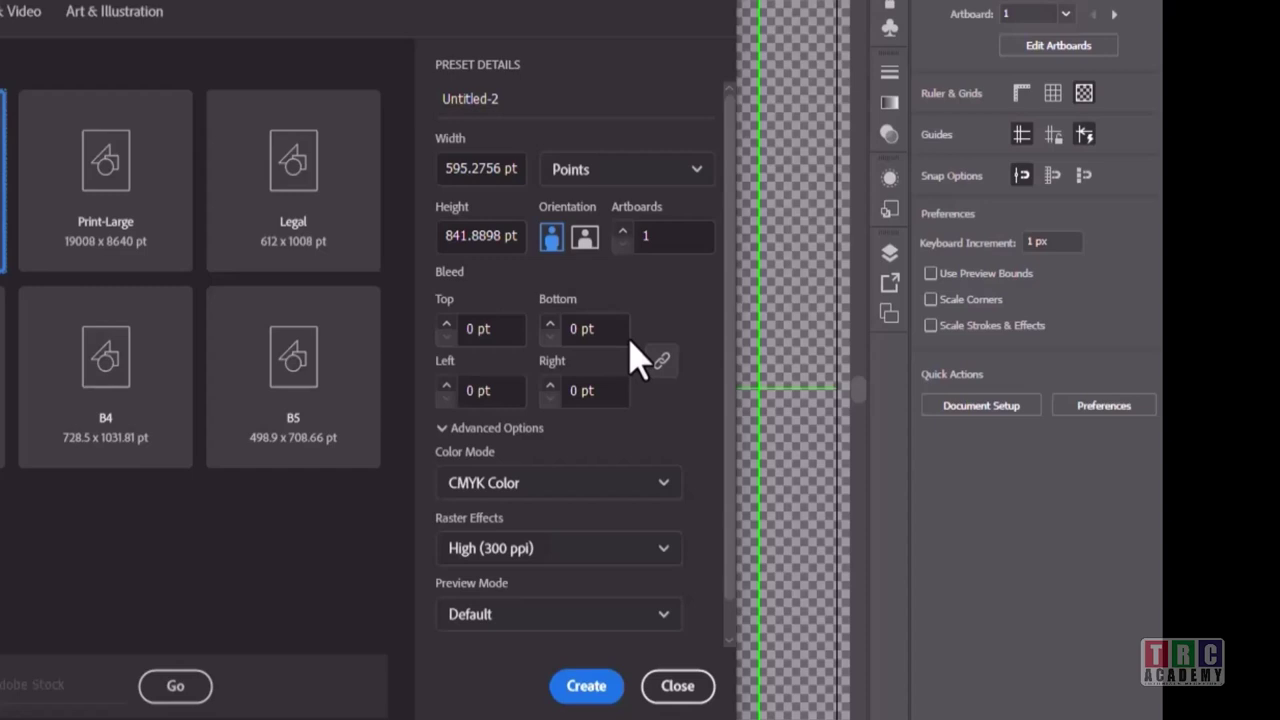
{"action": "left_click", "coordinate": [579, 238]}
{"action": "left_click", "coordinate": [553, 238]}
{"action": "left_click", "coordinate": [585, 237]}
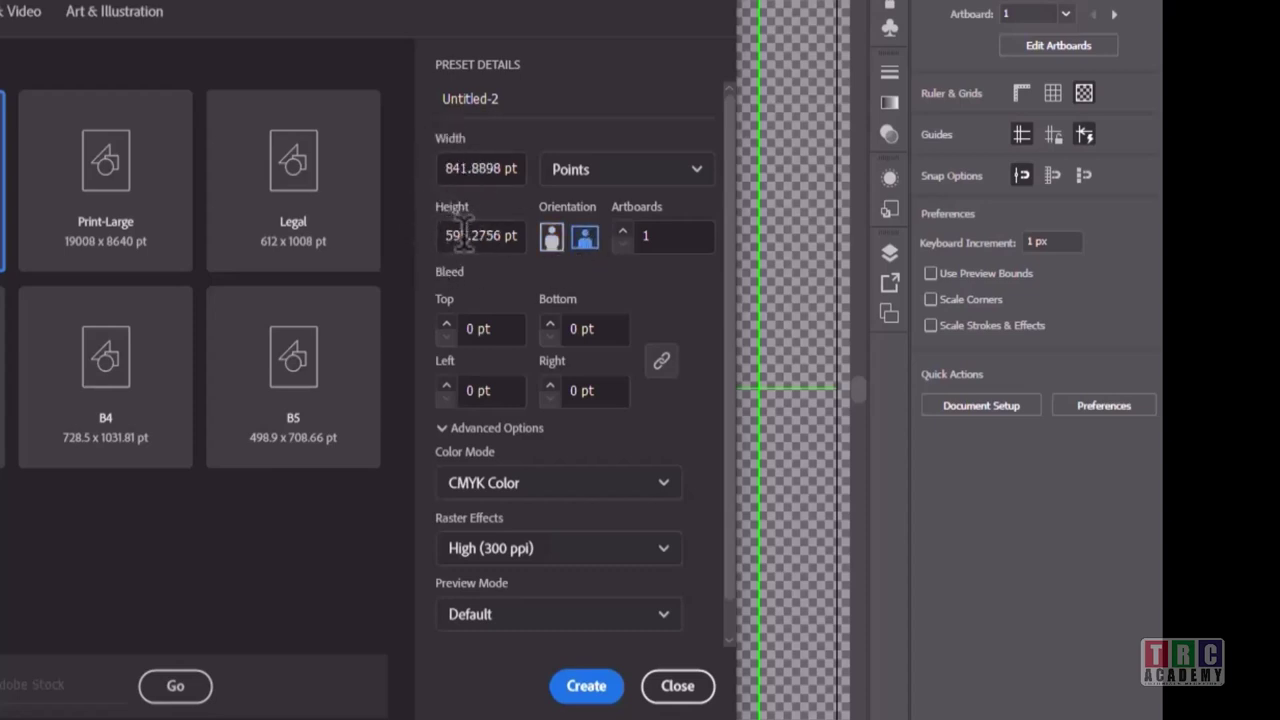
Create the landscape A4 document with 4 artboards and close the Untitled-1 document
{"action": "left_click", "coordinate": [622, 232]}
{"action": "type", "text": "4"}
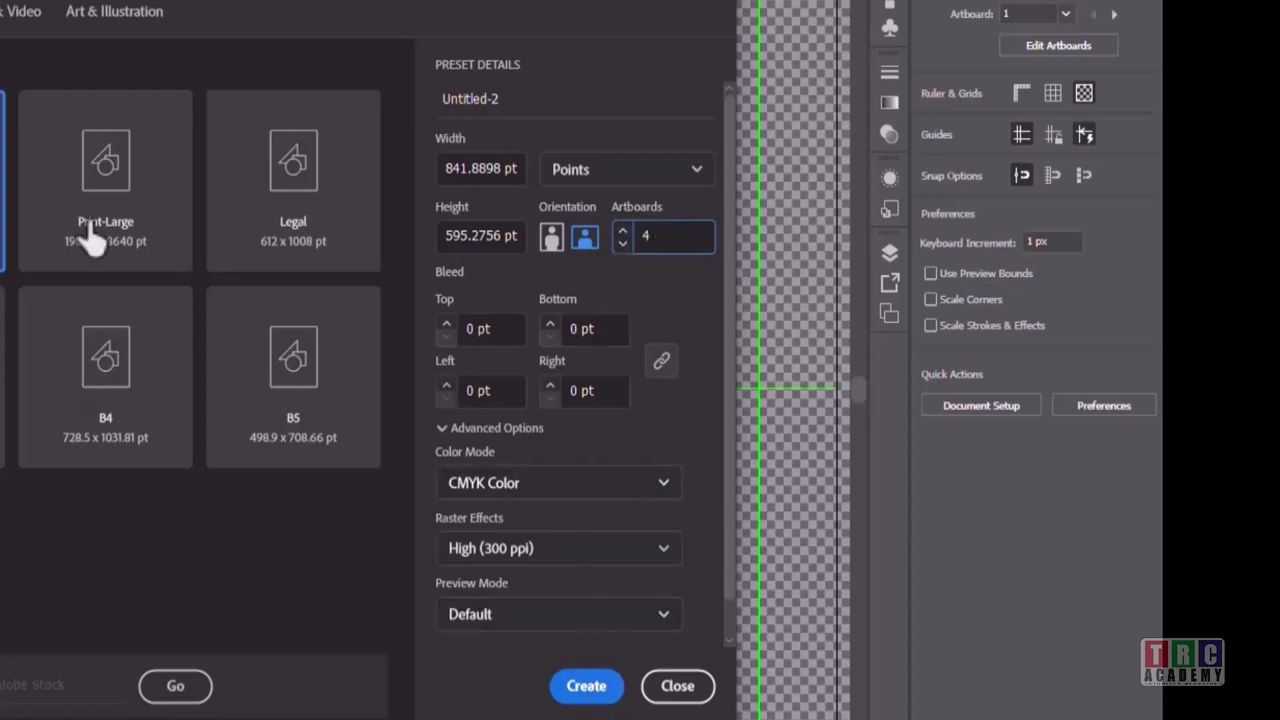
{"action": "left_click", "coordinate": [590, 688]}
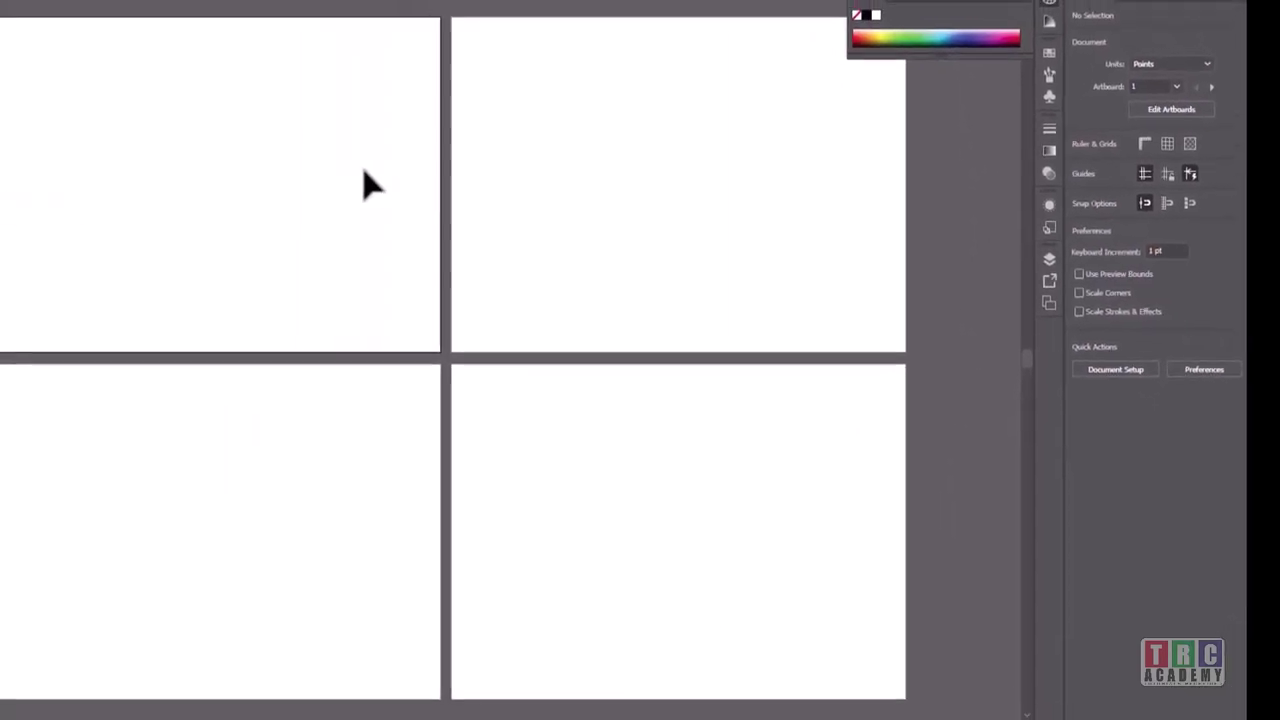
{"action": "left_click", "coordinate": [178, 13]}
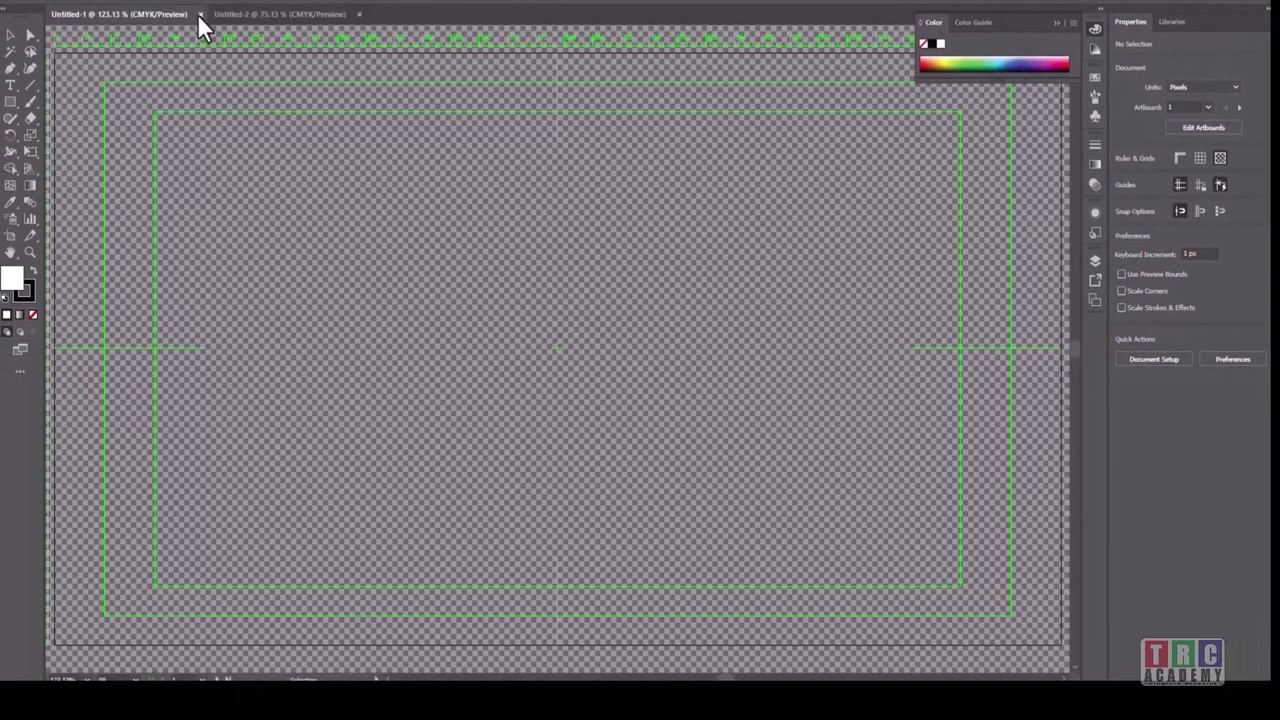
{"action": "left_click", "coordinate": [199, 14]}
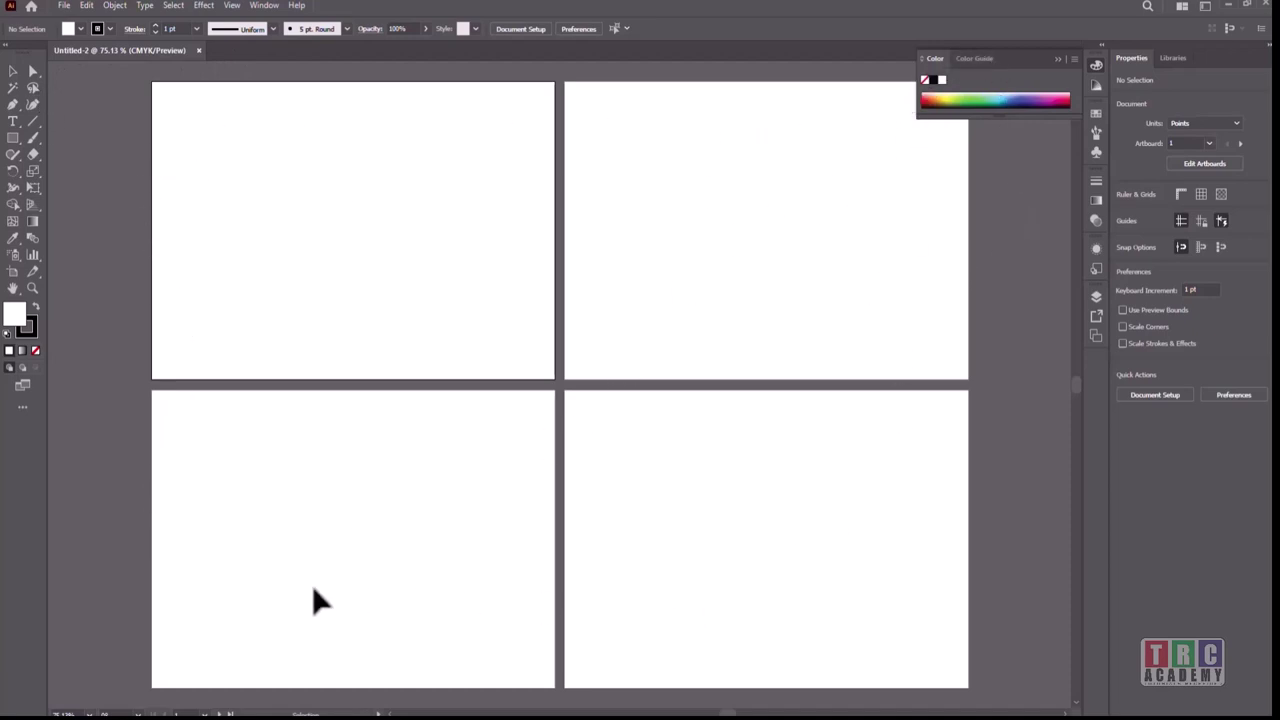
Save the current panel arrangement as a new workspace named TRC
{"action": "left_click", "coordinate": [265, 6]}
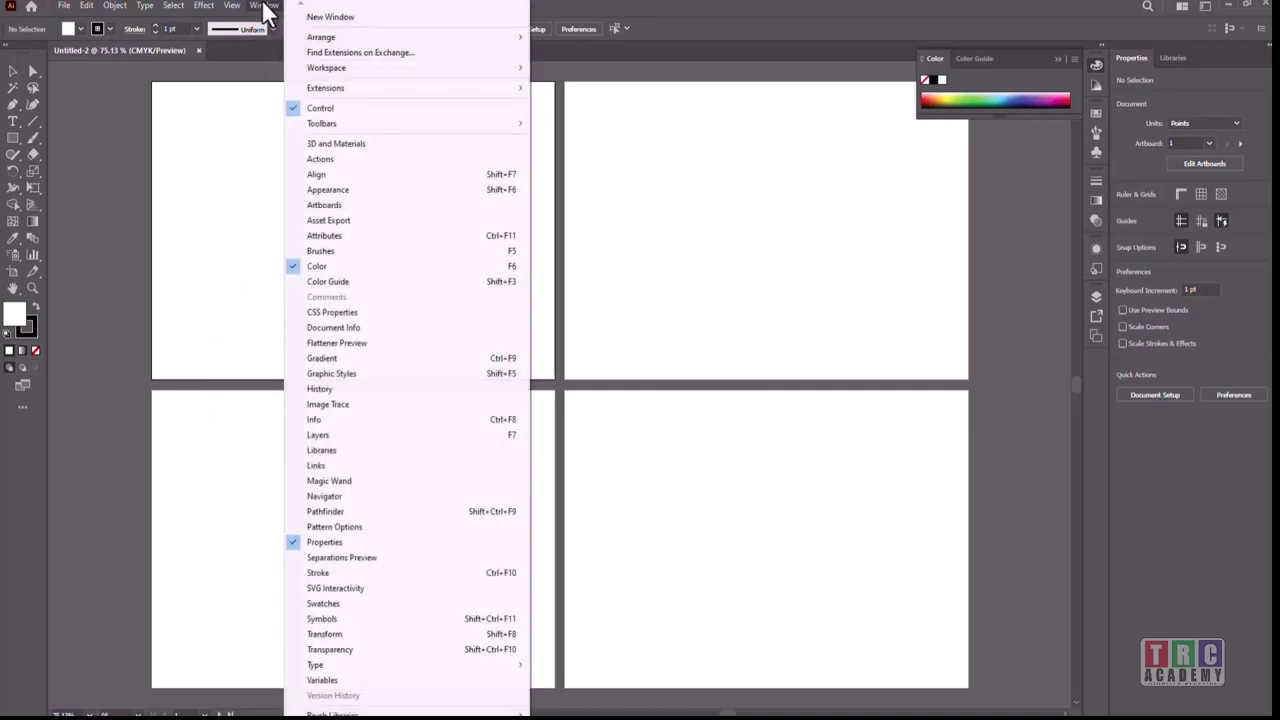
{"action": "mouse_move", "coordinate": [324, 69]}
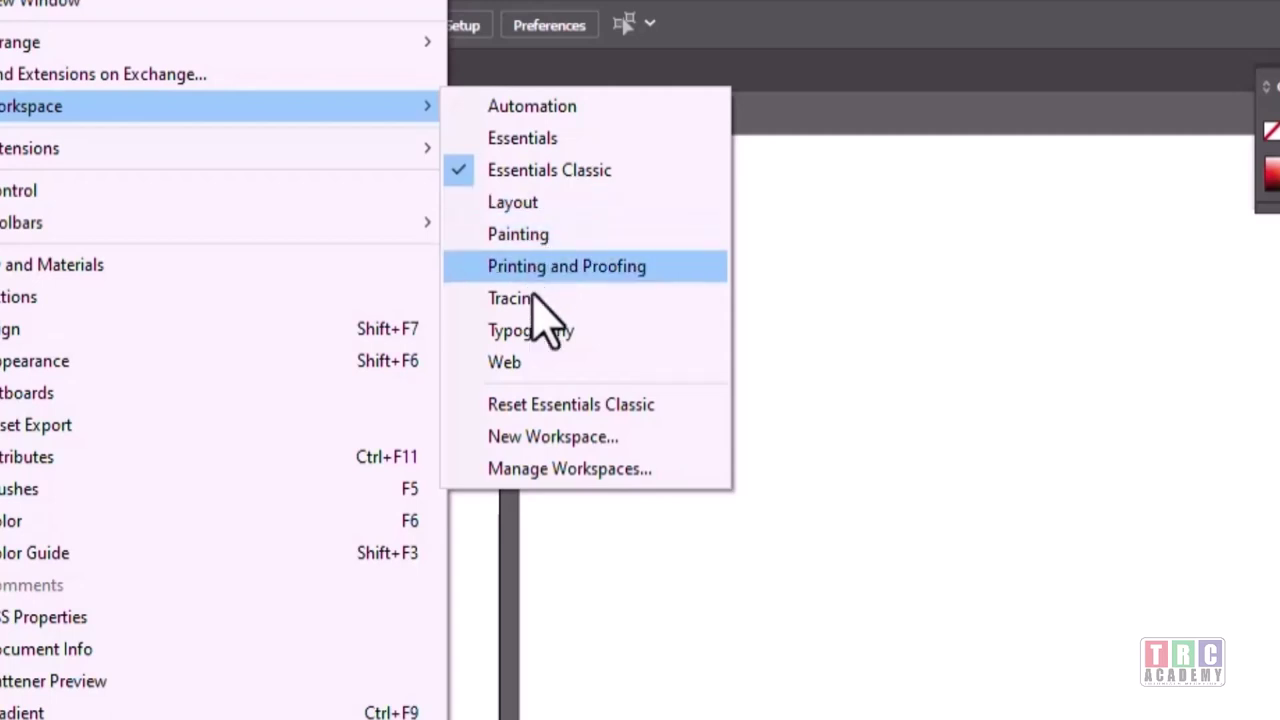
{"action": "left_click", "coordinate": [560, 437]}
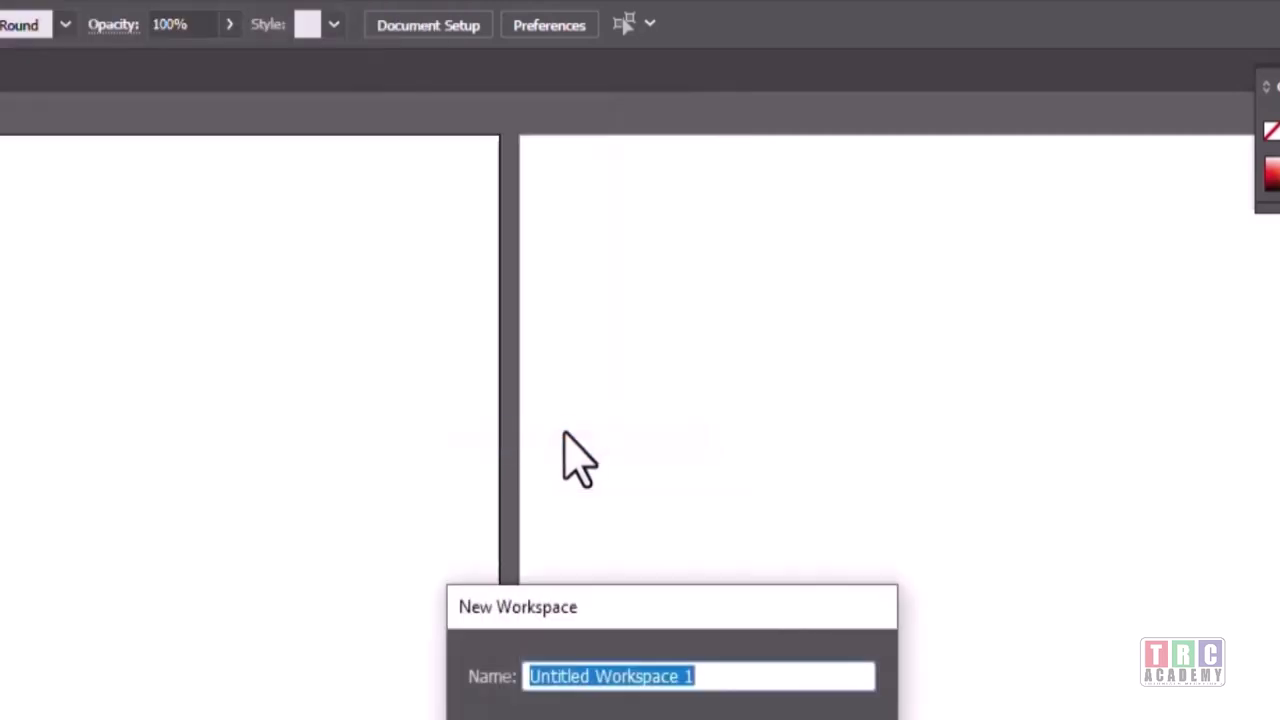
{"action": "left_click", "coordinate": [697, 668]}
{"action": "left_click_drag", "start_coordinate": [697, 668], "coordinate": [440, 685]}
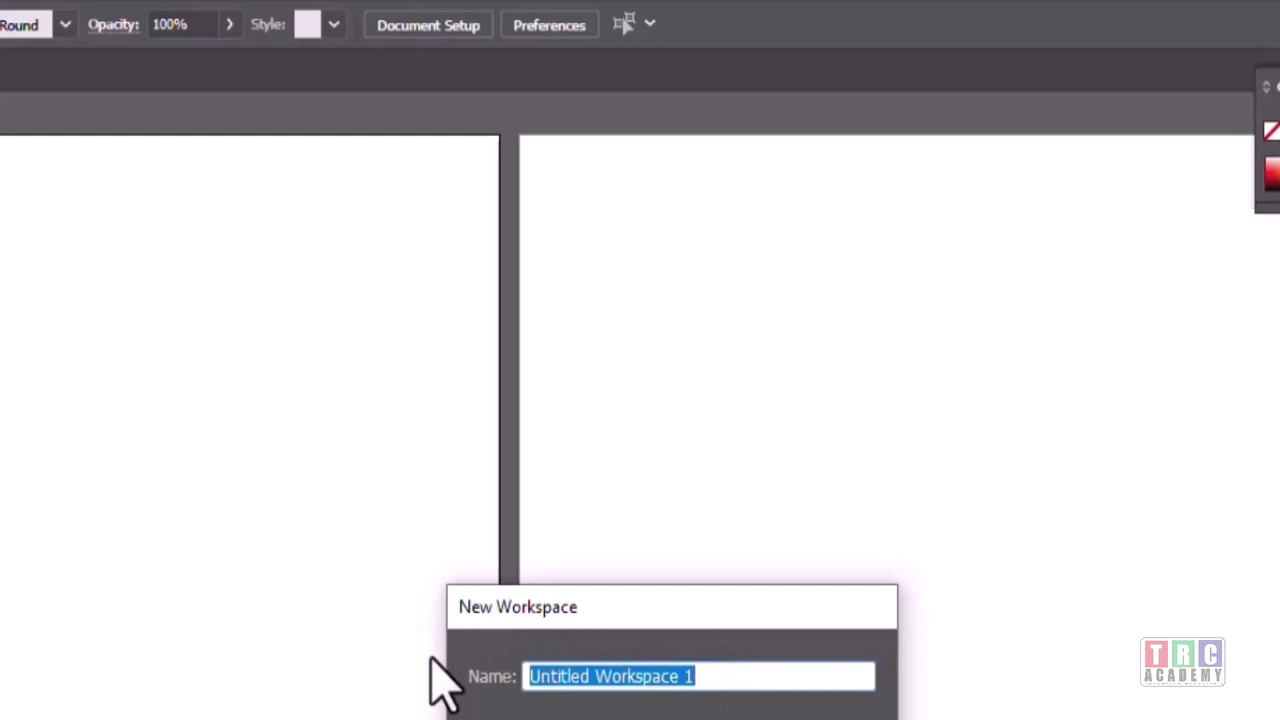
{"action": "type", "text": "TRC"}
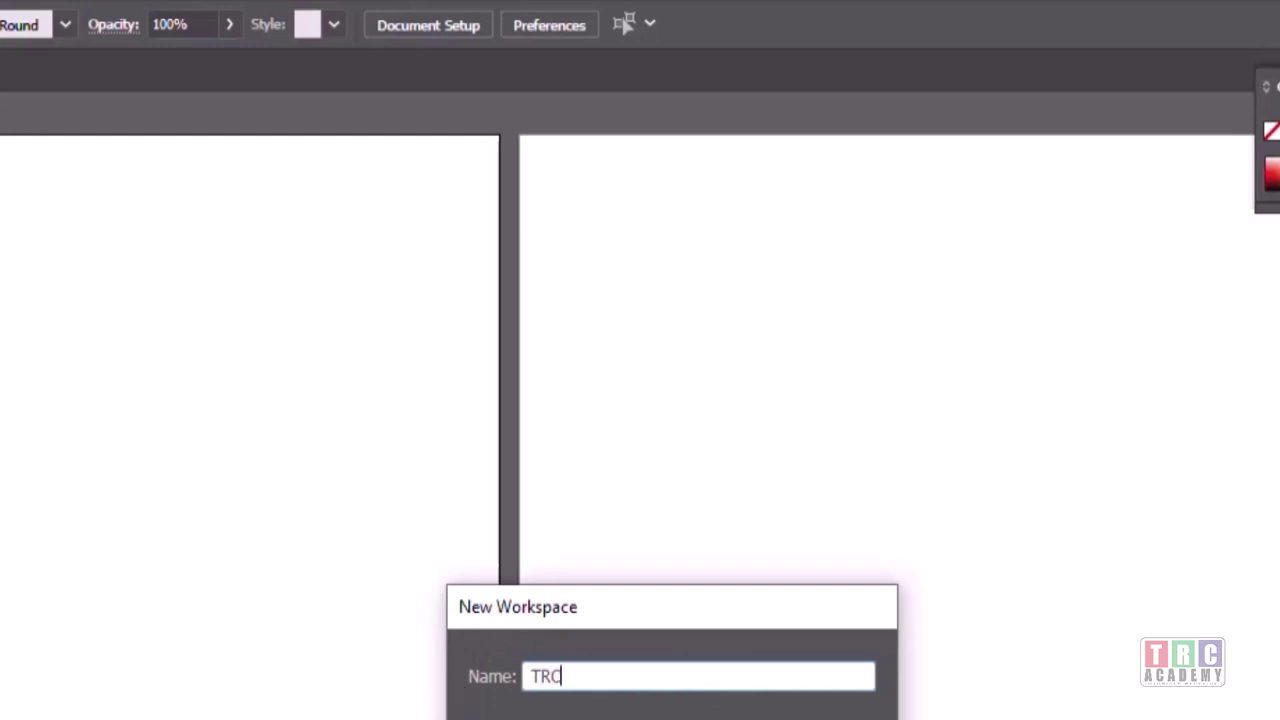
{"action": "key", "text": "Return"}
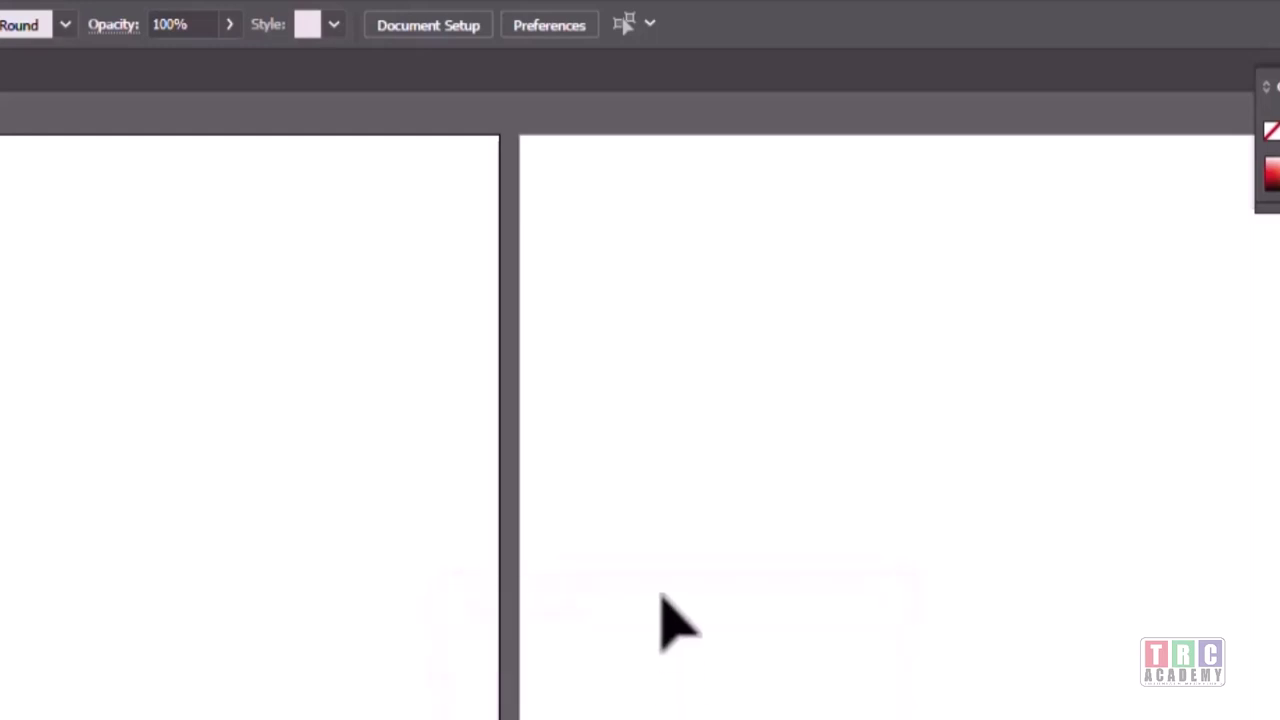
Reset the TRC workspace to its saved arrangement
{"action": "key", "text": "alt+w"}
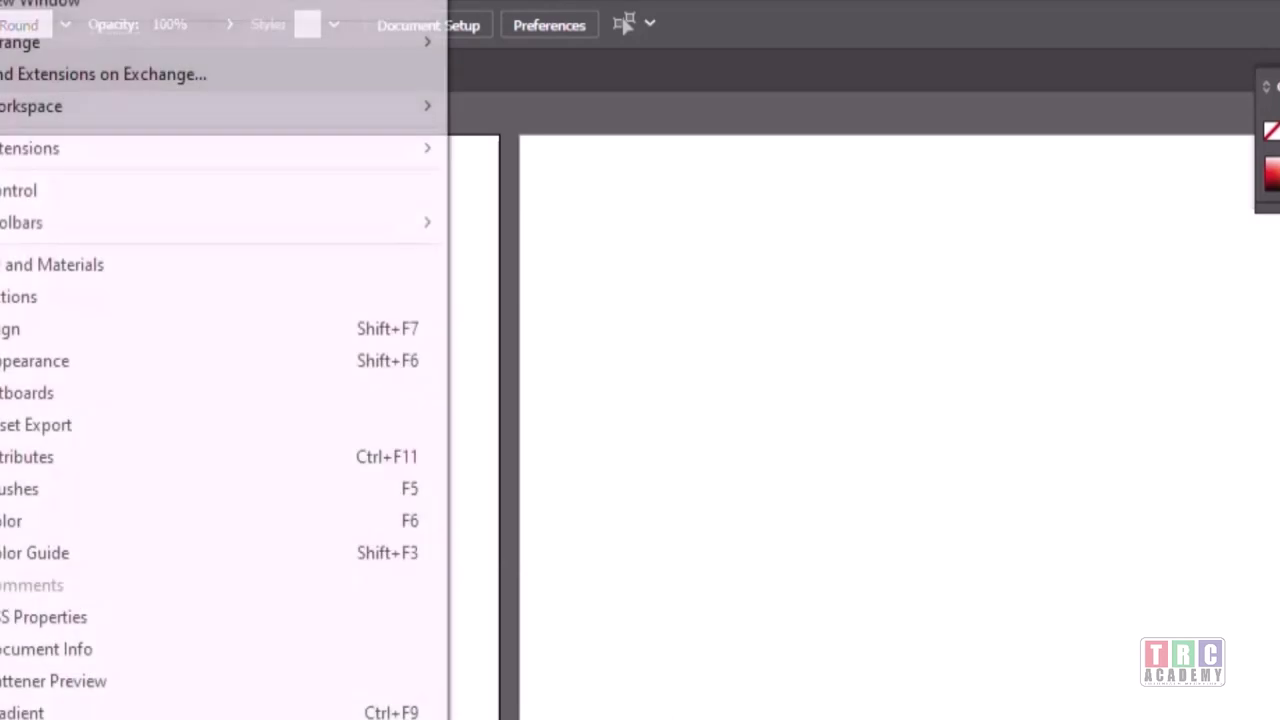
{"action": "mouse_move", "coordinate": [5, 104]}
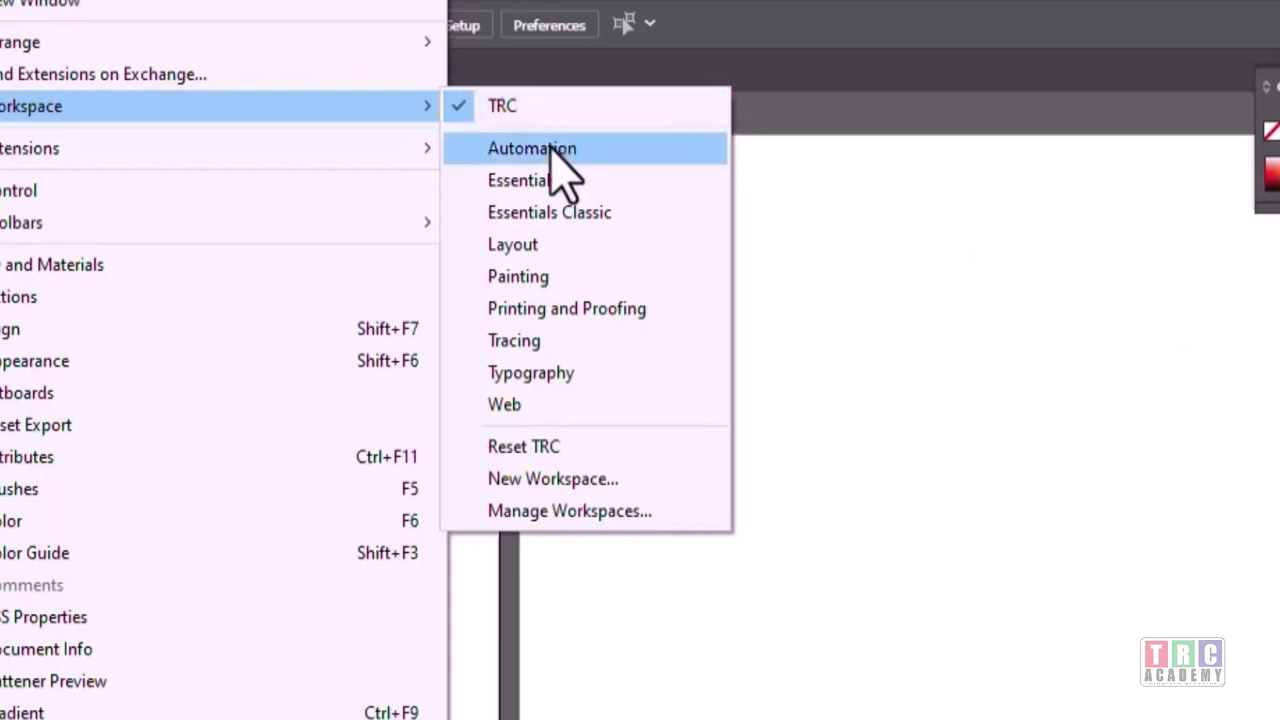
{"action": "left_click", "coordinate": [533, 447]}
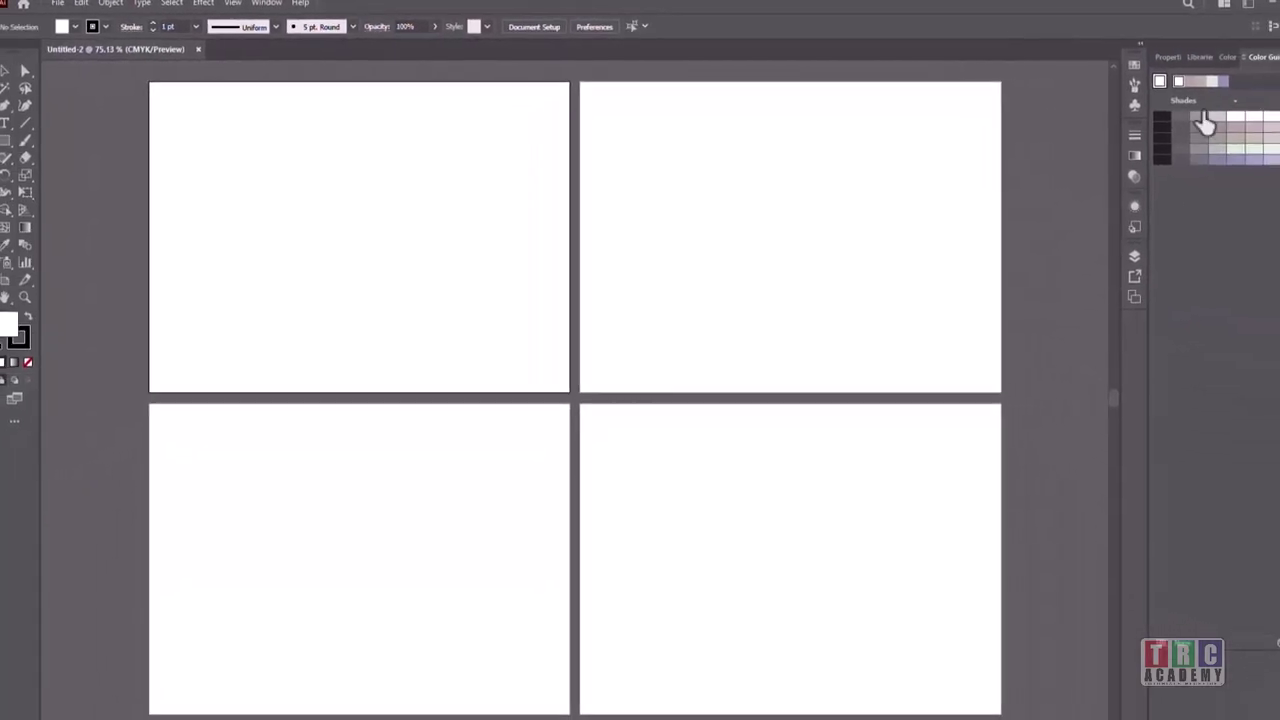
Show the Libraries panel in place of Color Guide in the docked panel group
{"action": "left_click", "coordinate": [1200, 55]}
{"action": "left_click", "coordinate": [1183, 55]}
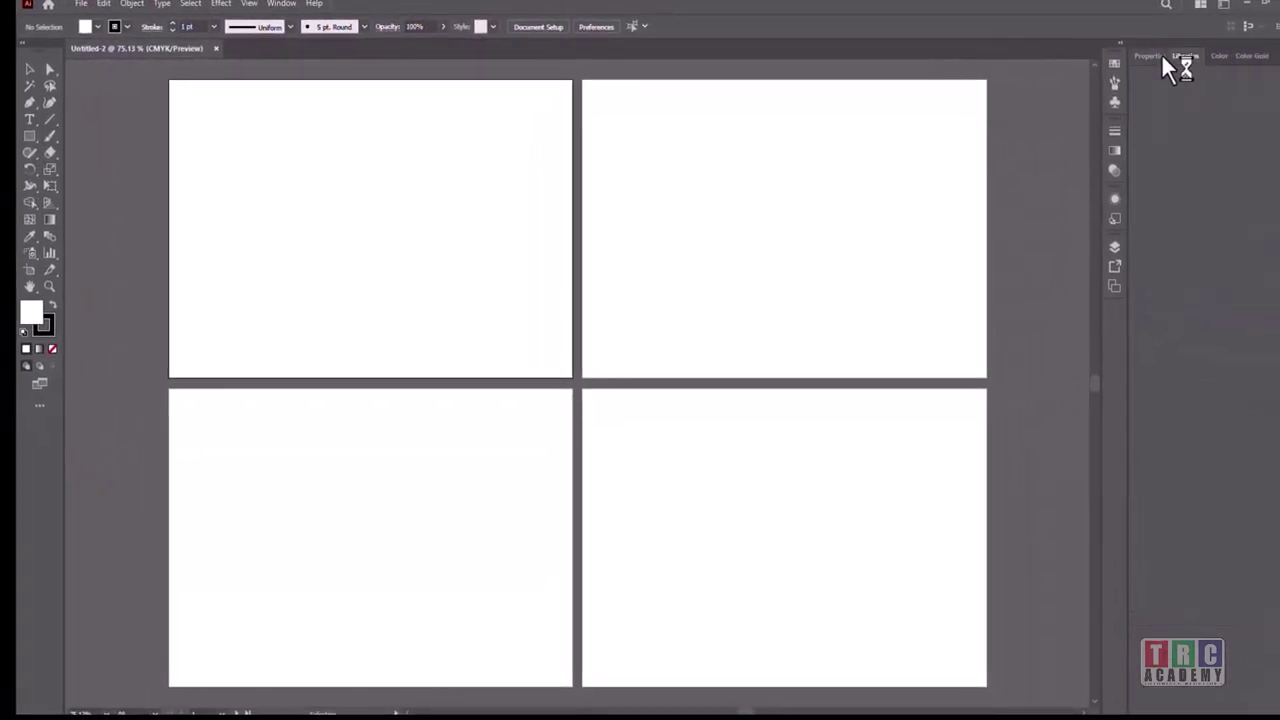
{"action": "left_click", "coordinate": [1150, 56]}
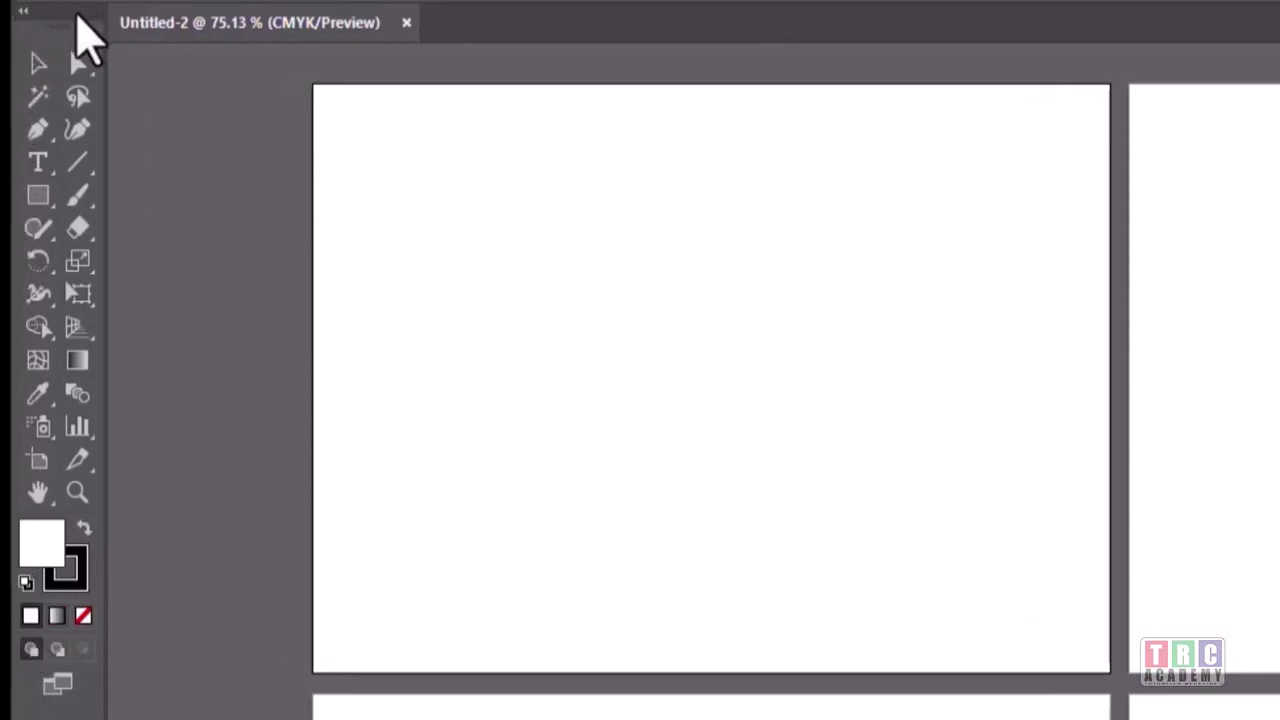
Undock the Tools panel and leave it floating beside the right-hand artboards
{"action": "left_click_drag", "start_coordinate": [77, 16], "coordinate": [474, 312]}
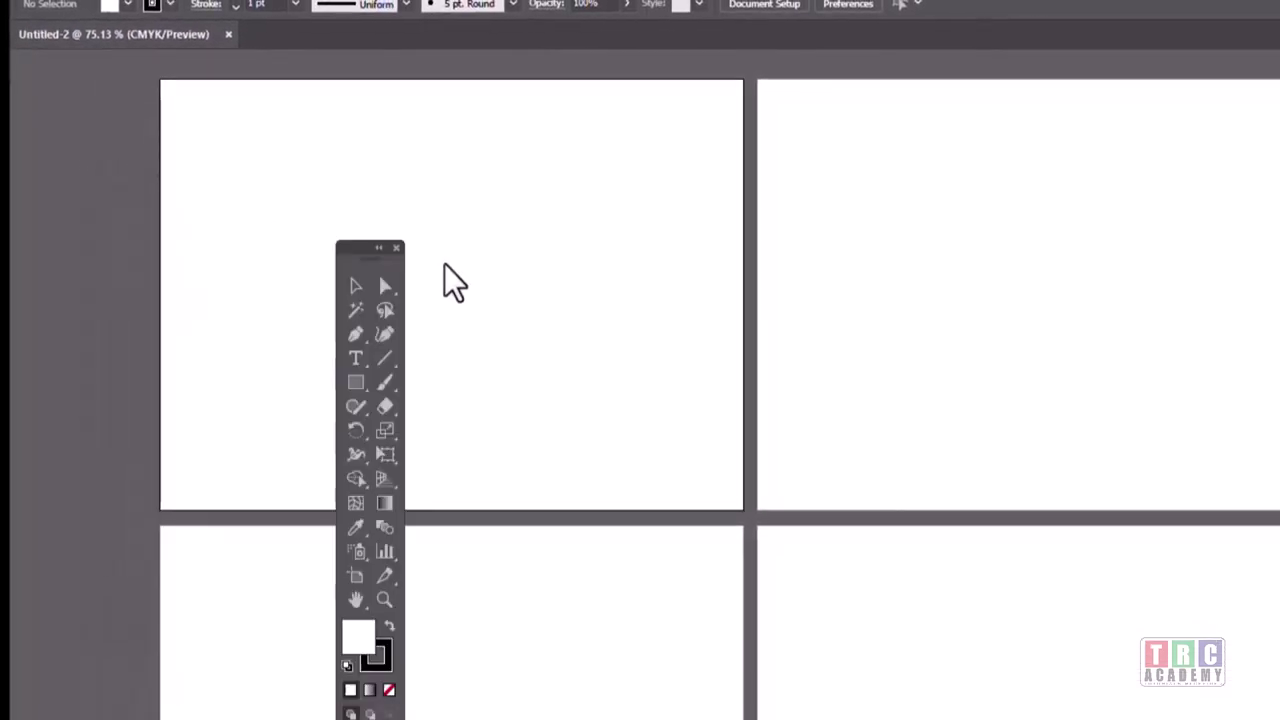
{"action": "left_click_drag", "start_coordinate": [379, 247], "coordinate": [1279, 159]}
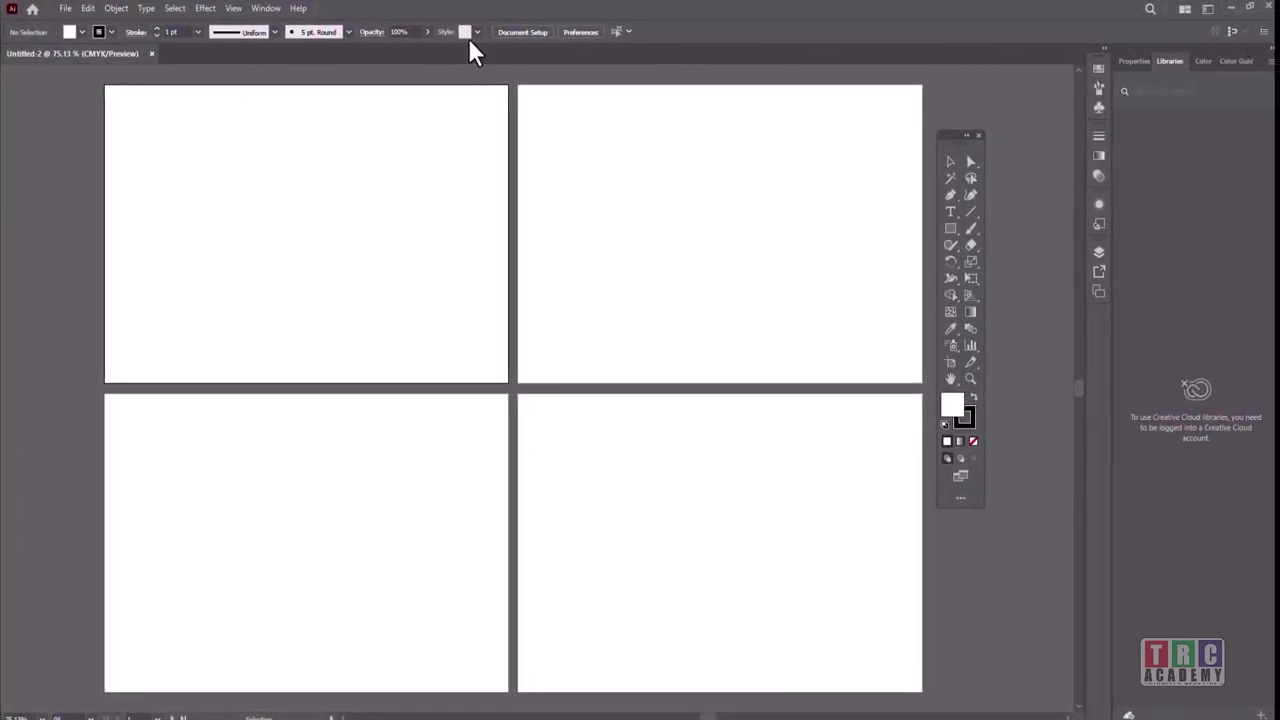
{"action": "left_click", "coordinate": [64, 10]}
{"action": "mouse_move", "coordinate": [86, 12]}
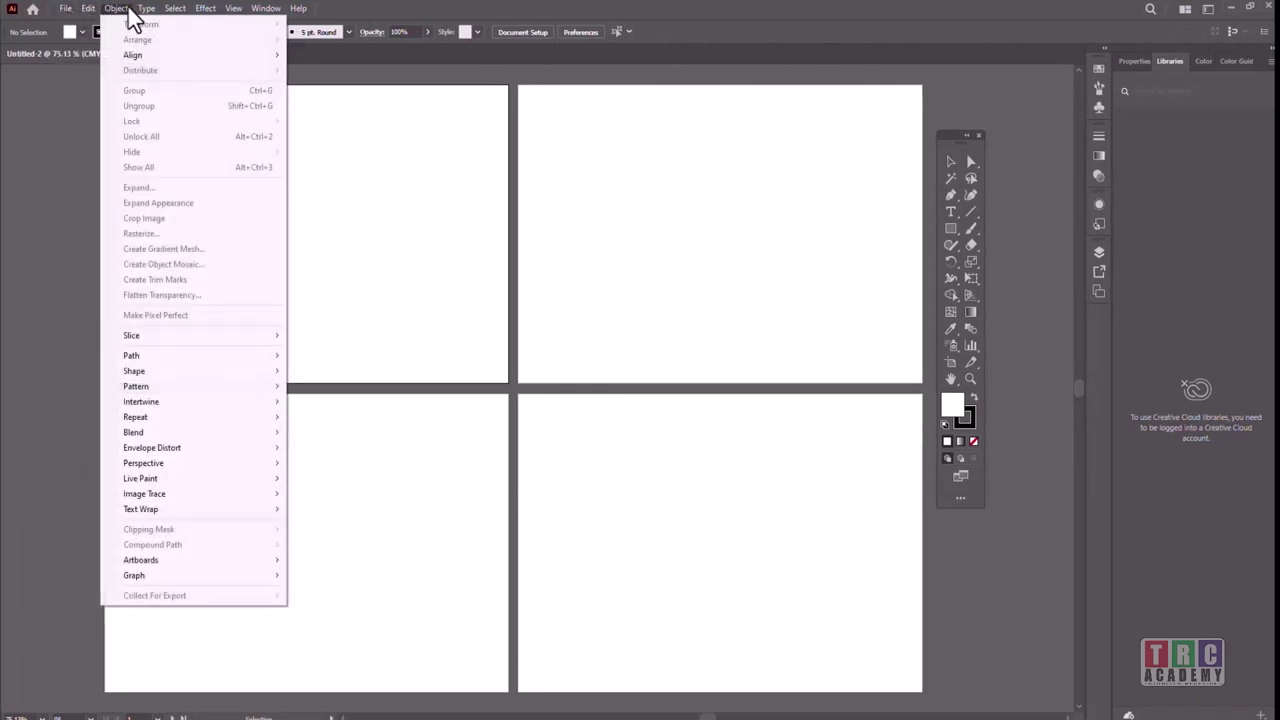
{"action": "mouse_move", "coordinate": [176, 14]}
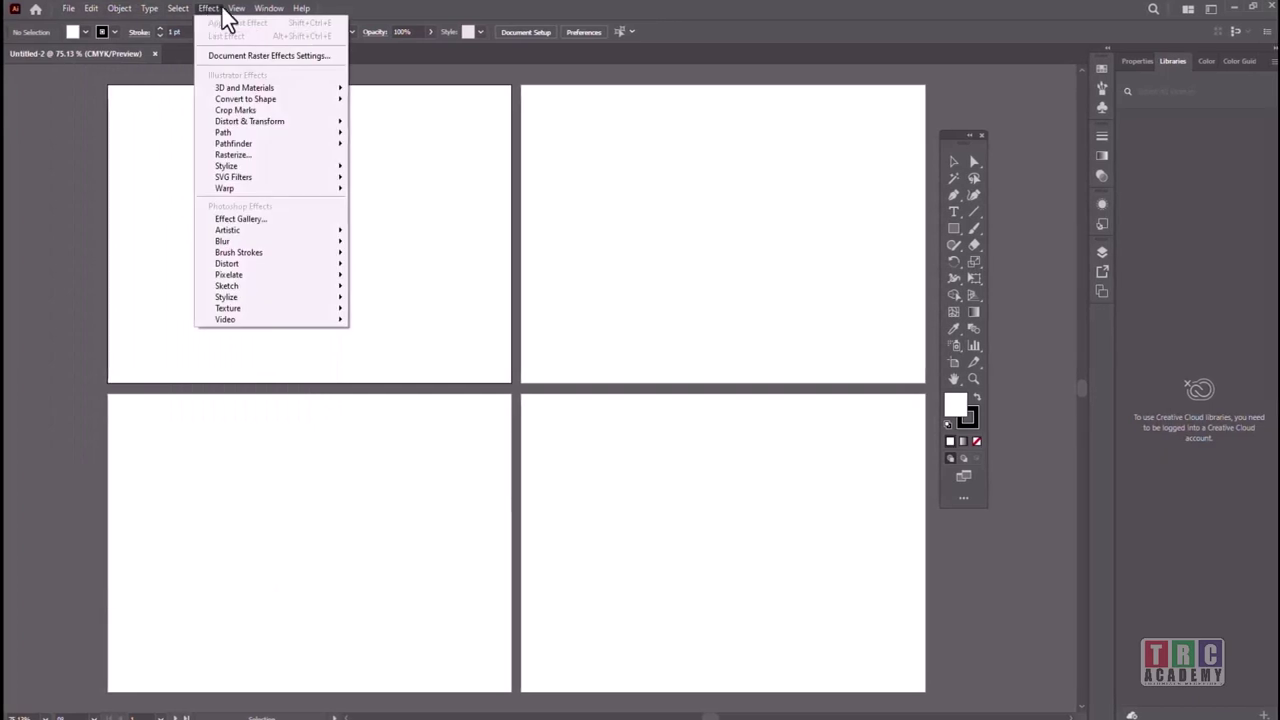
{"action": "mouse_move", "coordinate": [266, 16]}
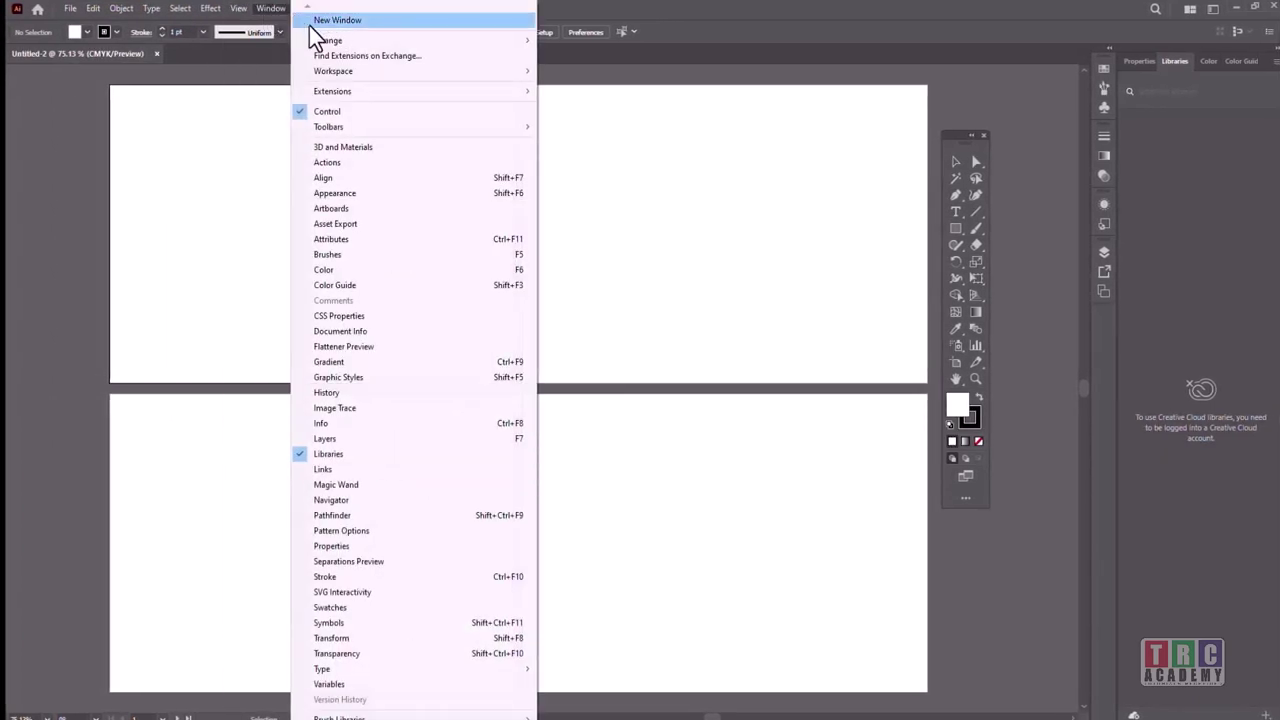
Bring up the Color panel, followed by the Color Guide panel, in the docked panel group
{"action": "left_click", "coordinate": [358, 270]}
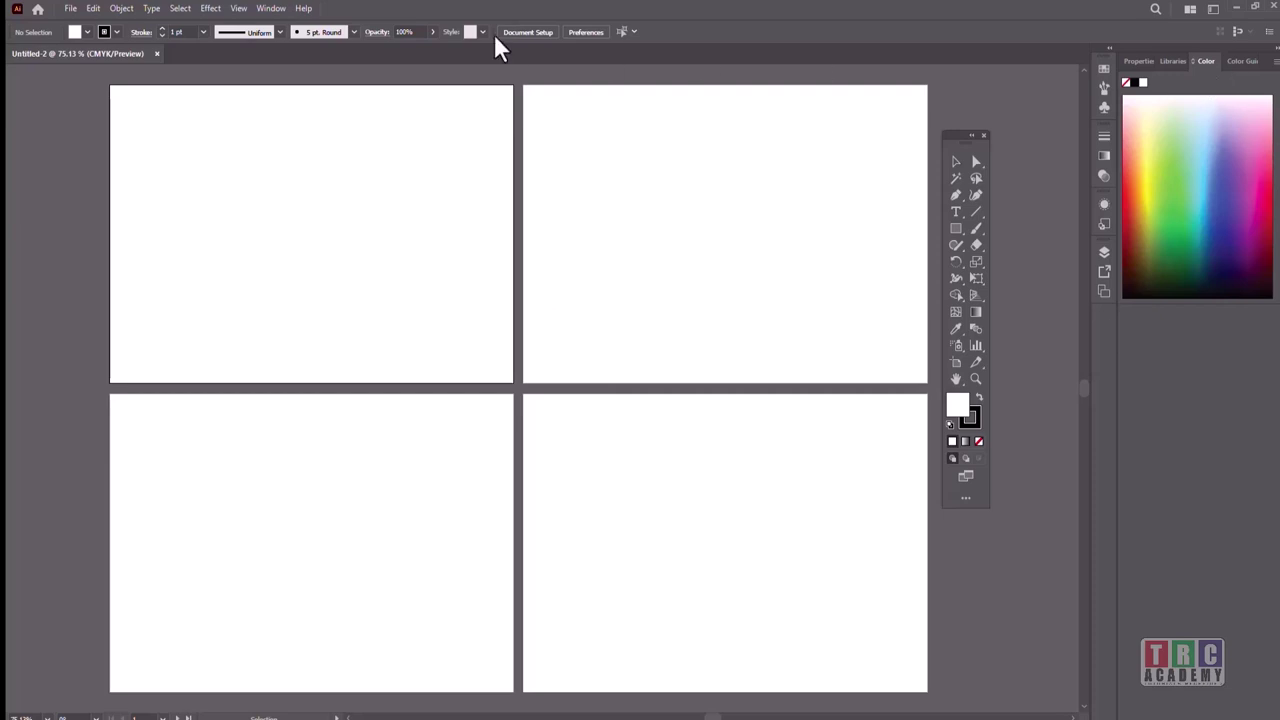
{"action": "left_click", "coordinate": [279, 11]}
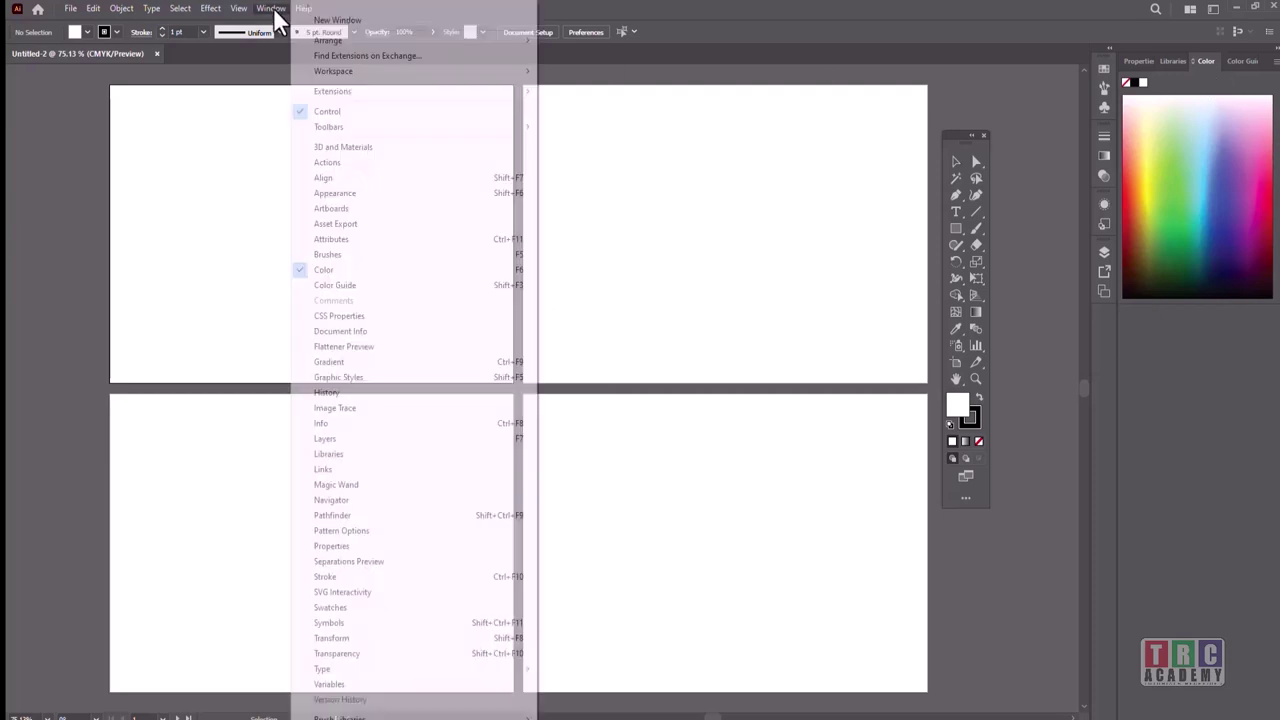
{"action": "left_click", "coordinate": [320, 286]}
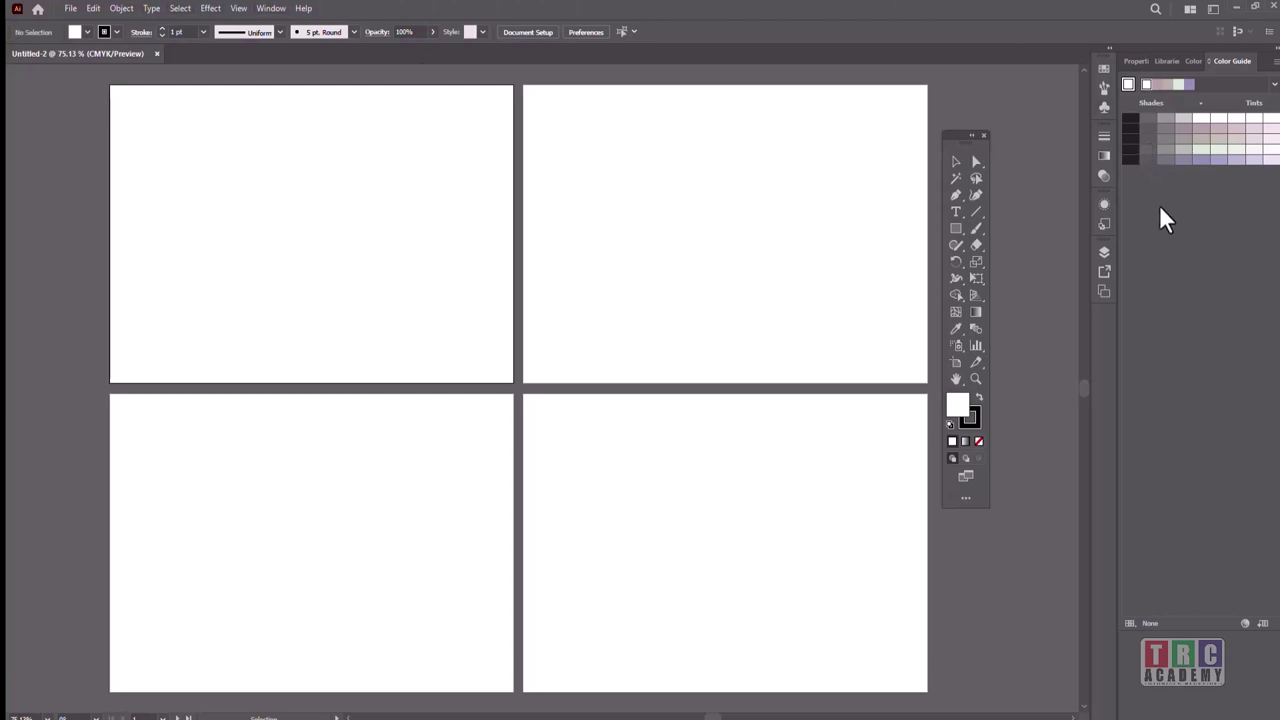
{"action": "left_click", "coordinate": [956, 228]}
{"action": "left_click", "coordinate": [956, 162]}
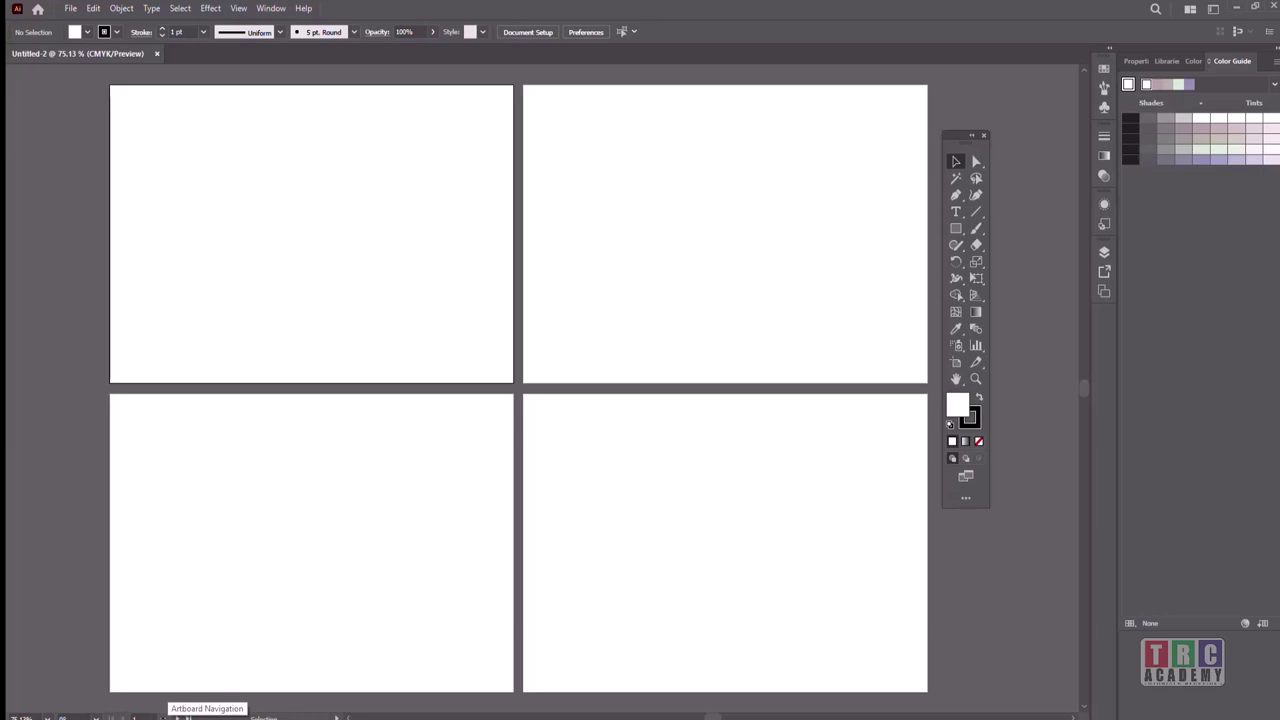
Jump to artboard 4 and back to artboard 1, and pan the view to where the four artboards meet
{"action": "left_click", "coordinate": [176, 716]}
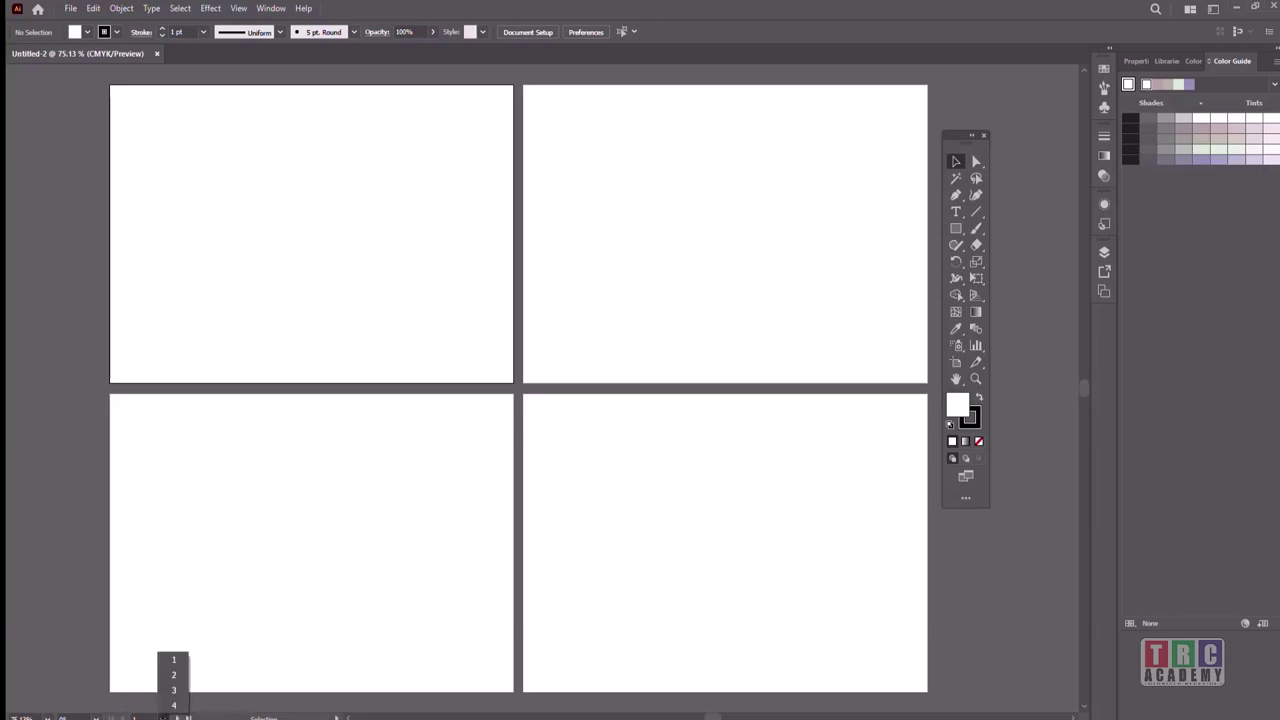
{"action": "left_click", "coordinate": [174, 706]}
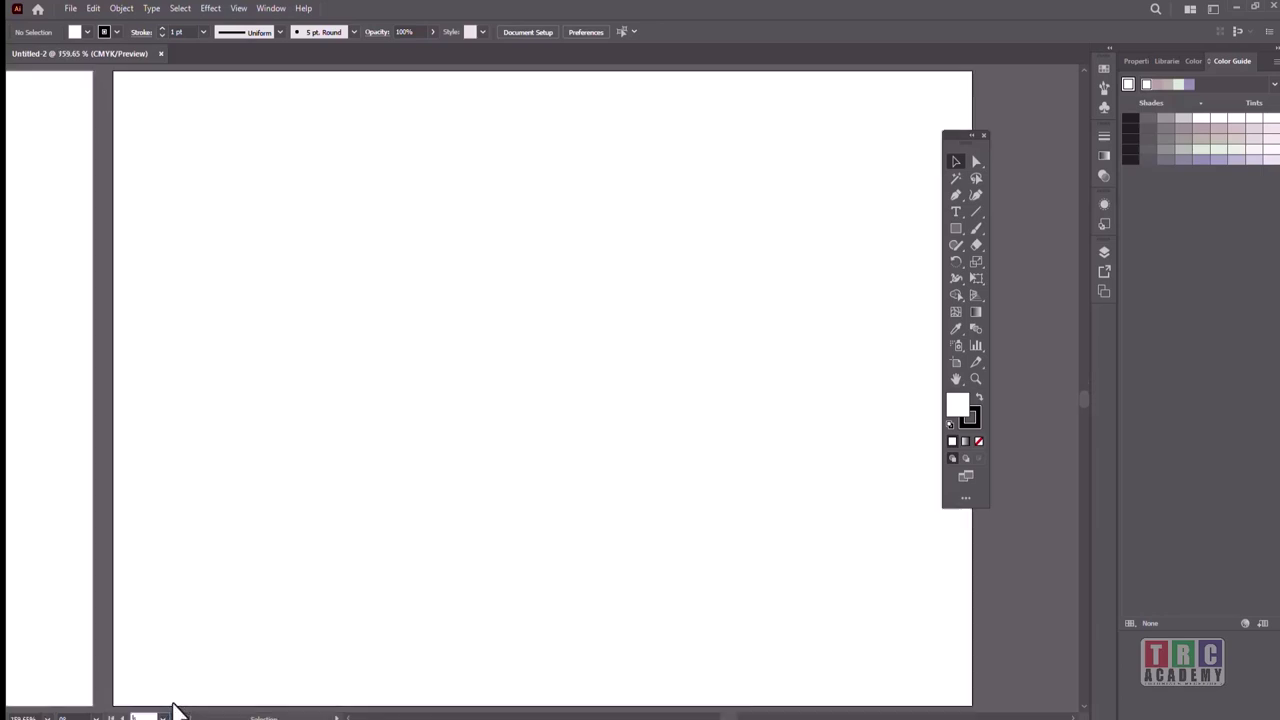
{"action": "left_click", "coordinate": [176, 714]}
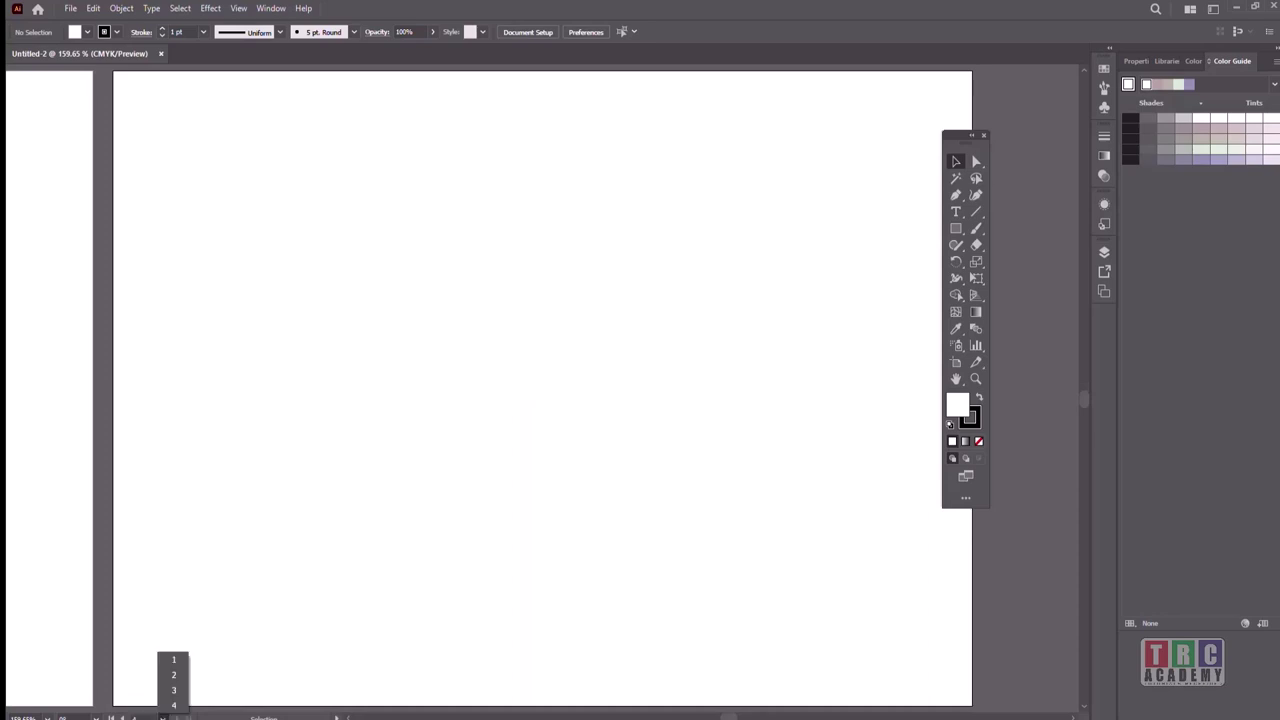
{"action": "left_click", "coordinate": [172, 663]}
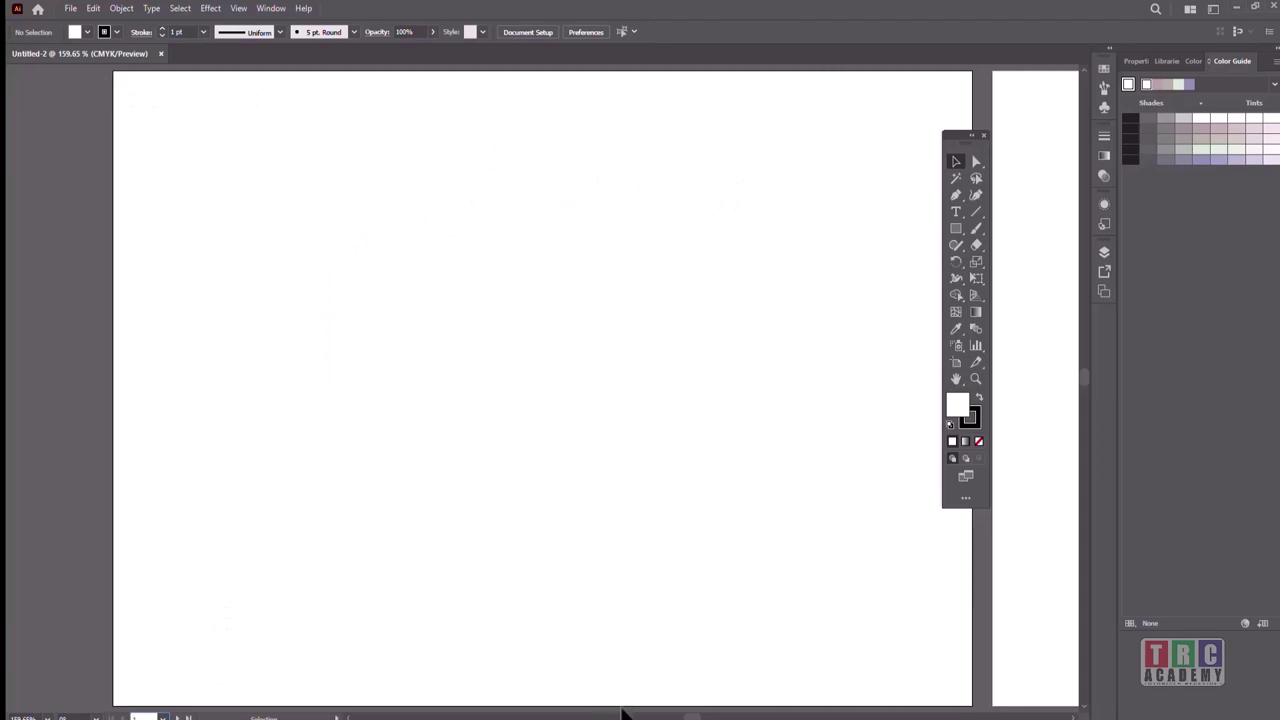
{"action": "left_click_drag", "start_coordinate": [691, 716], "coordinate": [718, 717]}
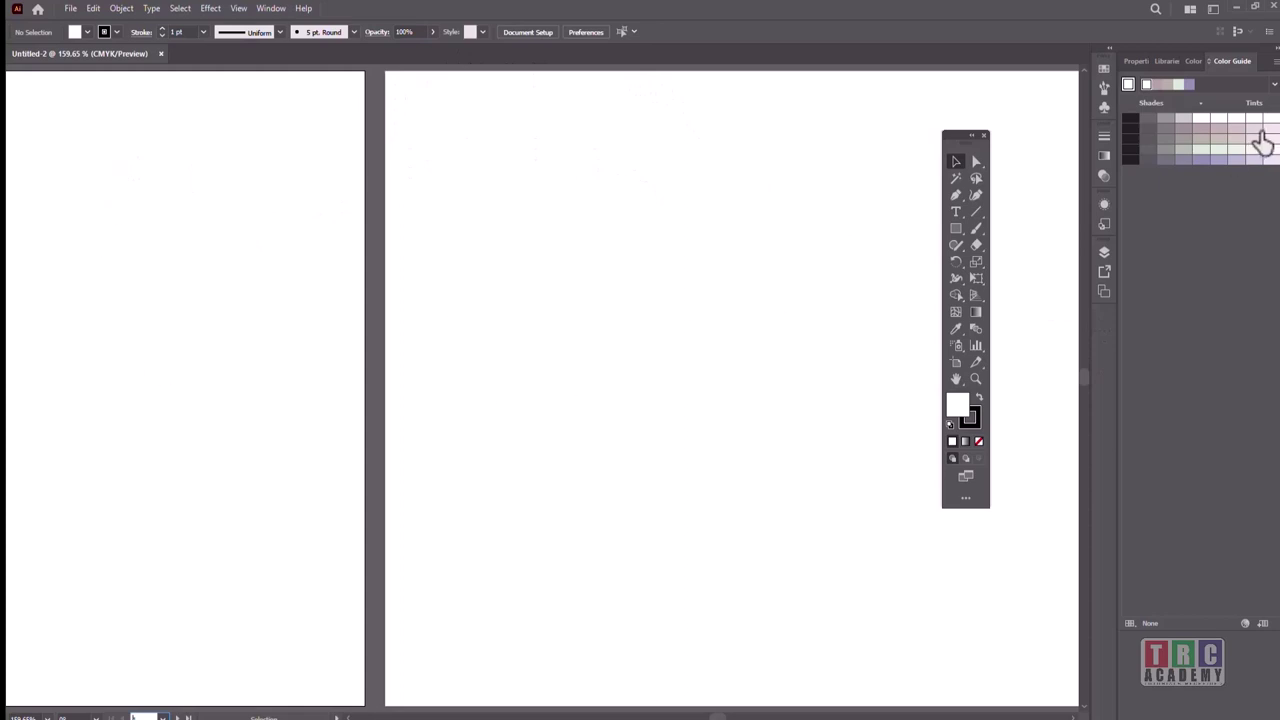
{"action": "mouse_move", "coordinate": [1086, 374]}
{"action": "left_mouse_down"}
{"action": "mouse_move", "coordinate": [1086, 413]}
{"action": "mouse_move", "coordinate": [1106, 353]}
{"action": "mouse_move", "coordinate": [1105, 384]}
{"action": "left_mouse_up"}
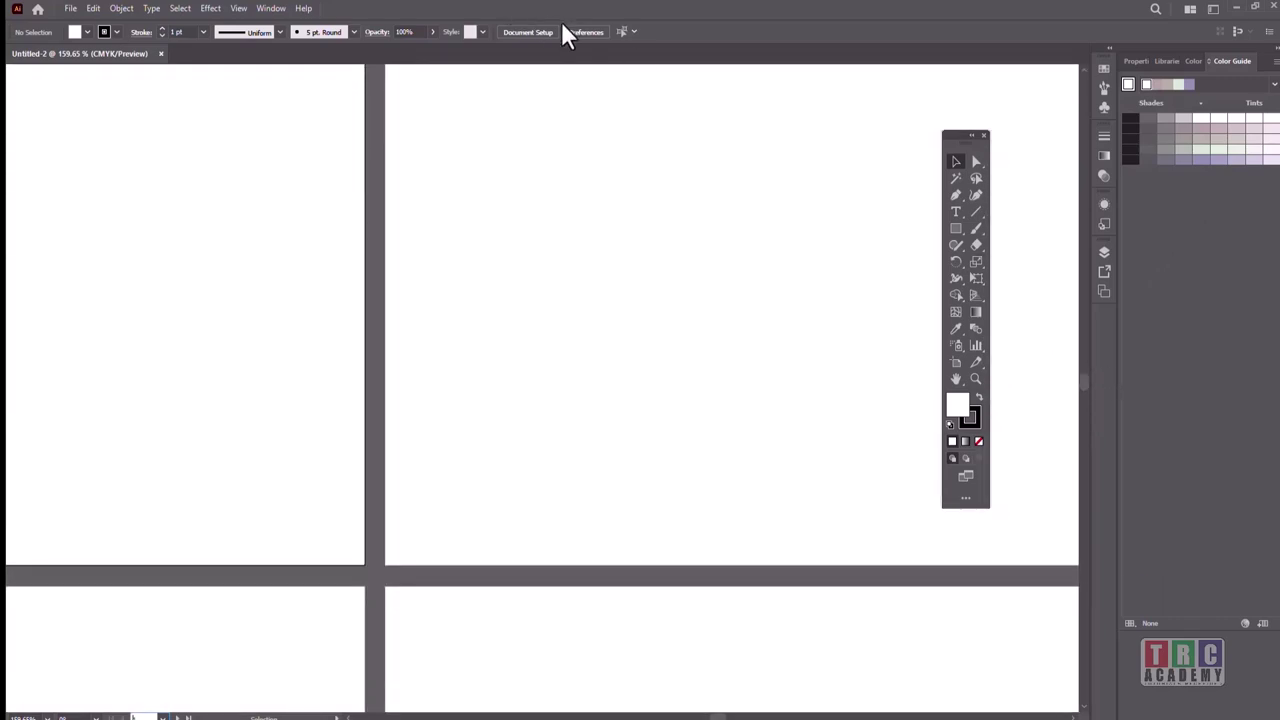
Look through the options for selecting similar objects, such as Fill Color, Stroke Weight and Appearance
{"action": "left_click", "coordinate": [633, 28]}
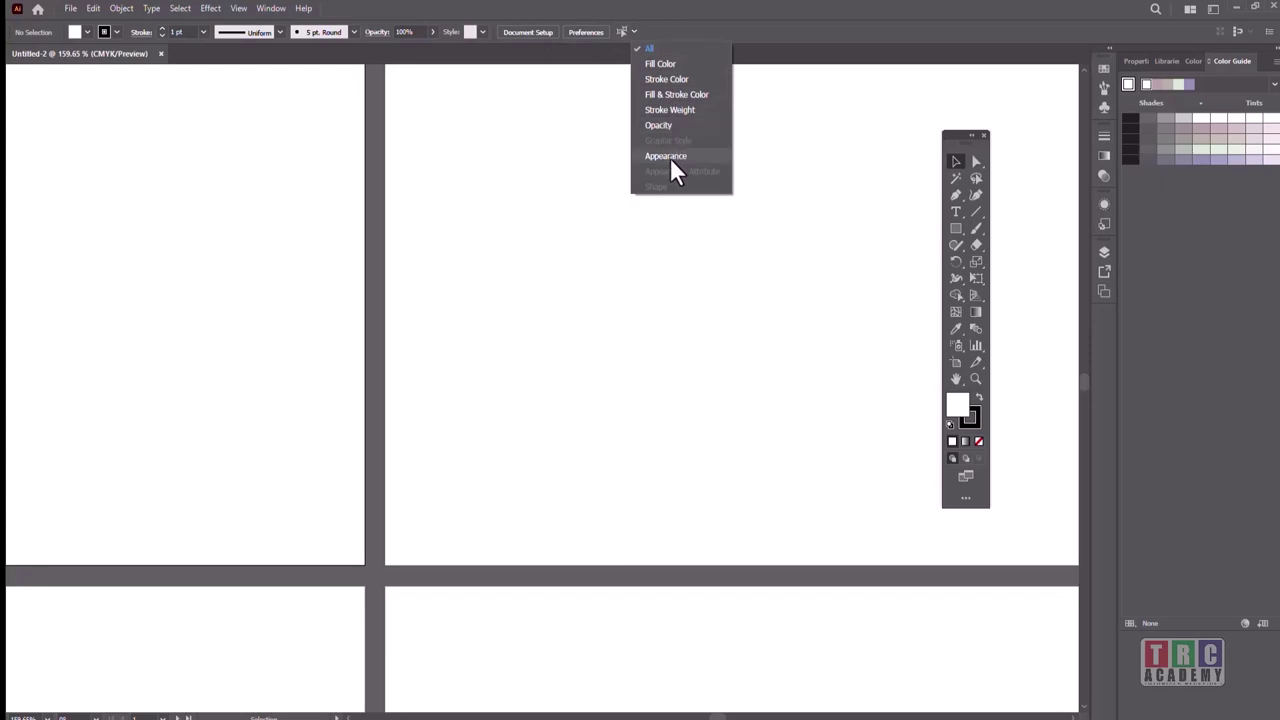
{"action": "left_click", "coordinate": [850, 173]}
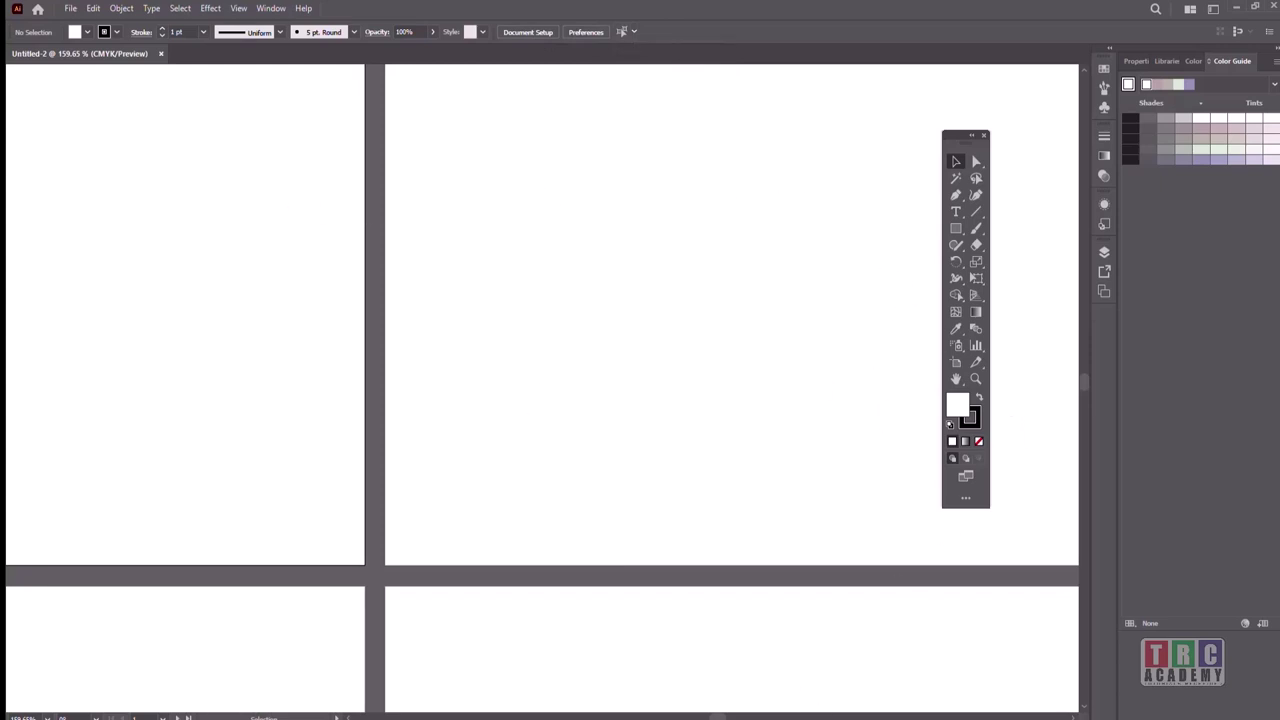
Fit the first artboard in the window
{"action": "scroll", "coordinate": [694, 598], "scroll_direction": "left", "scroll_amount": 5}
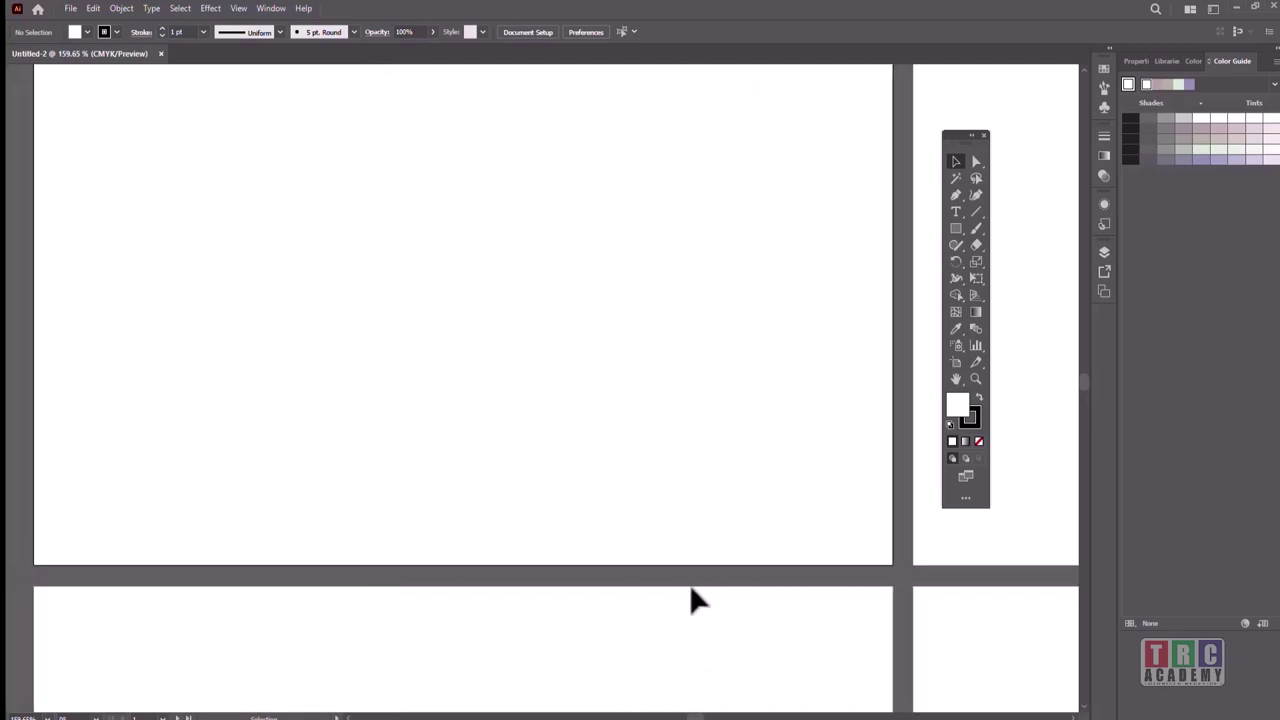
{"action": "left_click", "coordinate": [240, 9]}
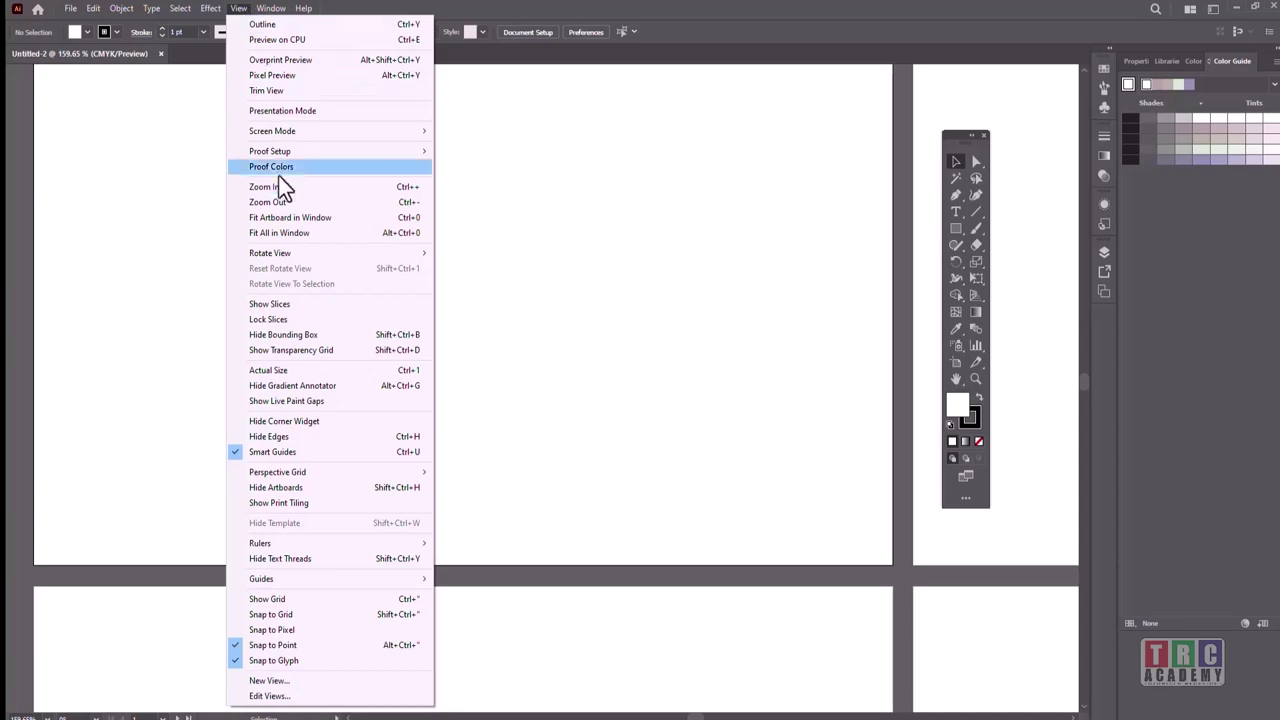
{"action": "left_click", "coordinate": [281, 216]}
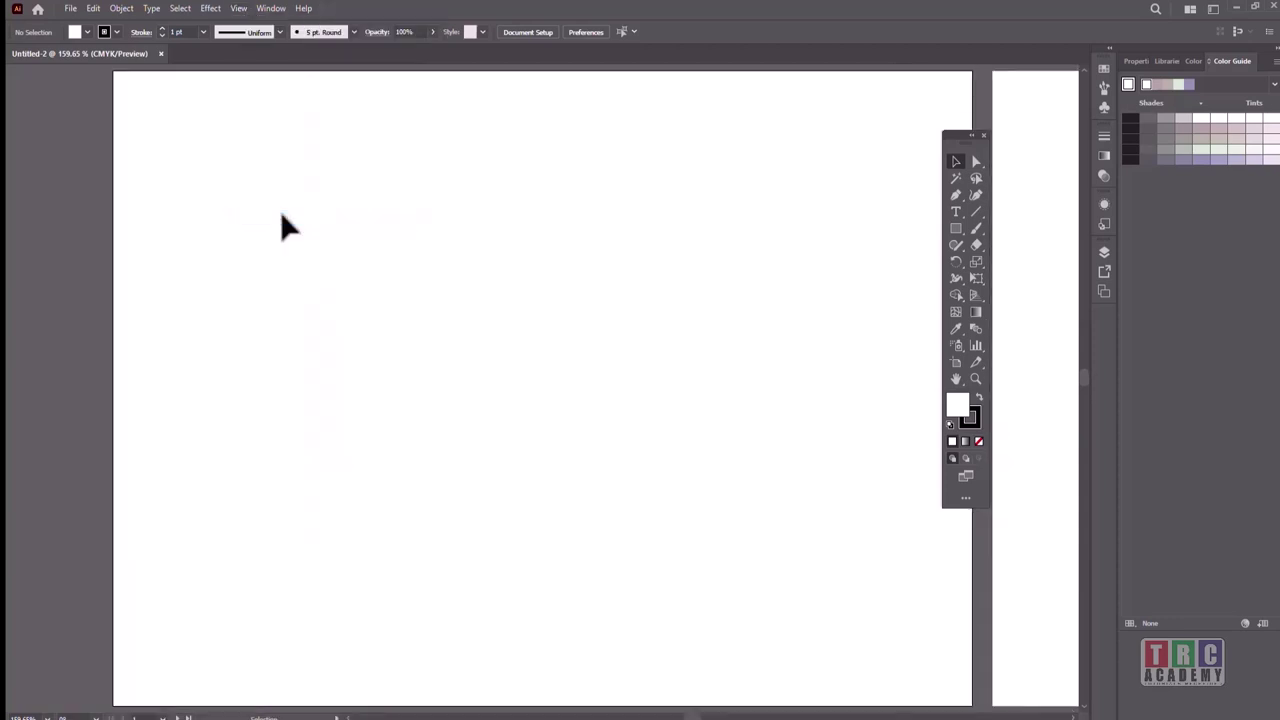
{"action": "left_click", "coordinate": [238, 9]}
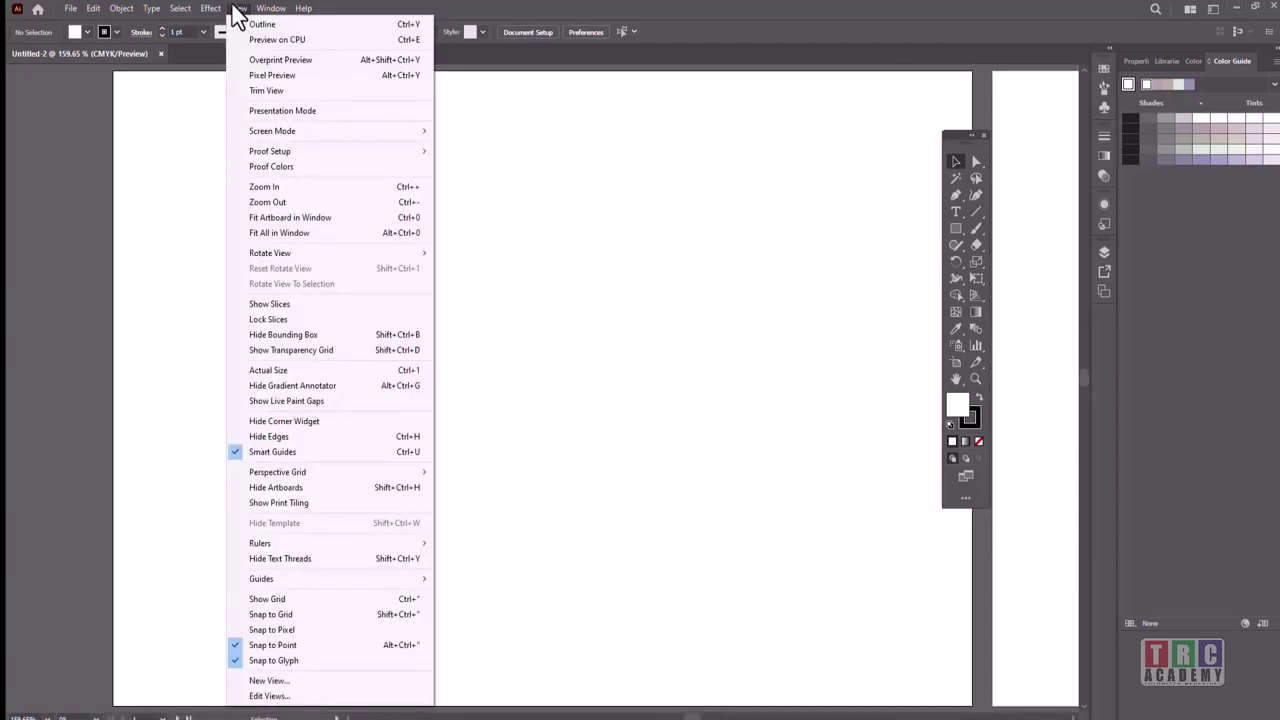
{"action": "left_click", "coordinate": [305, 216]}
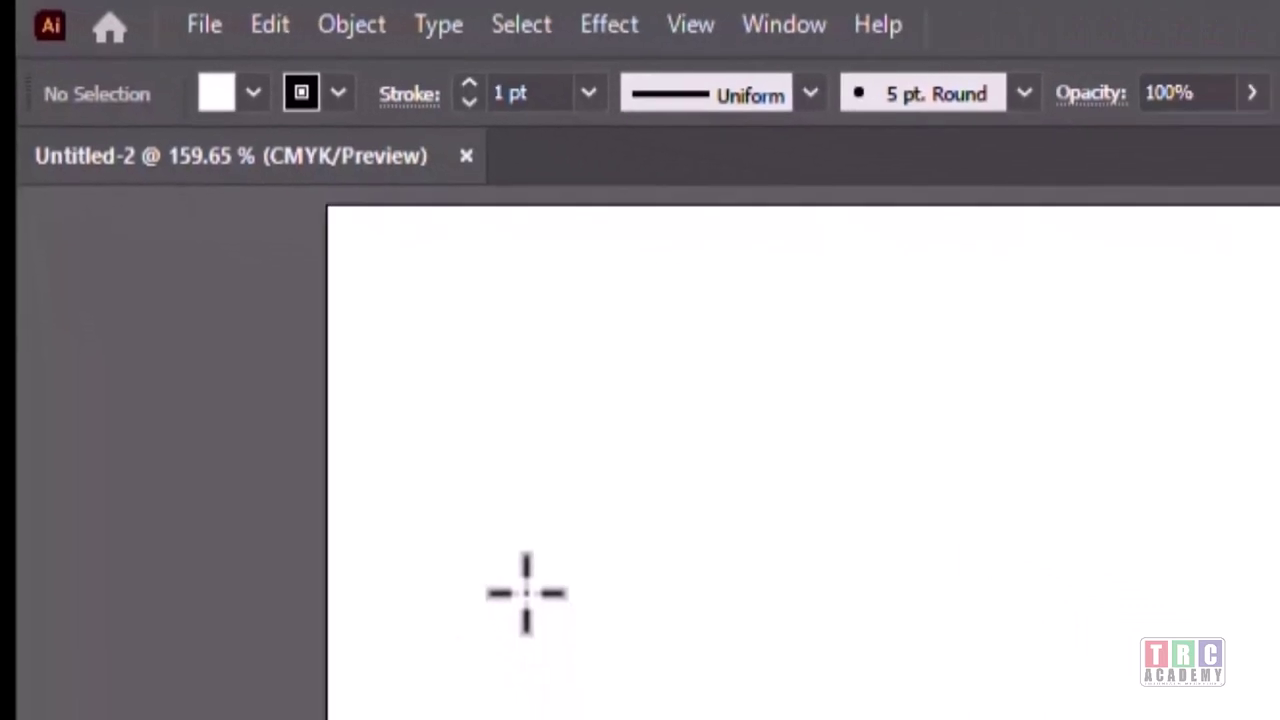
Draw a rectangle about 265 by 223 pt on the first artboard and round all its corners to about 30 pt
{"action": "left_click_drag", "start_coordinate": [526, 593], "coordinate": [456, 441]}
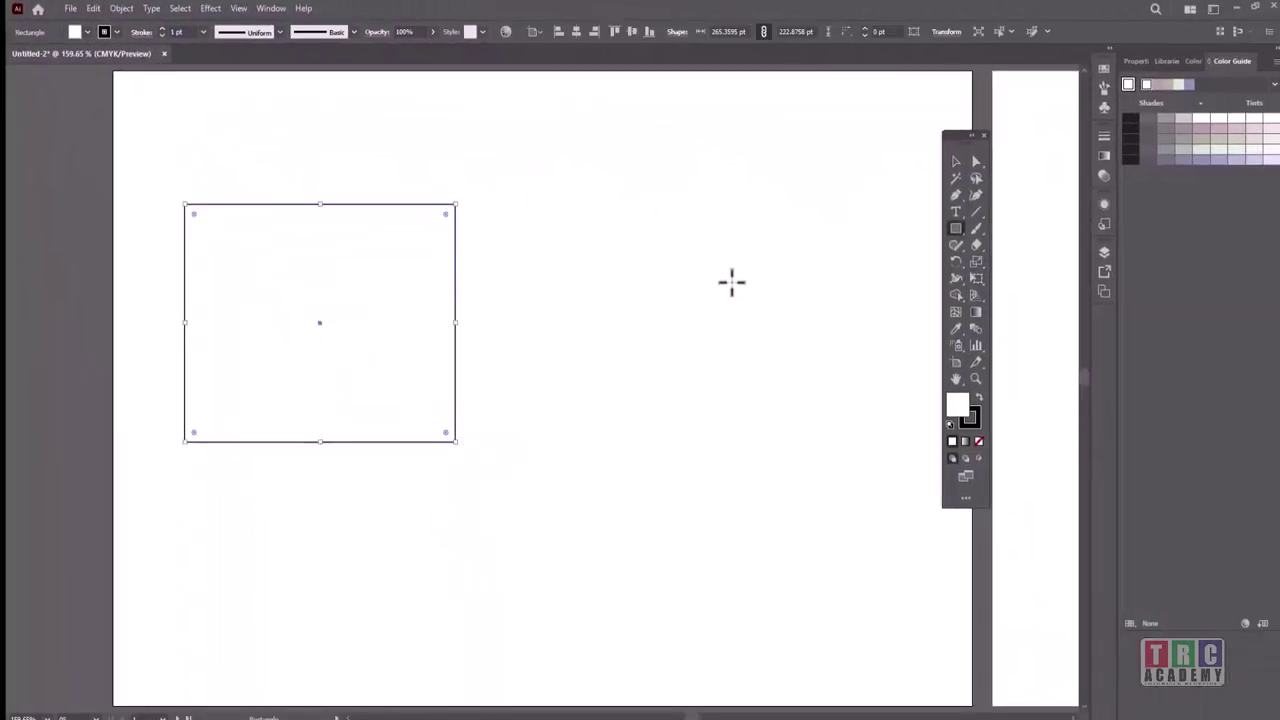
{"action": "left_click", "coordinate": [956, 161]}
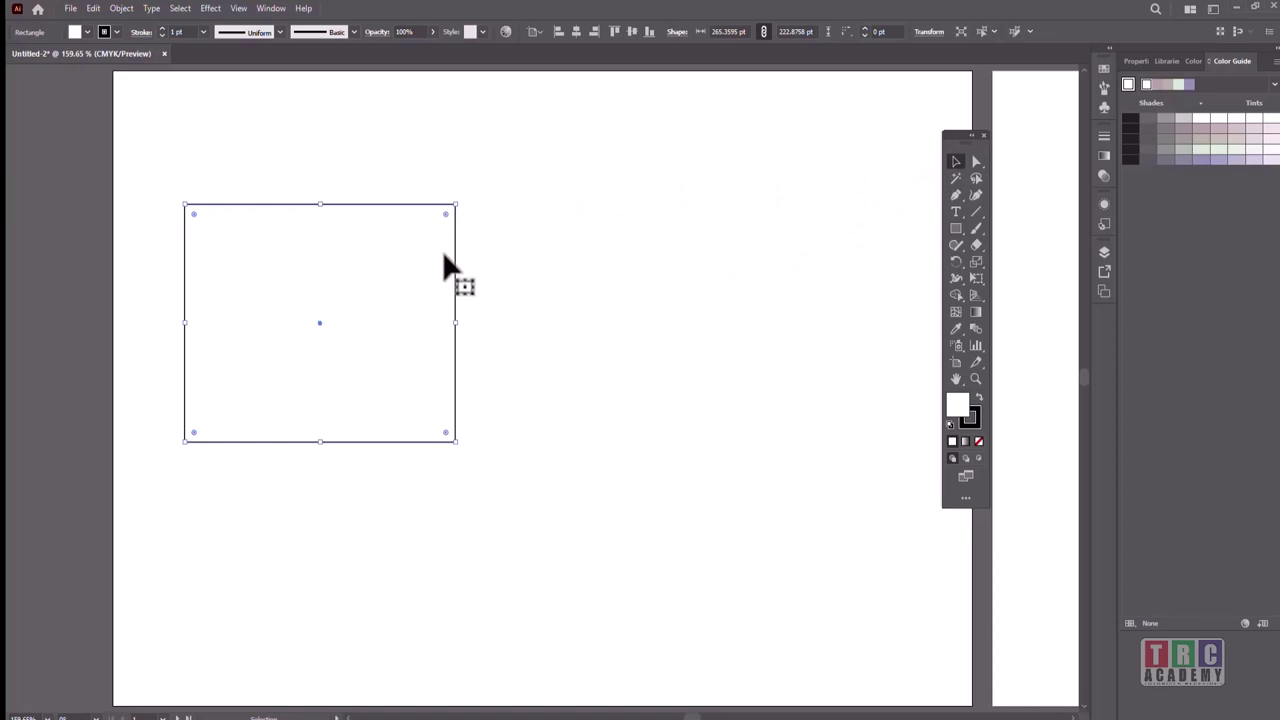
{"action": "left_click_drag", "start_coordinate": [446, 215], "coordinate": [460, 250]}
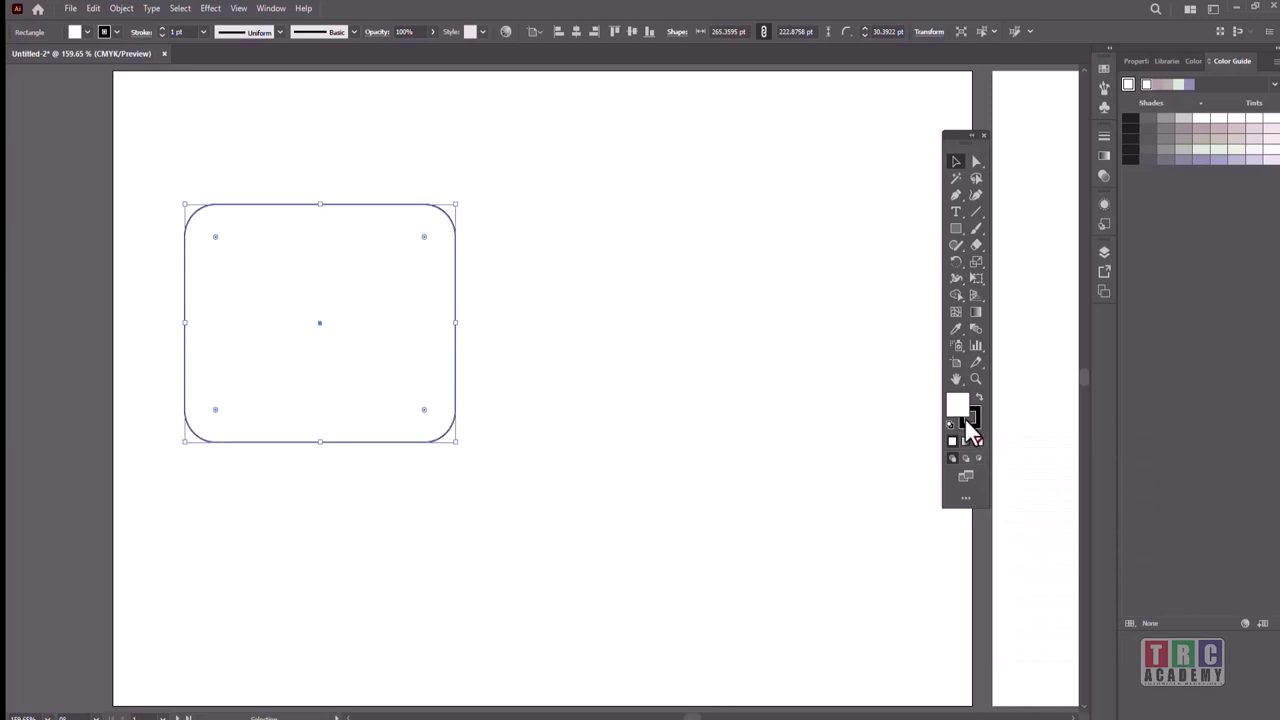
Move the floating Tools panel beside the rounded rectangle and pick red DD2424 as the shape's fill color
{"action": "left_click_drag", "start_coordinate": [952, 136], "coordinate": [537, 129]}
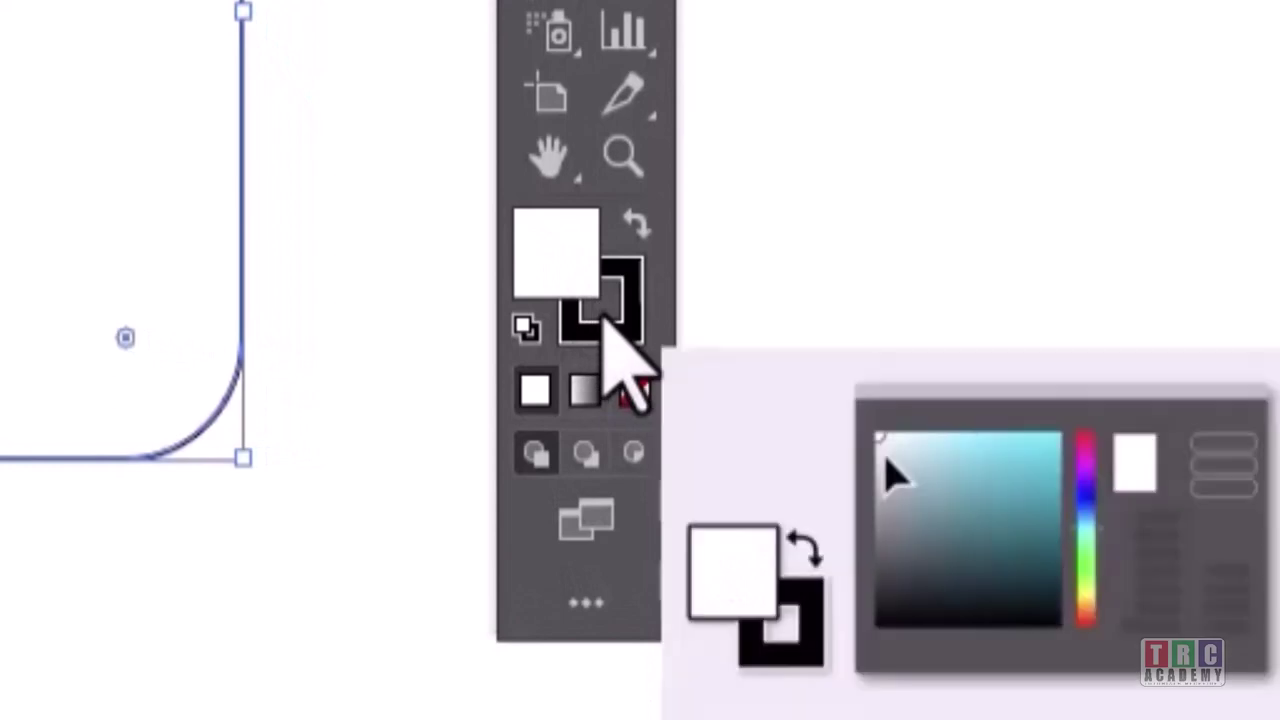
{"action": "left_click", "coordinate": [605, 320]}
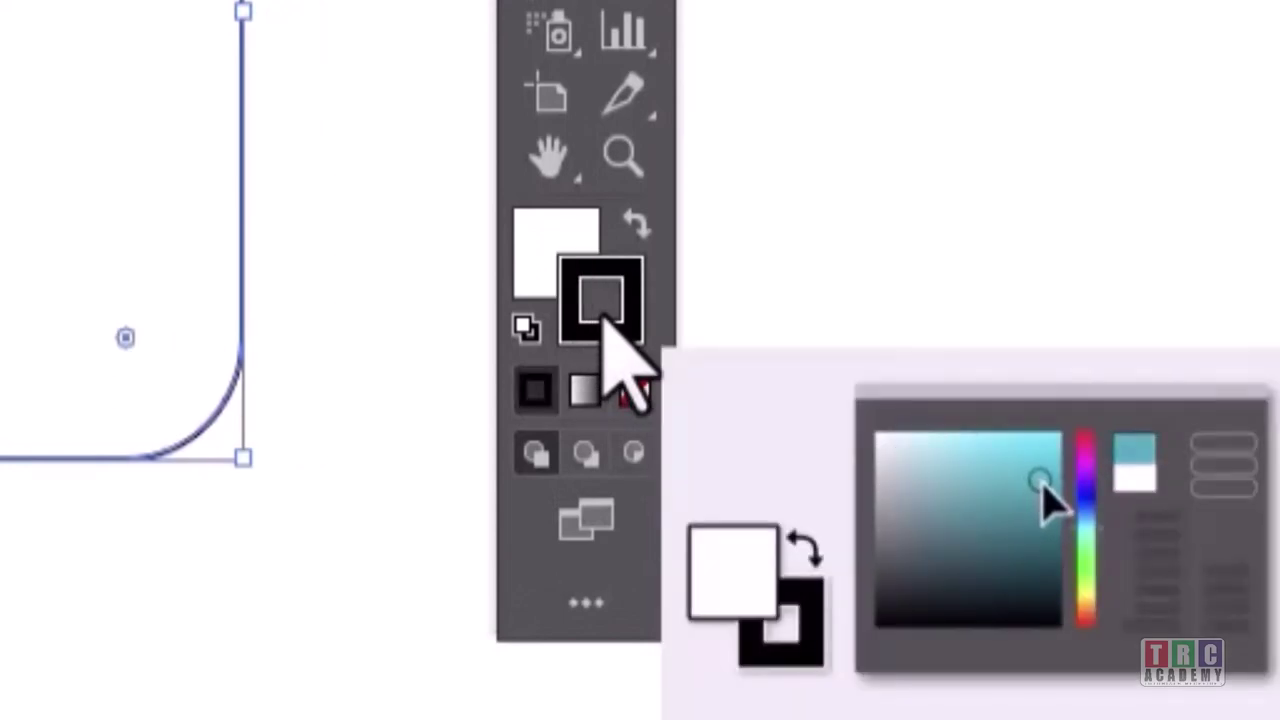
{"action": "double_click", "coordinate": [560, 232]}
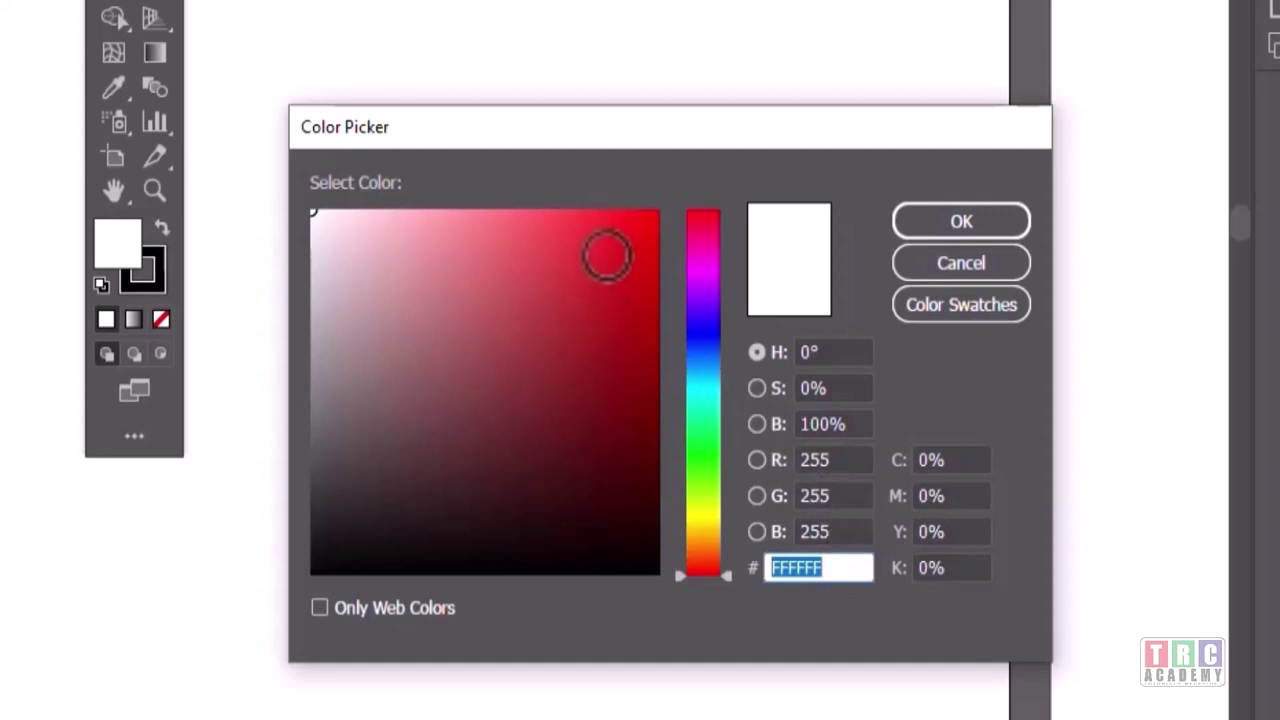
{"action": "left_click", "coordinate": [604, 258]}
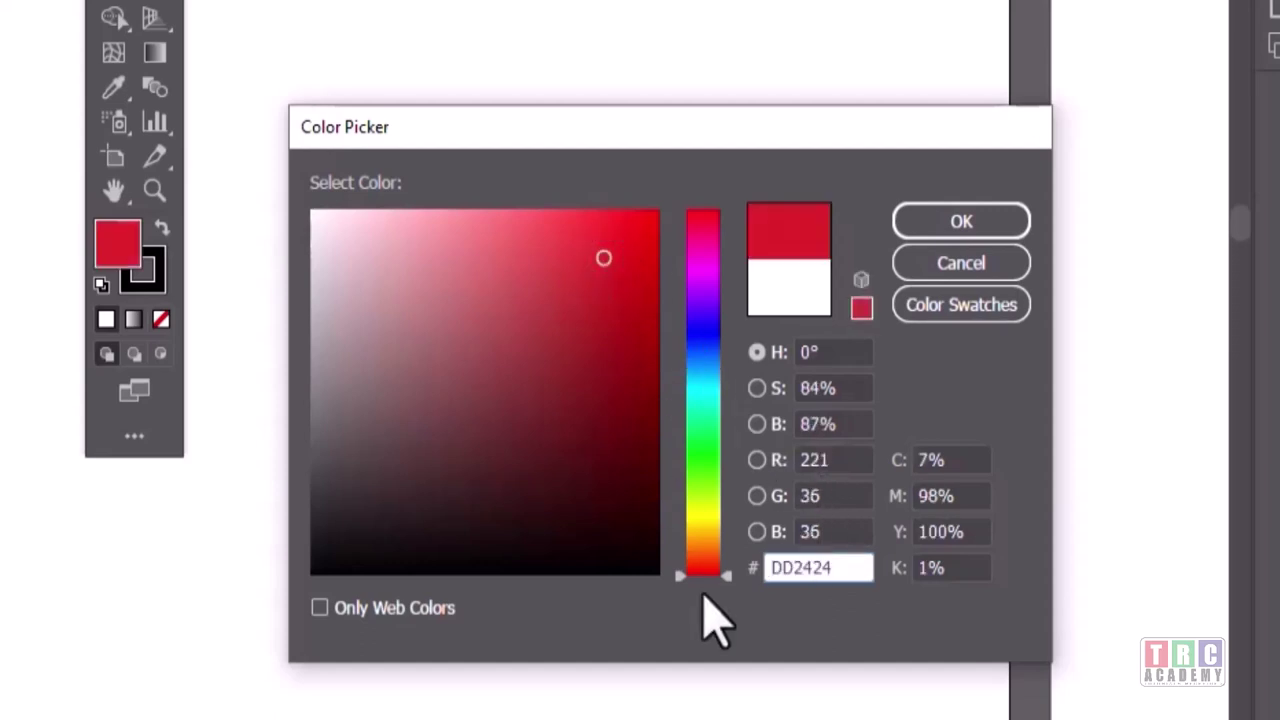
{"action": "left_click_drag", "start_coordinate": [840, 567], "coordinate": [723, 563]}
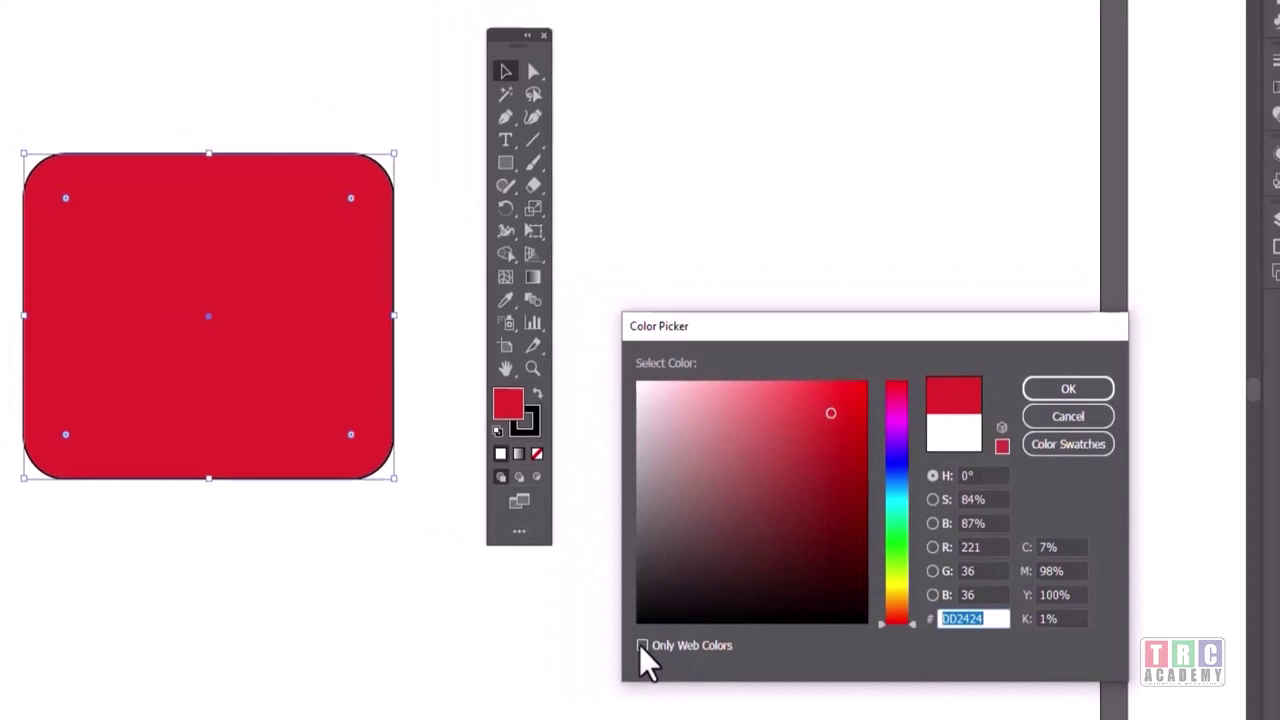
Restrict the picker to web colors to get CC3333, restore the full color range, and apply CC3333 as the fill
{"action": "left_click", "coordinate": [642, 646]}
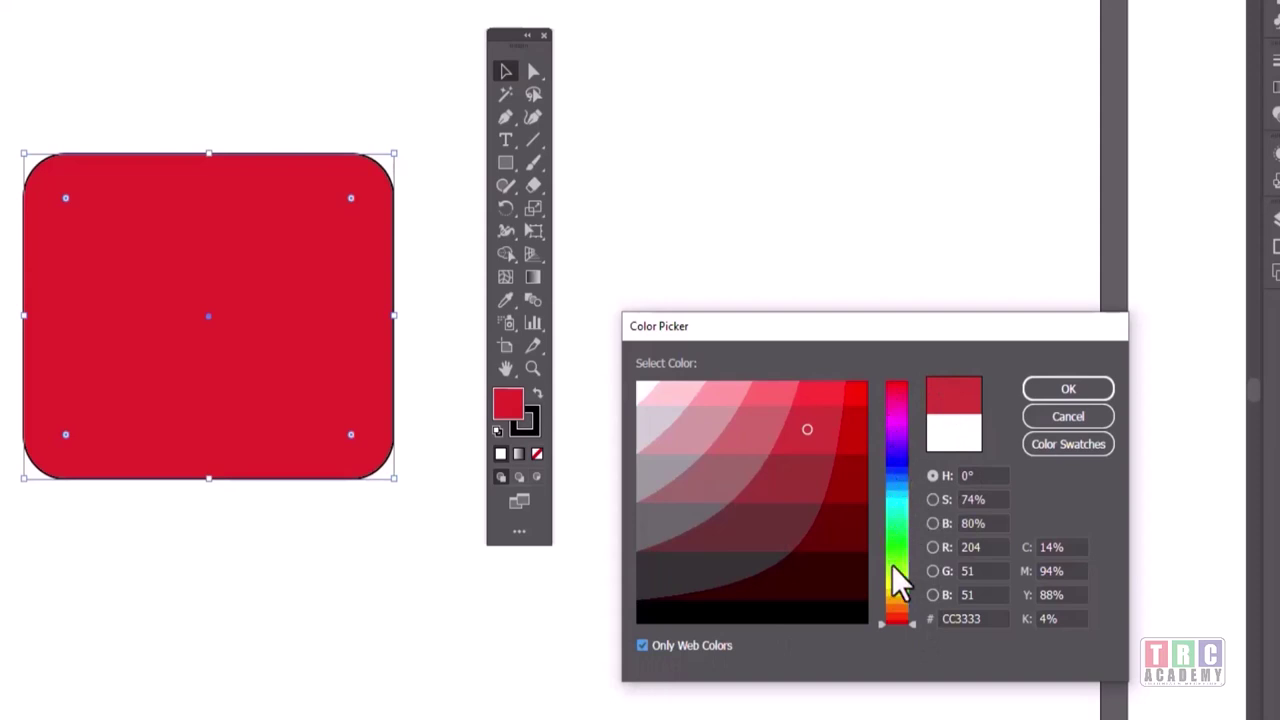
{"action": "left_click", "coordinate": [645, 644]}
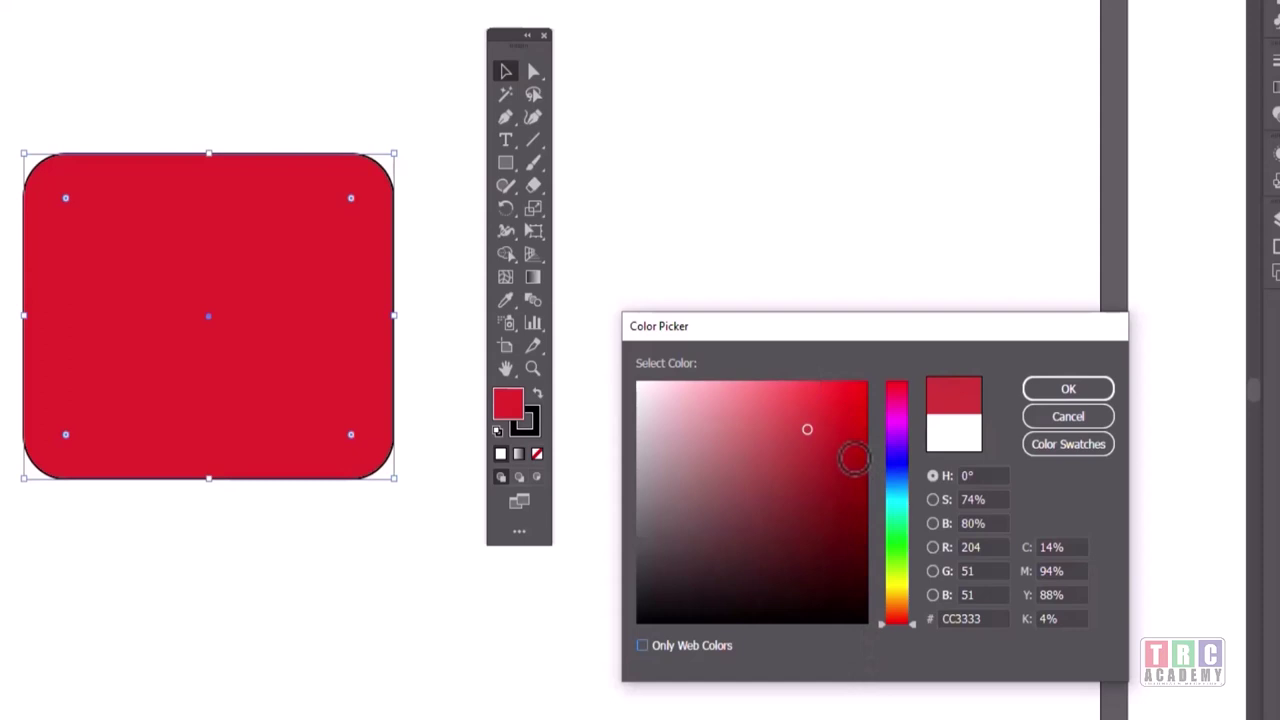
{"action": "left_click", "coordinate": [1062, 392]}
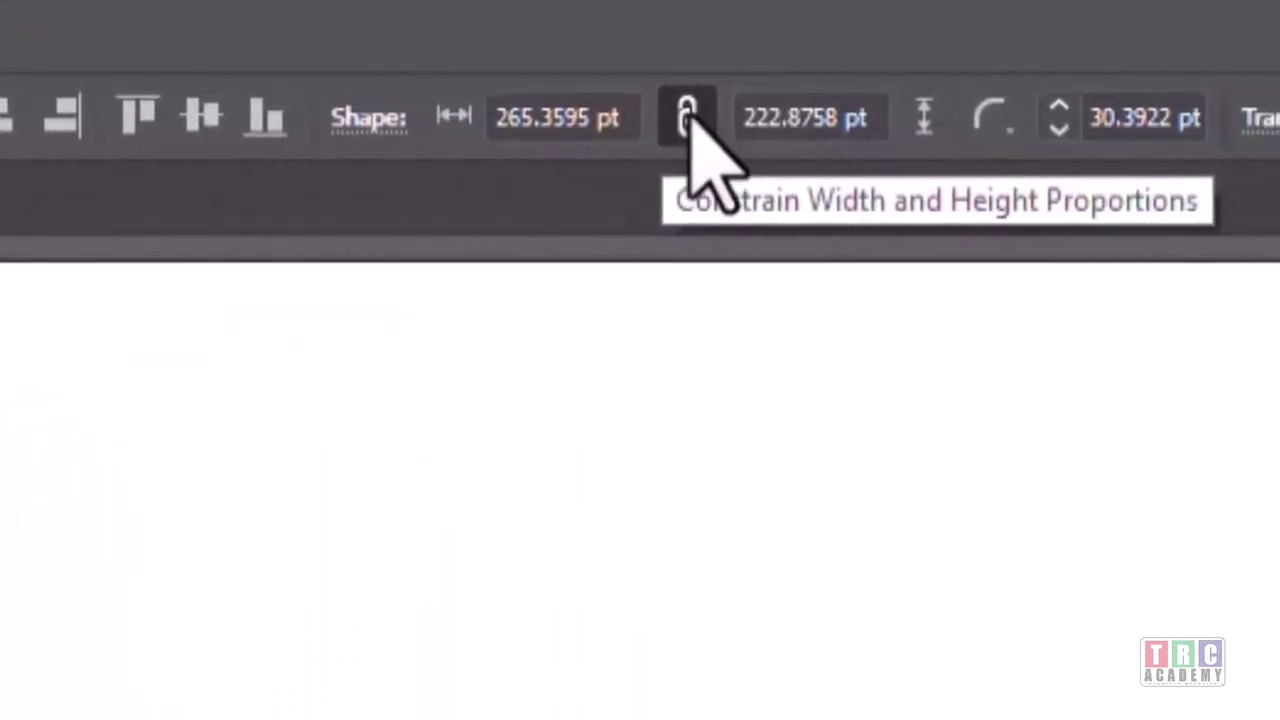
Switch the rectangle's width and height proportion constraint off and back on
{"action": "left_click", "coordinate": [687, 117]}
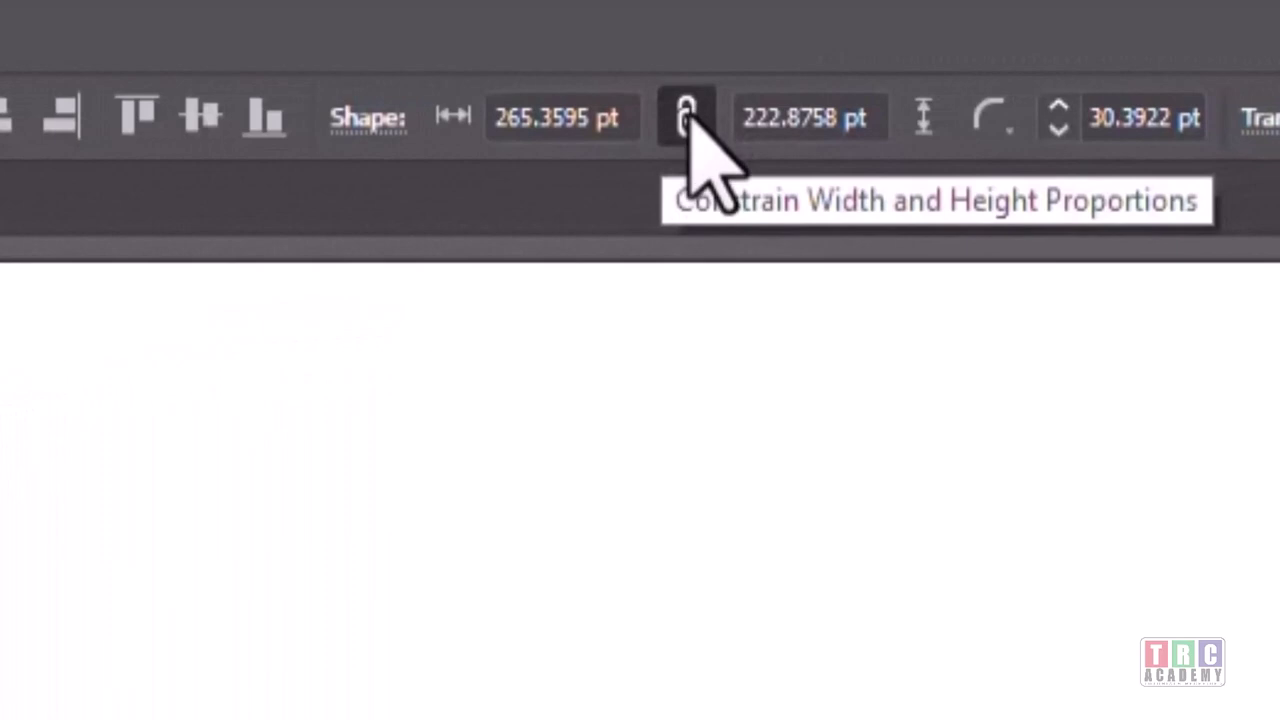
{"action": "left_click", "coordinate": [687, 117]}
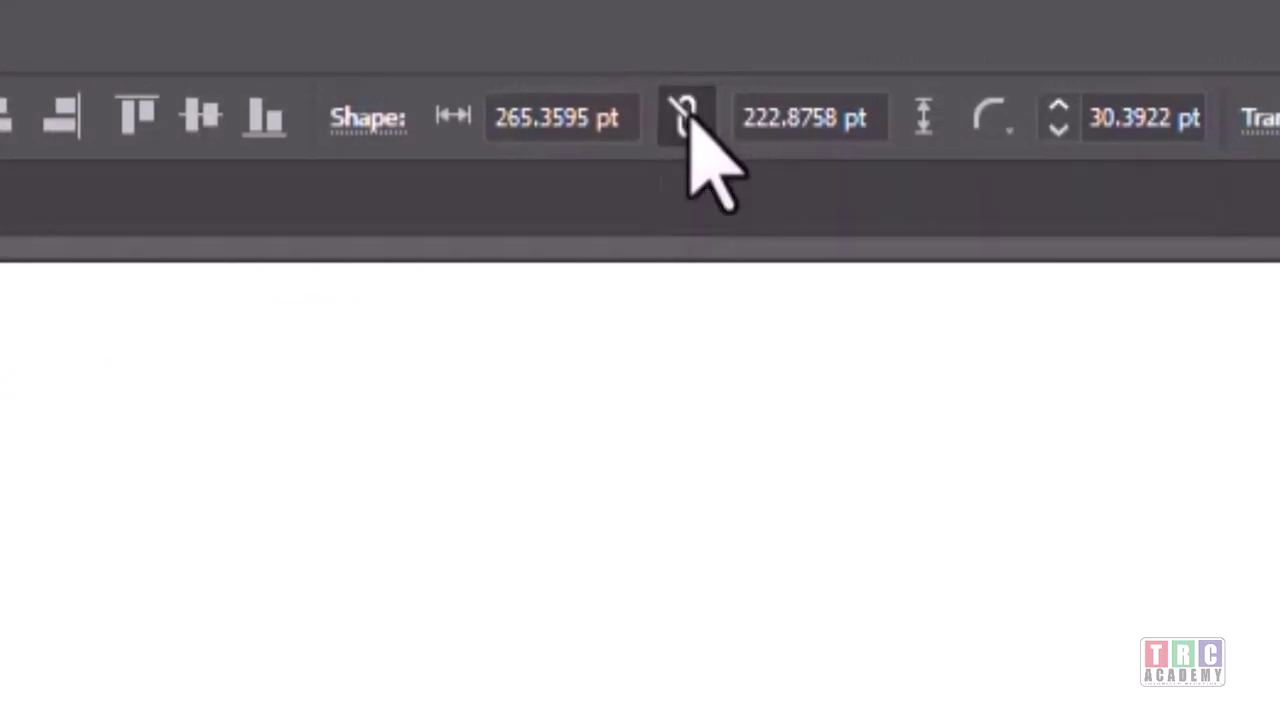
{"action": "left_click", "coordinate": [687, 117]}
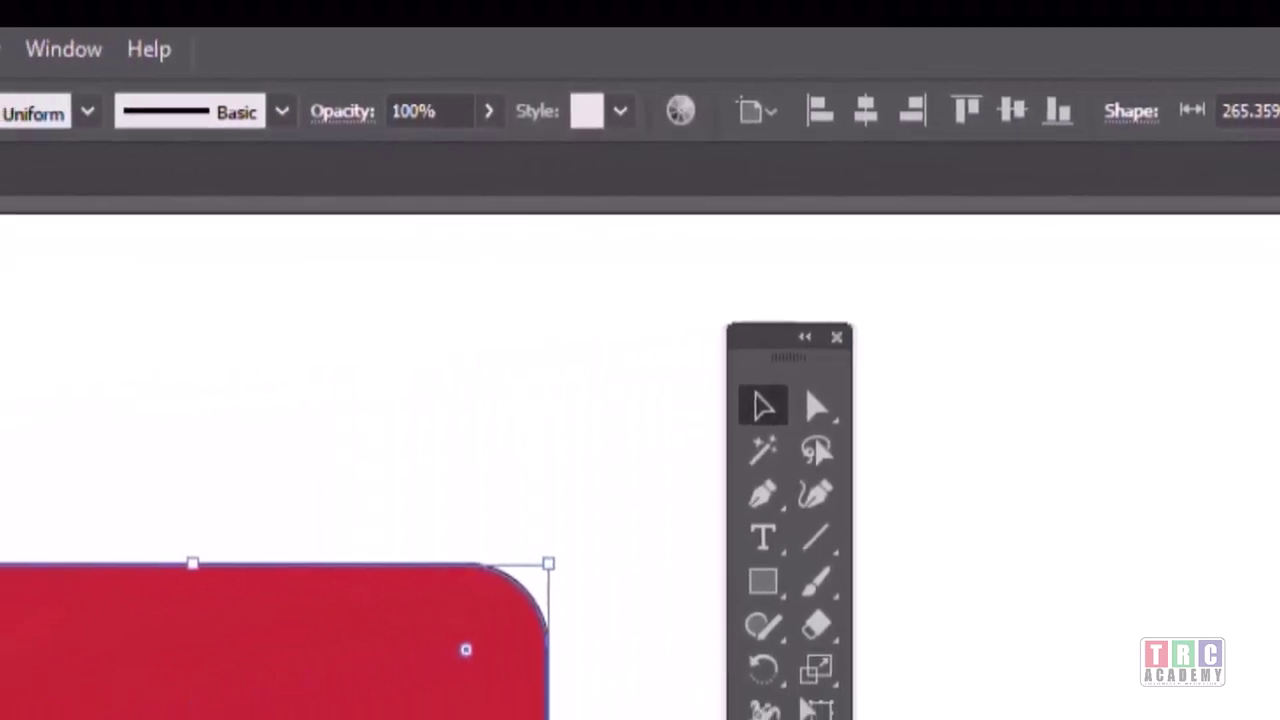
Set the general measurement units to centimeters and the stroke units to millimeters in the preferences
{"action": "key", "text": "alt+e"}
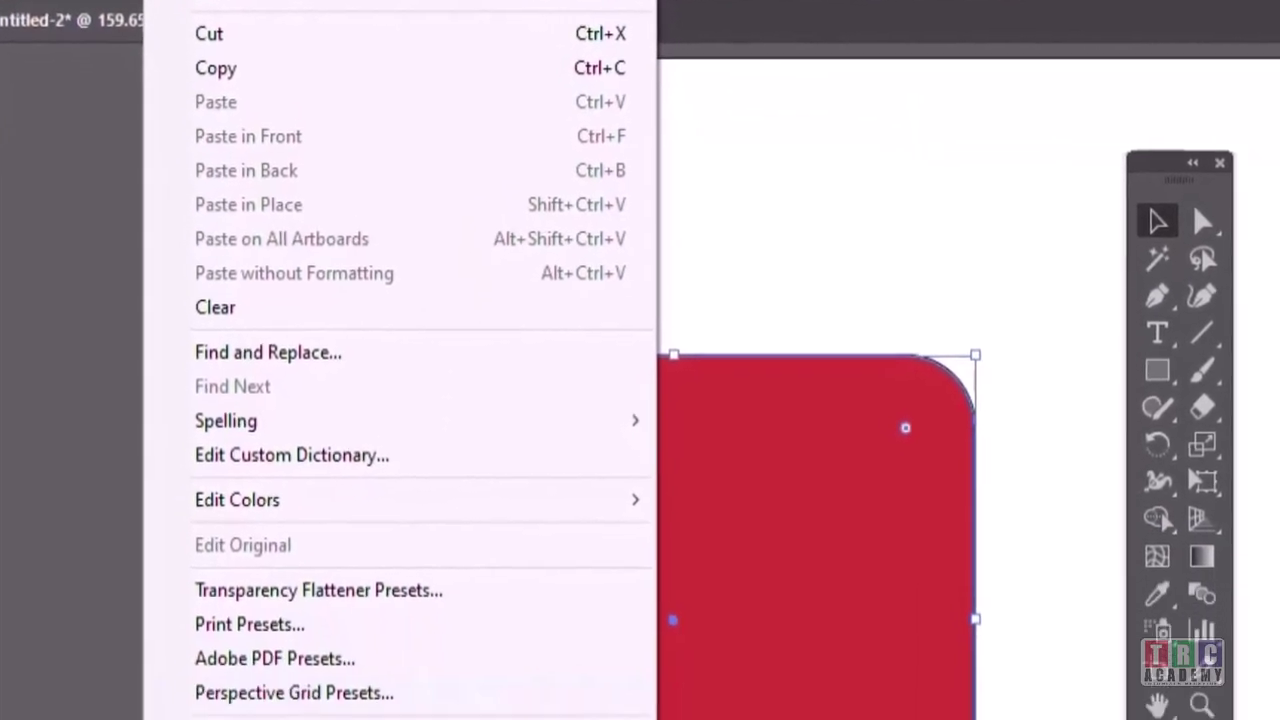
{"action": "mouse_move", "coordinate": [185, 703]}
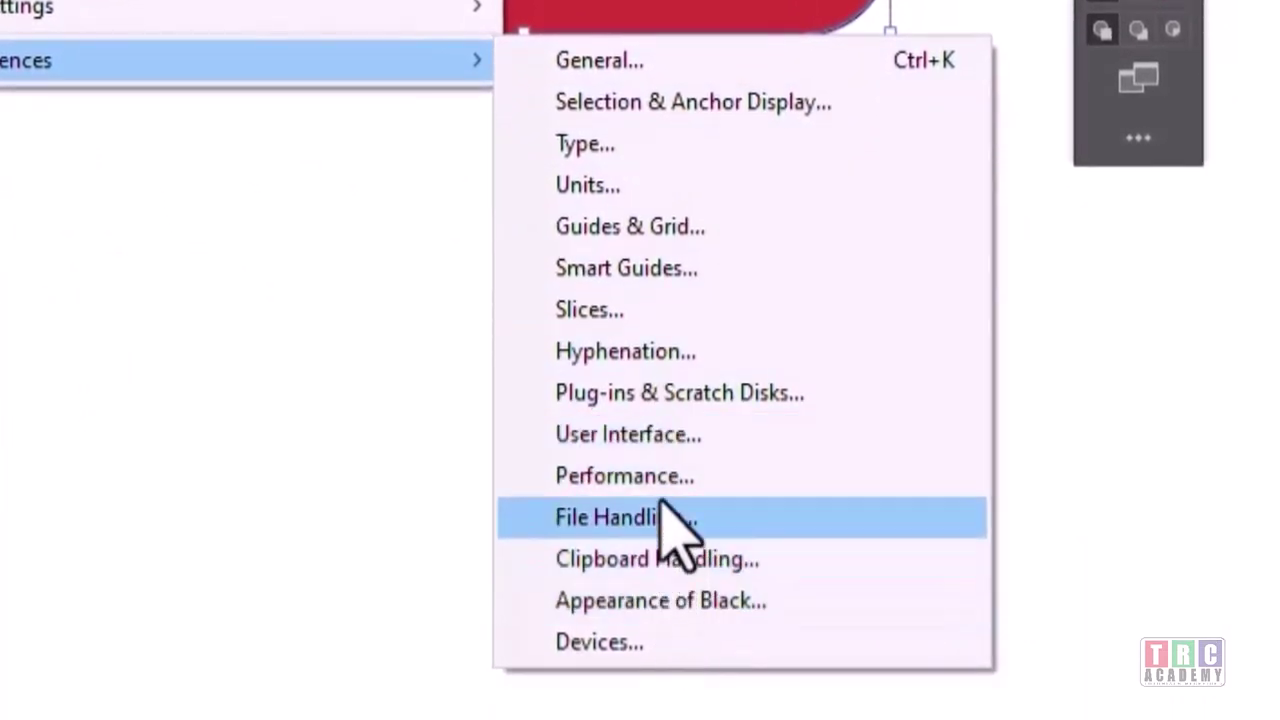
{"action": "left_click", "coordinate": [657, 192]}
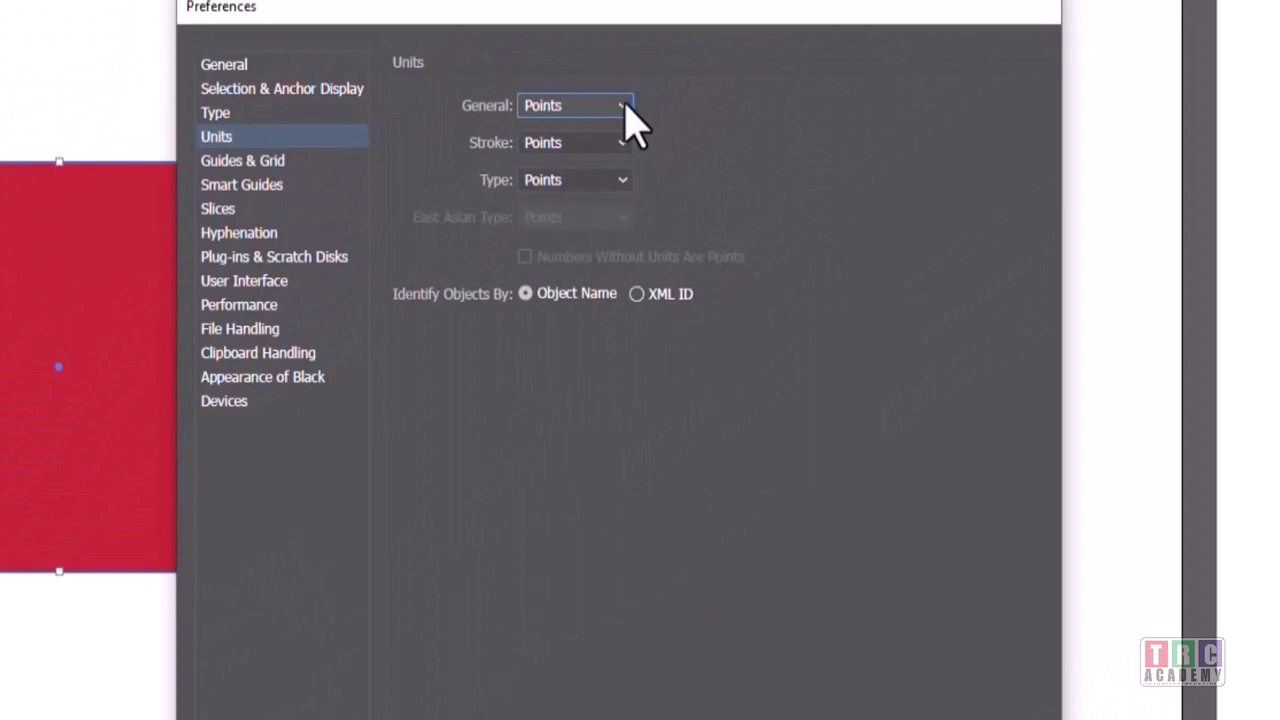
{"action": "left_click", "coordinate": [622, 107]}
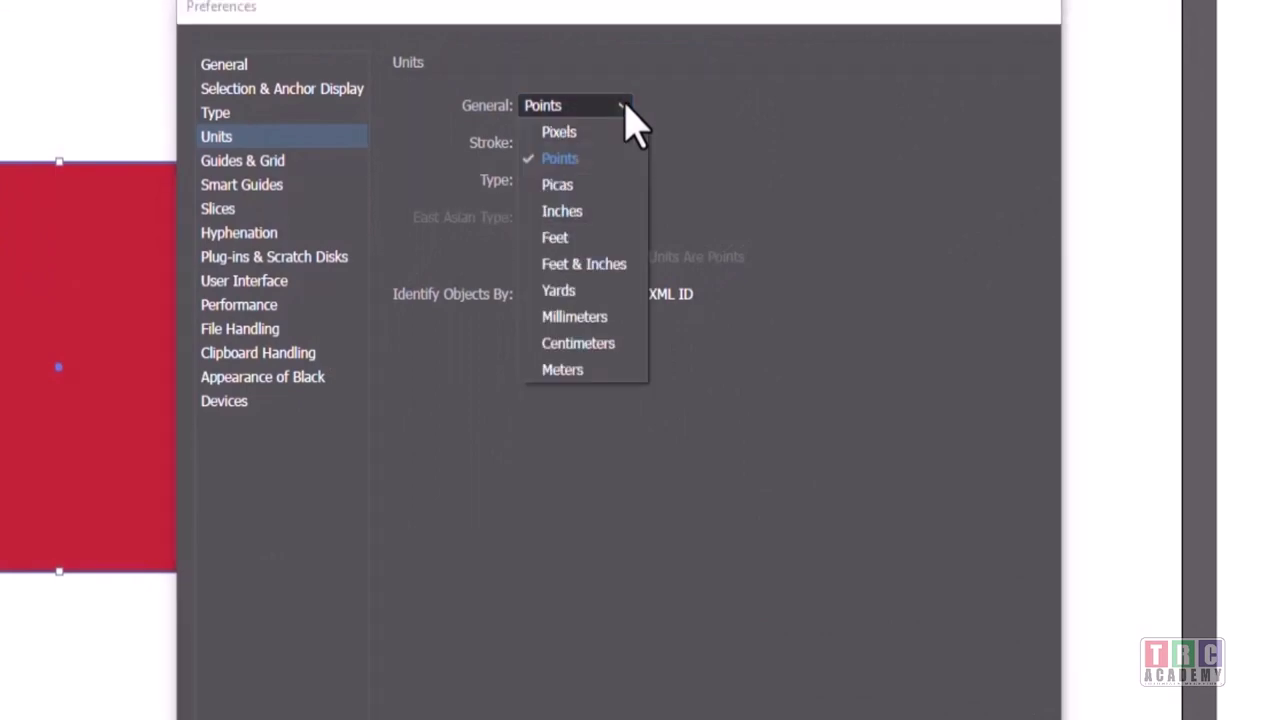
{"action": "left_click", "coordinate": [586, 343]}
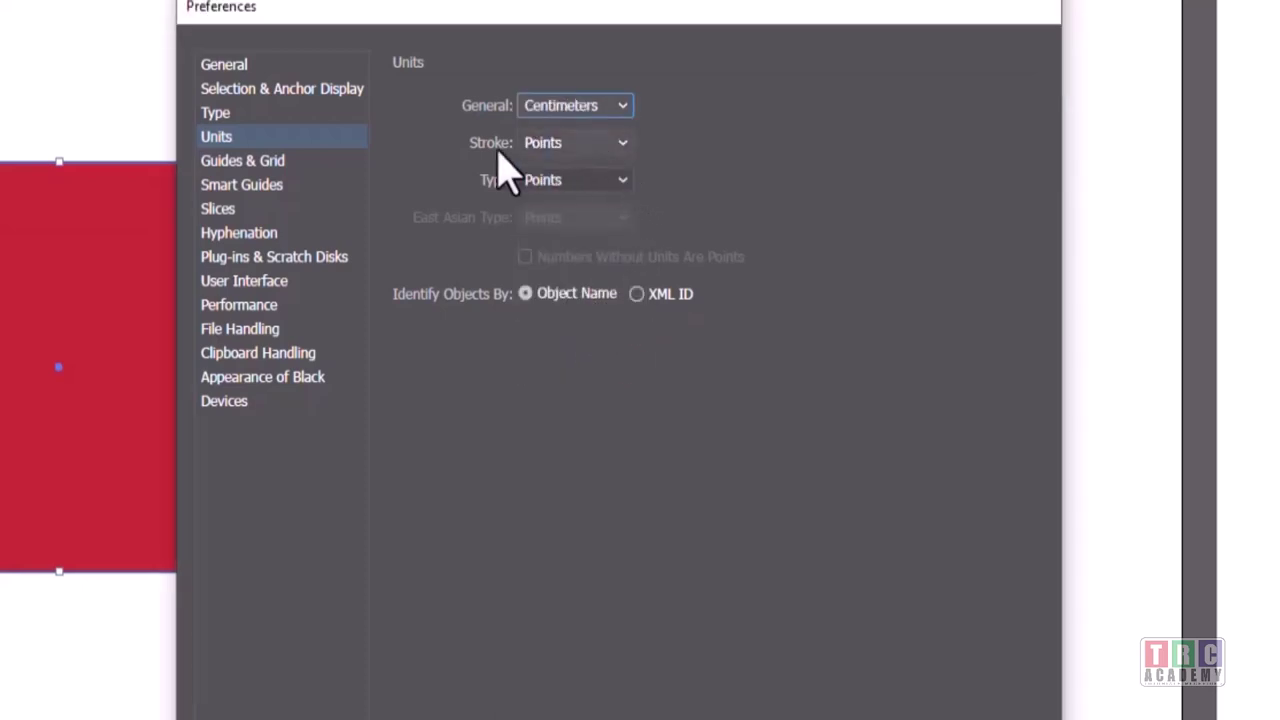
{"action": "left_click", "coordinate": [620, 145]}
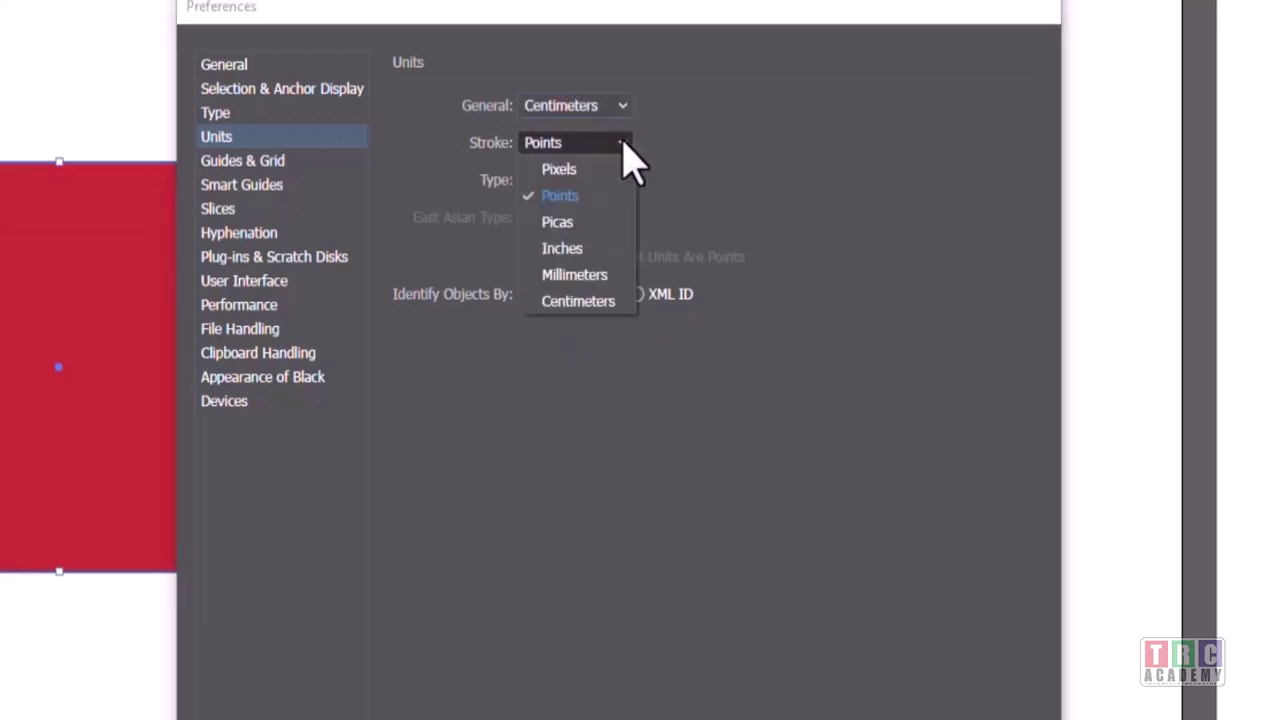
{"action": "left_click", "coordinate": [575, 276]}
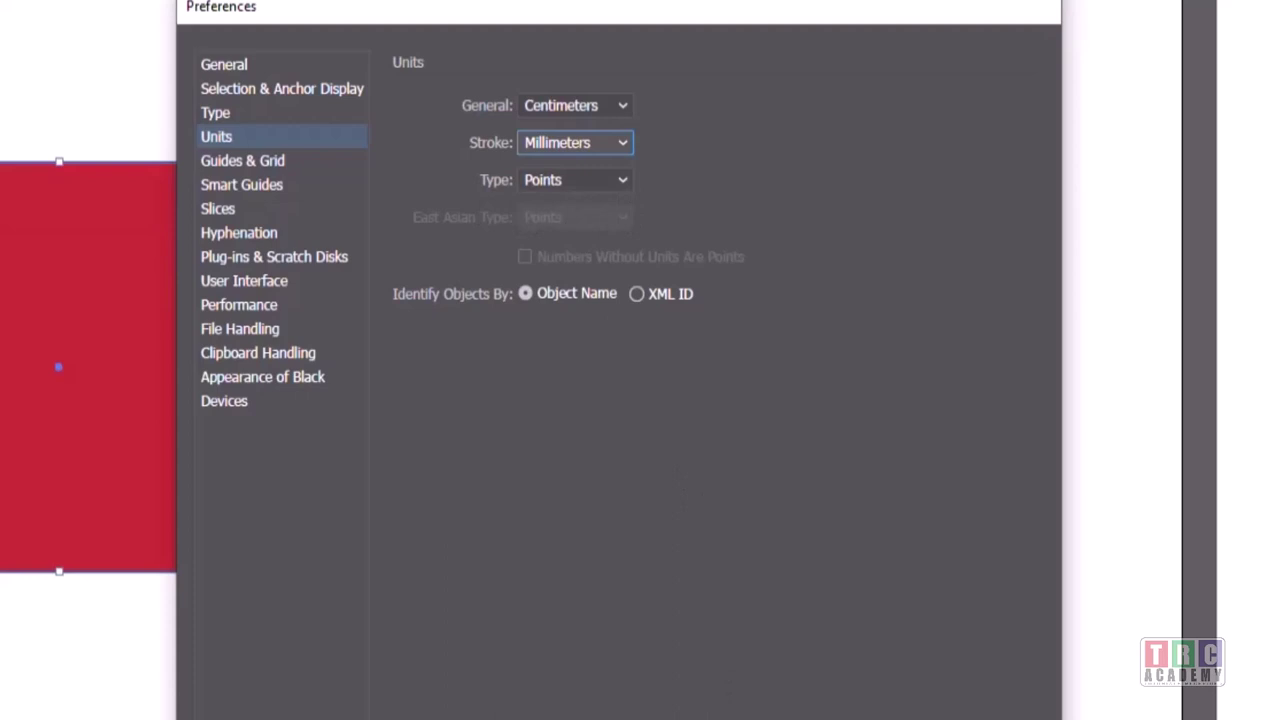
{"action": "key", "text": "Return"}
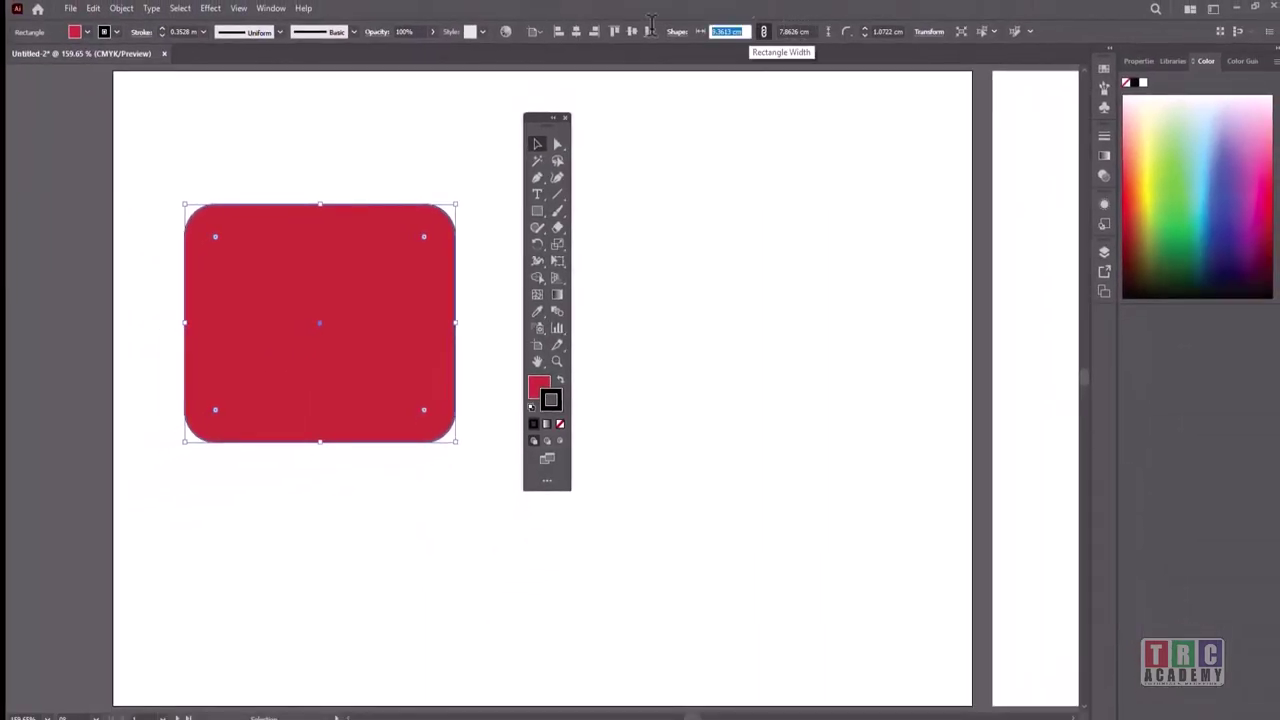
Set the rounded rectangle's width to 10 cm with its proportions linked
{"action": "left_click_drag", "start_coordinate": [688, 22], "coordinate": [601, 27]}
{"action": "type", "text": "10"}
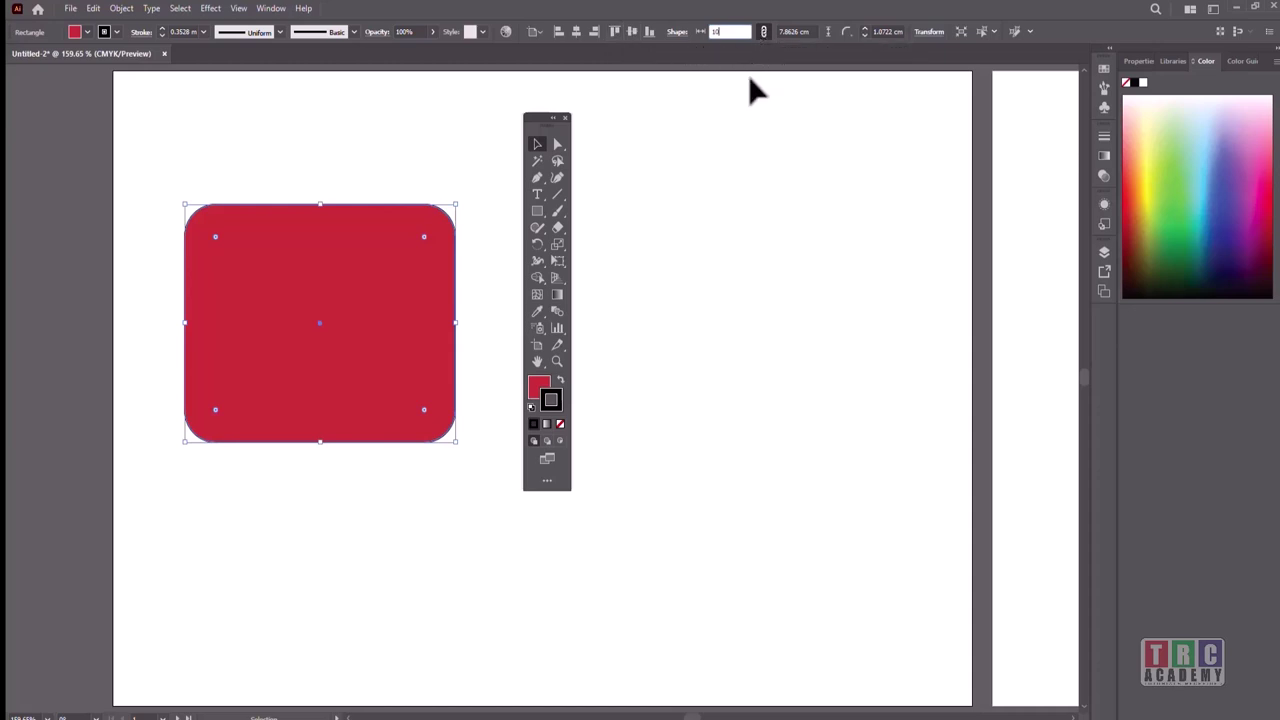
{"action": "key", "text": "Return"}
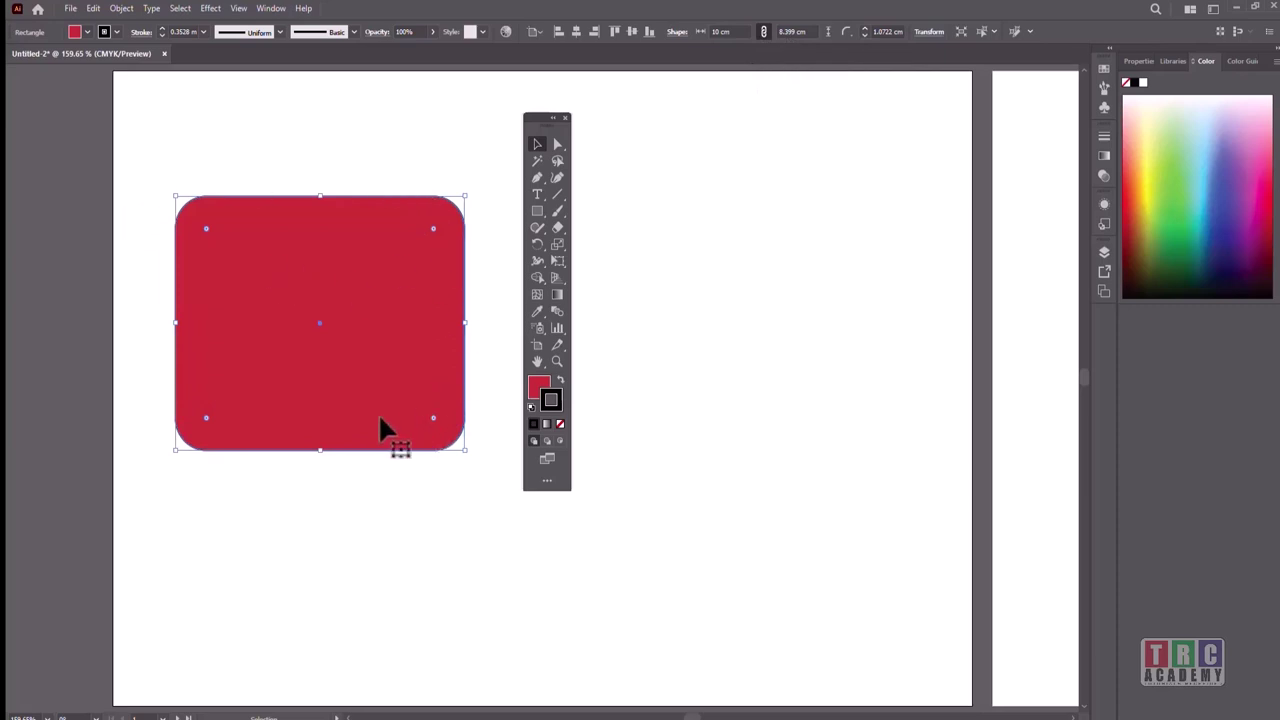
Unlink the rounded rectangle's width and height proportions and set its height to 10 cm
{"action": "left_click", "coordinate": [762, 31]}
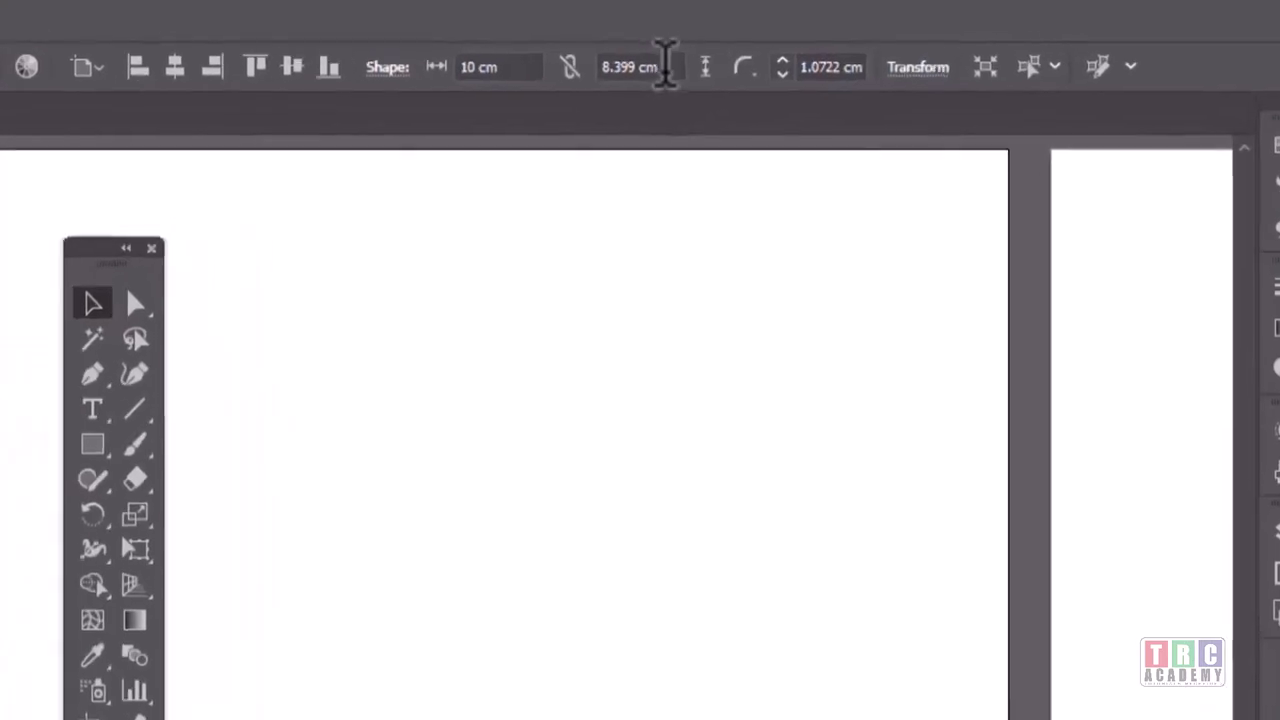
{"action": "left_click", "coordinate": [665, 65]}
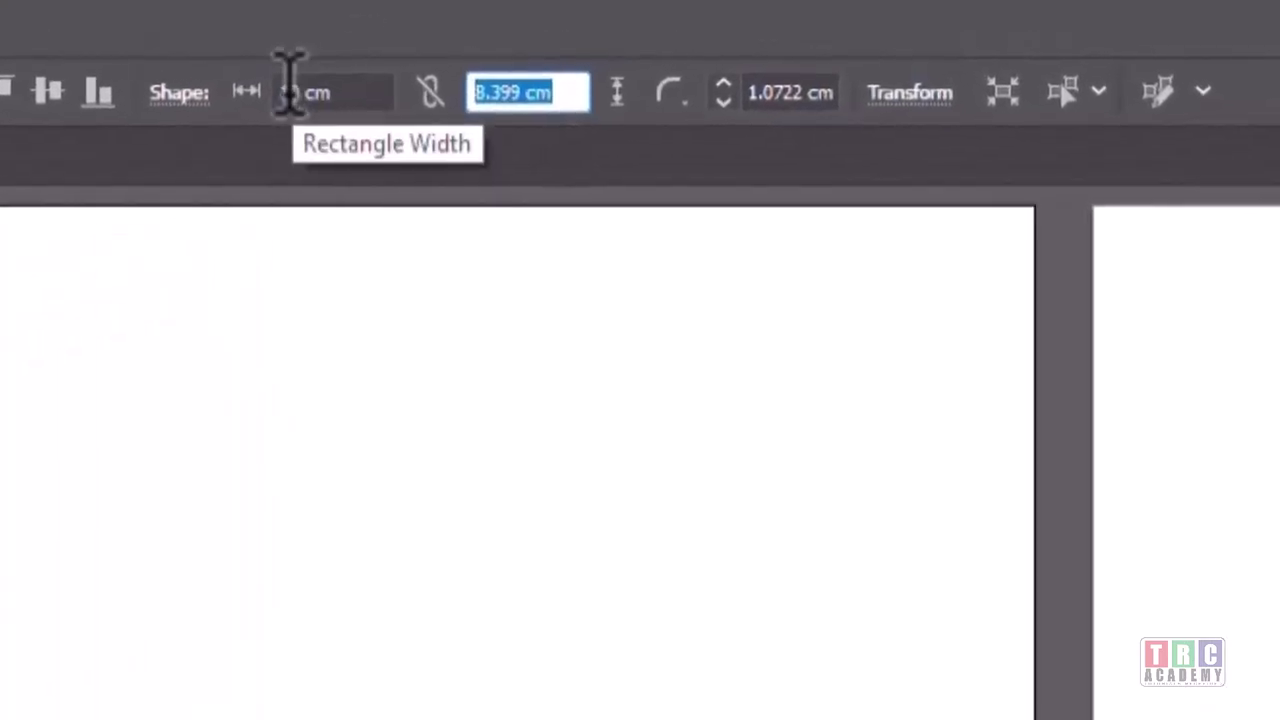
{"action": "type", "text": "1"}
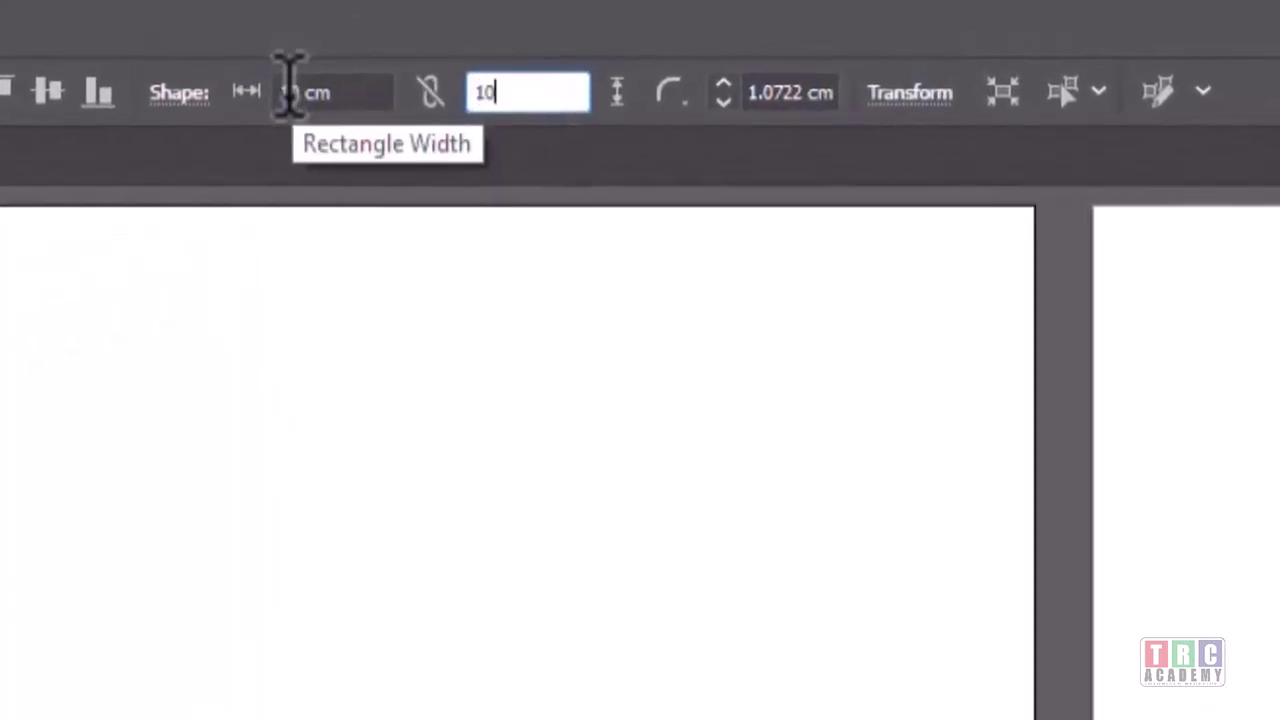
{"action": "type", "text": "0"}
{"action": "key", "text": "Return"}
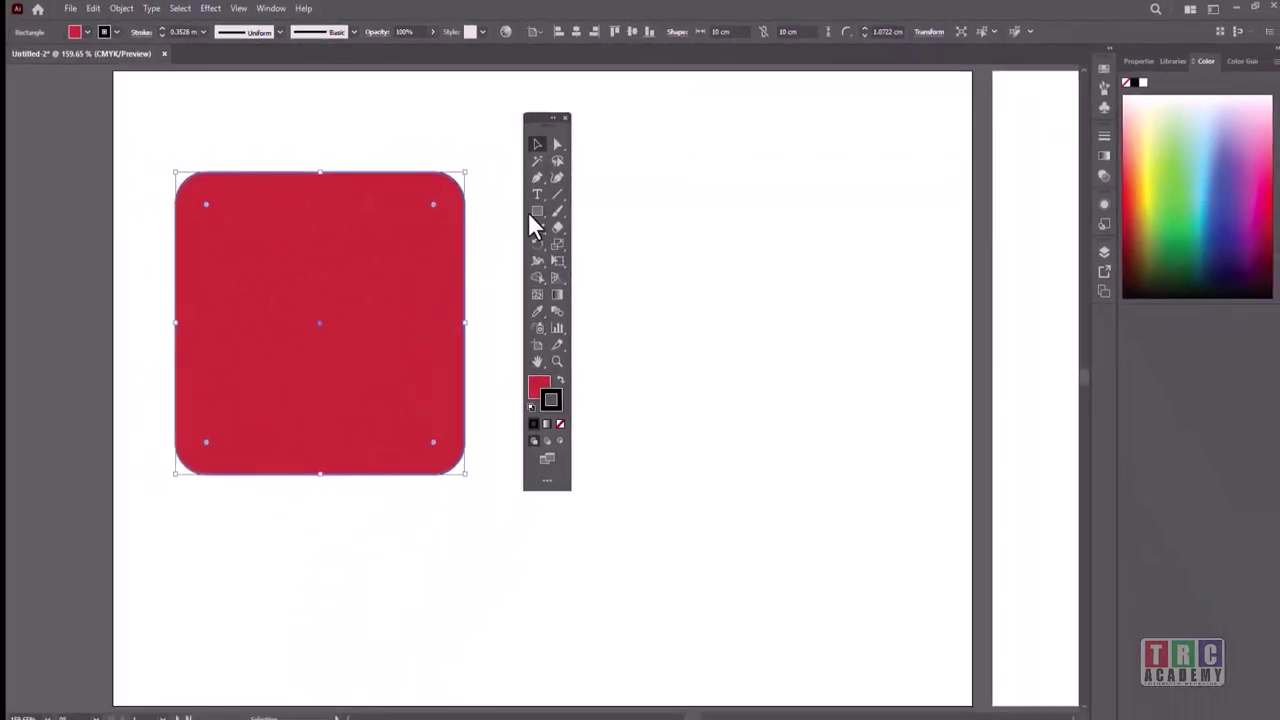
Draw a circle about 8 cm wide with the Ellipse tool in the empty area beside the rounded square
{"action": "left_click_drag", "start_coordinate": [537, 210], "coordinate": [570, 243]}
{"action": "mouse_move", "coordinate": [657, 234]}
{"action": "left_mouse_down"}
{"action": "mouse_move", "coordinate": [729, 354]}
{"action": "mouse_move", "coordinate": [887, 462]}
{"action": "left_mouse_up"}
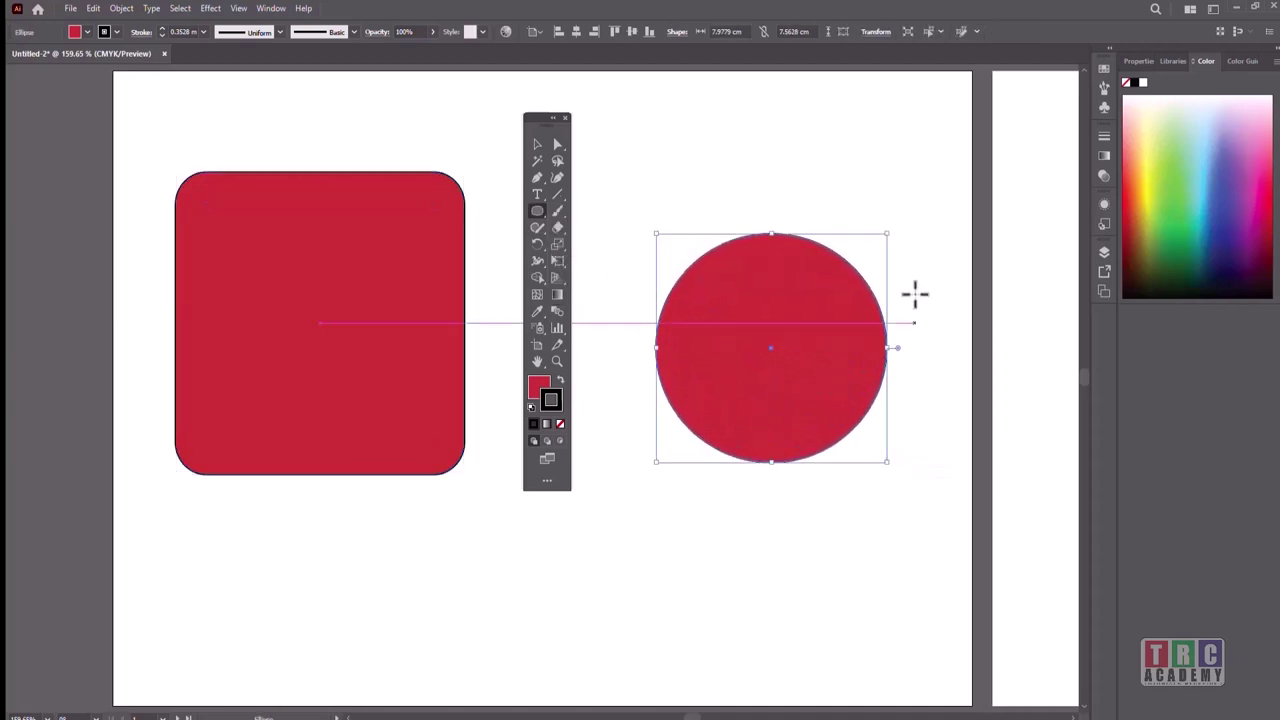
{"action": "left_click", "coordinate": [537, 145]}
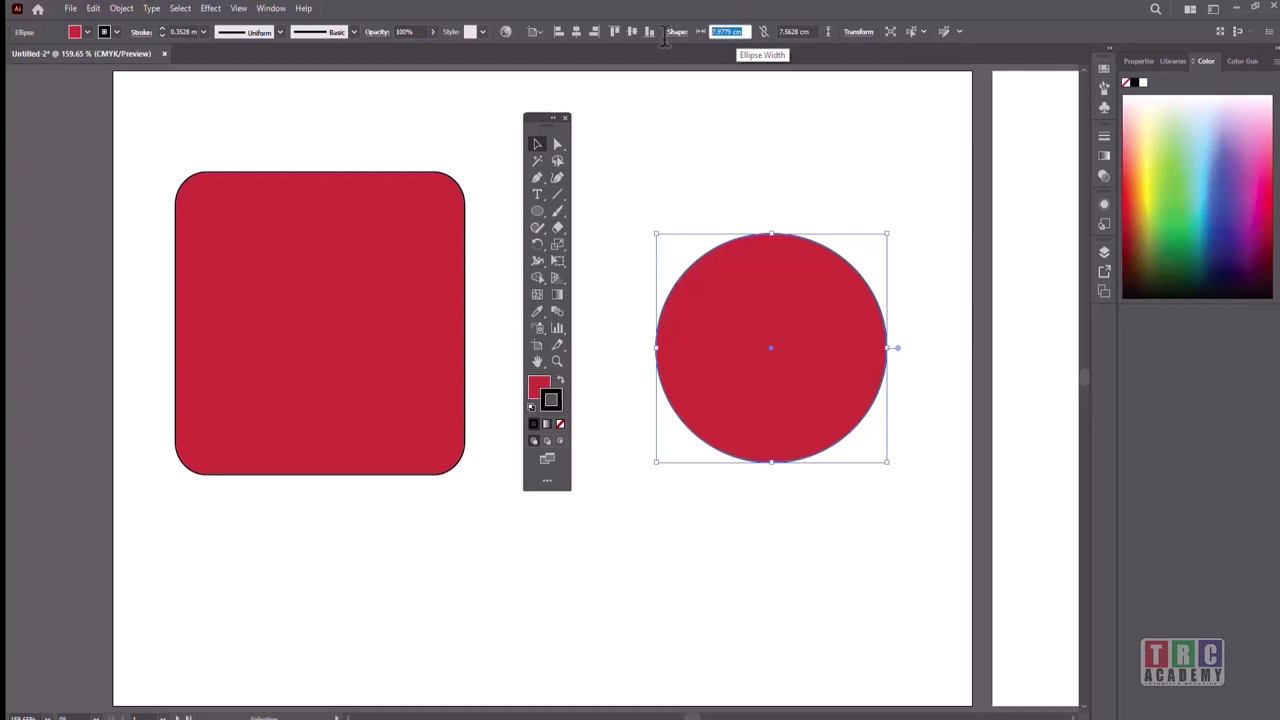
Set the circle's width and height to 5 cm each
{"action": "type", "text": "5"}
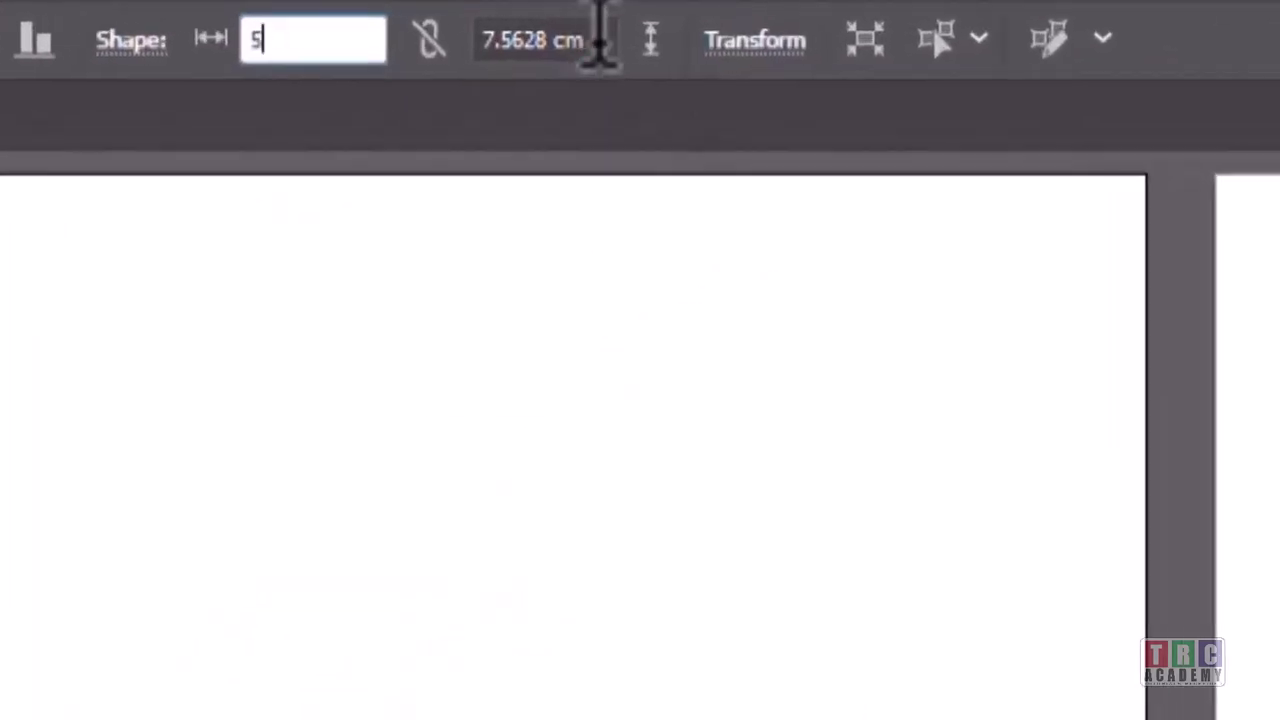
{"action": "key", "text": "Tab"}
{"action": "type", "text": "5"}
{"action": "key", "text": "Return"}
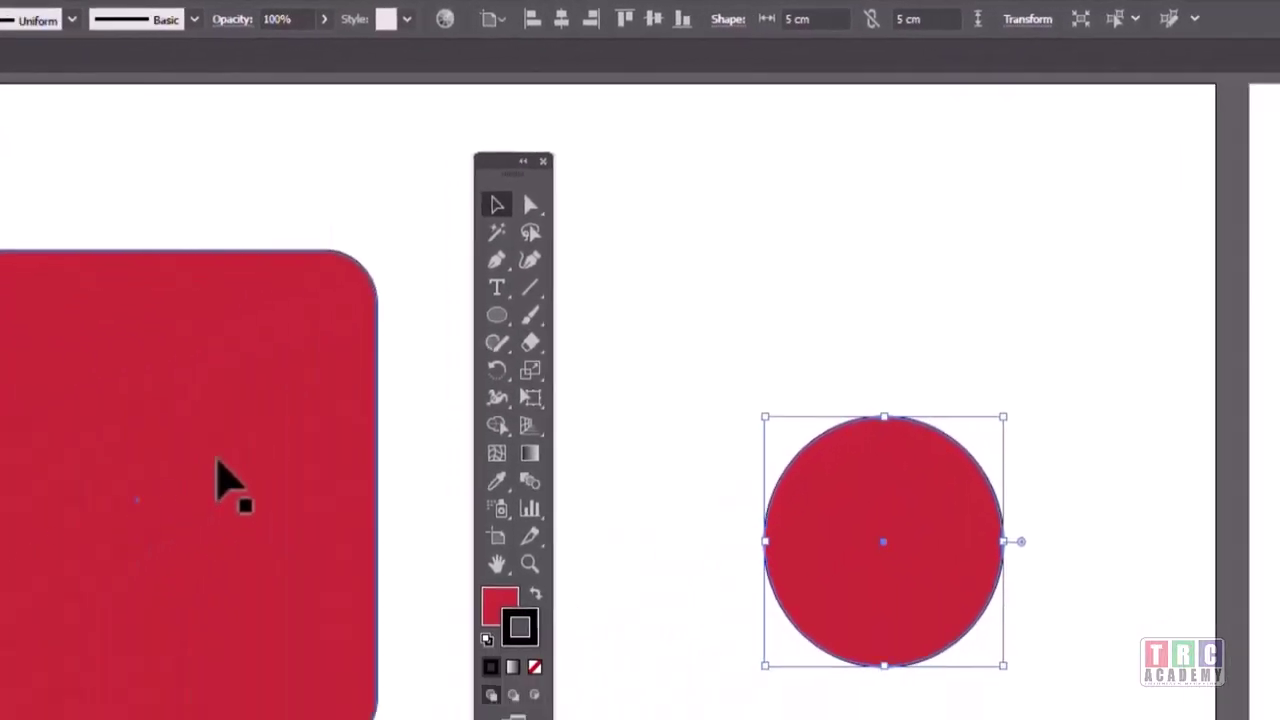
Give the rounded square a 7 mm stroke, switch the stroke to a gradient and return it to solid black
{"action": "left_click", "coordinate": [226, 478]}
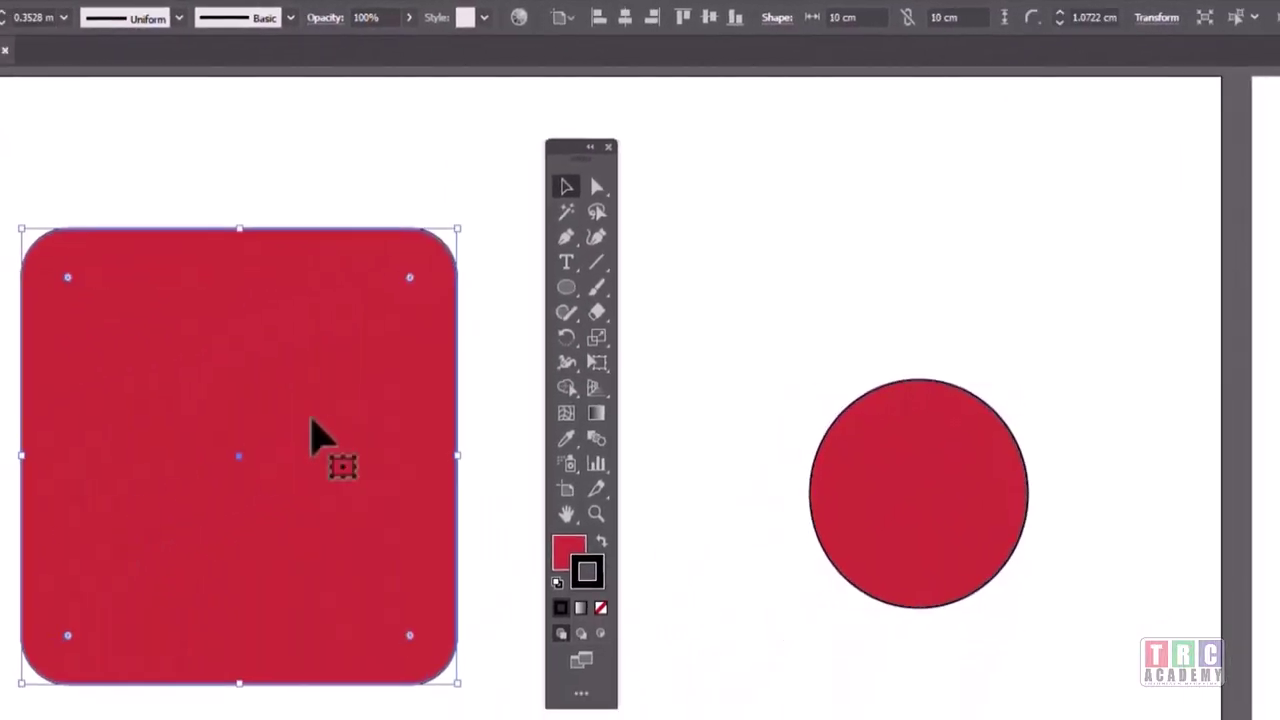
{"action": "left_click", "coordinate": [838, 490]}
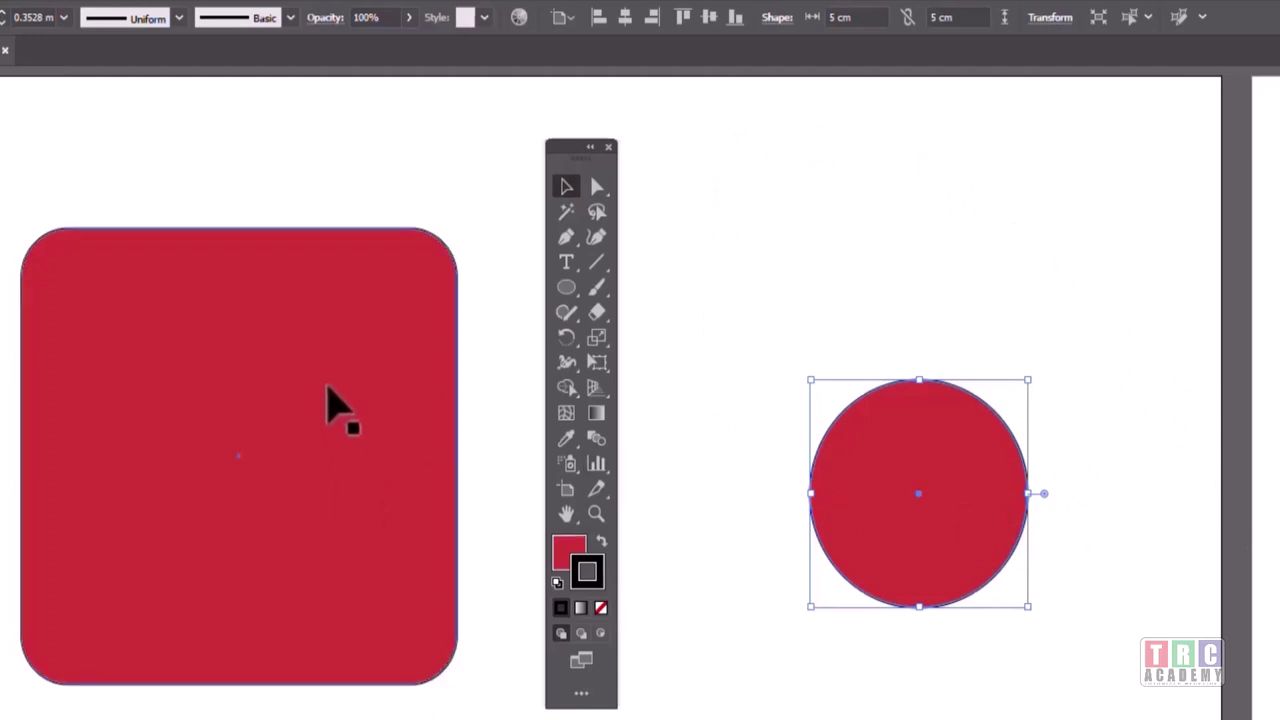
{"action": "left_click", "coordinate": [286, 410]}
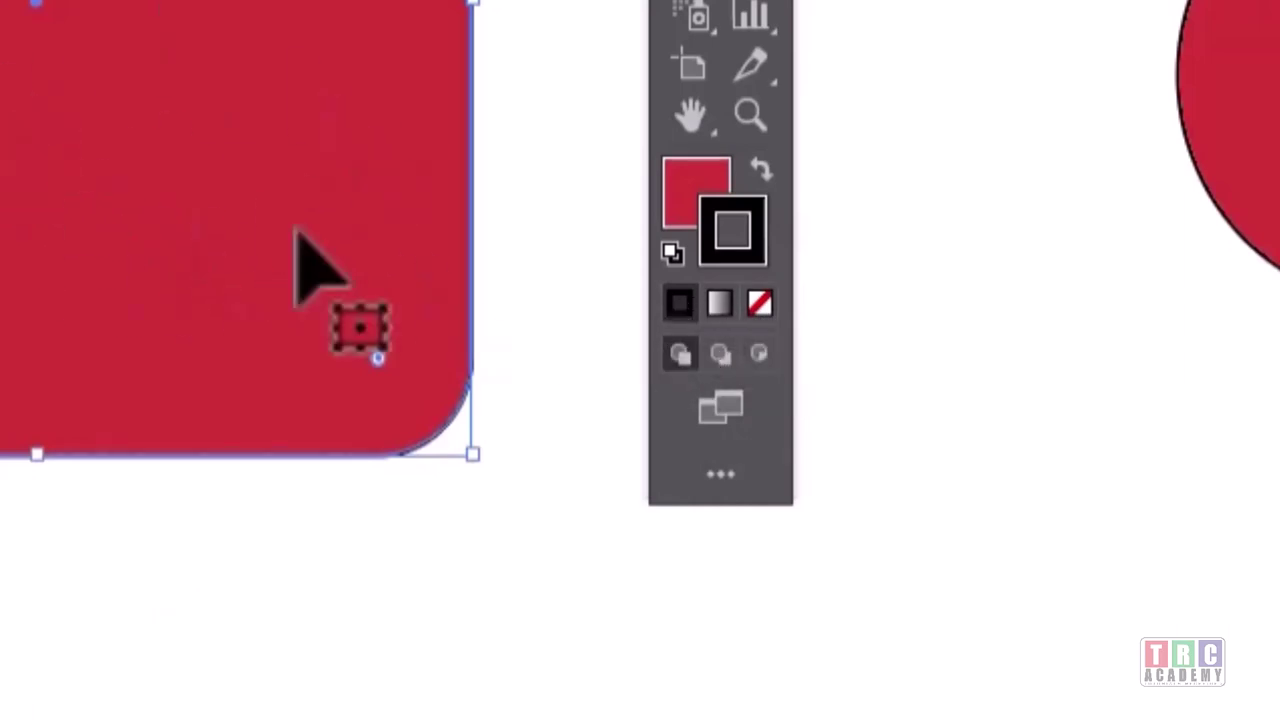
{"action": "left_click", "coordinate": [720, 315]}
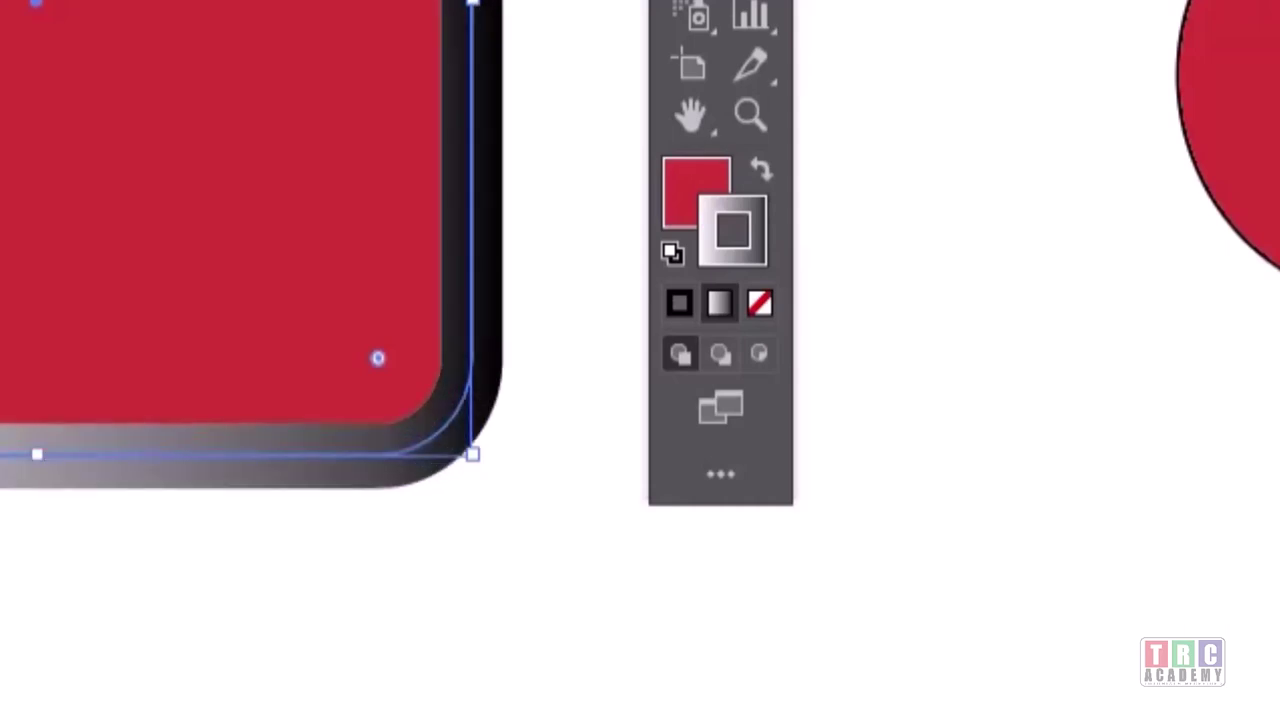
{"action": "left_click", "coordinate": [680, 303]}
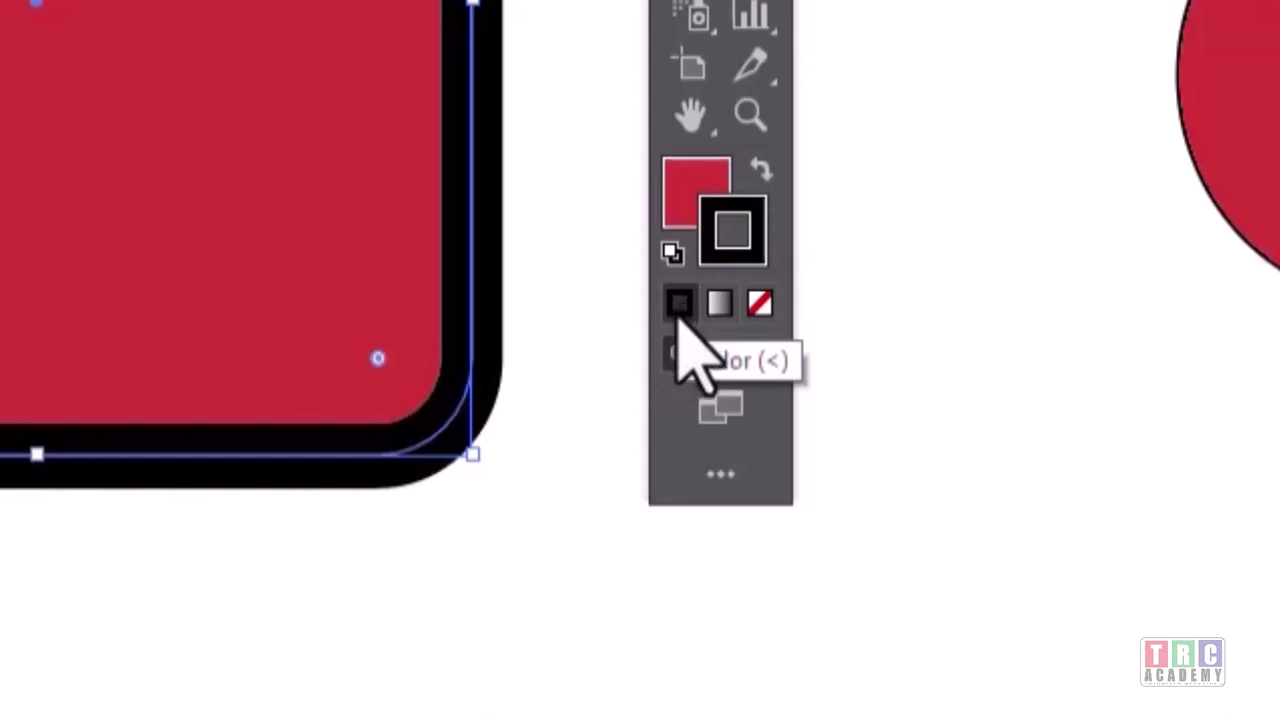
Fill the rounded square with green from the color spectrum, and switch the fill to a white-to-black linear gradient
{"action": "left_click", "coordinate": [686, 186]}
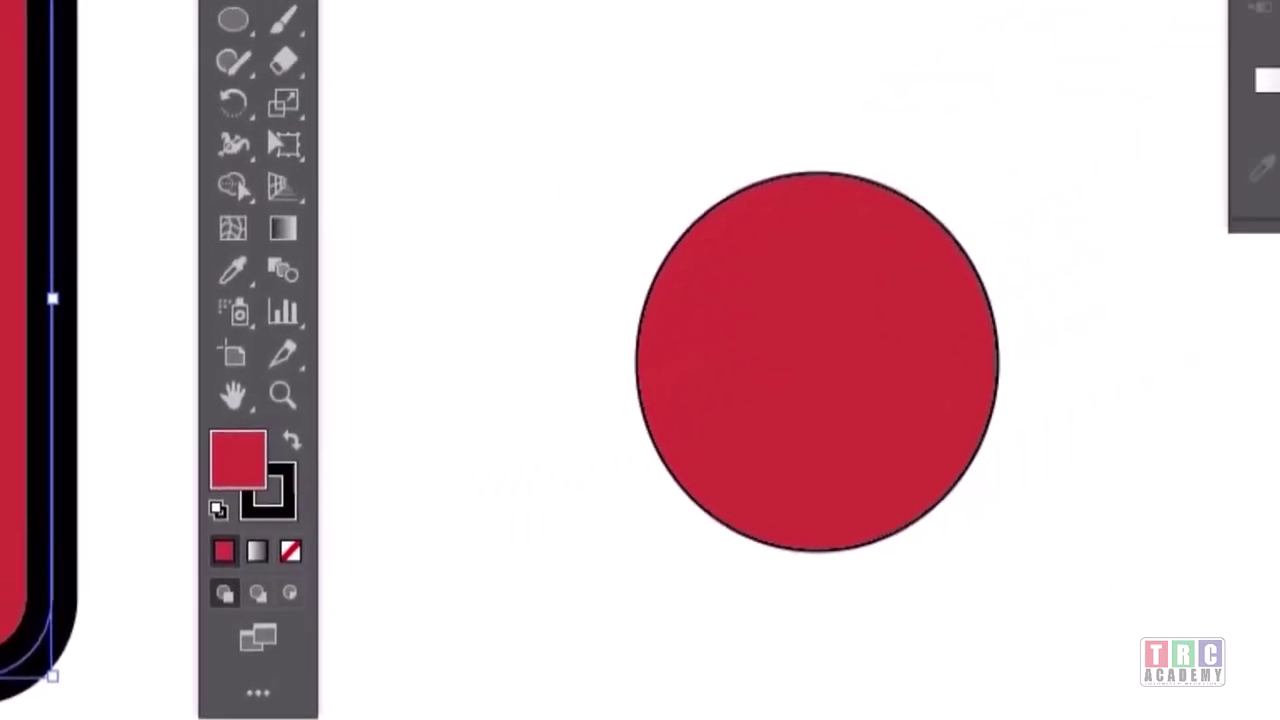
{"action": "left_click", "coordinate": [1020, 34]}
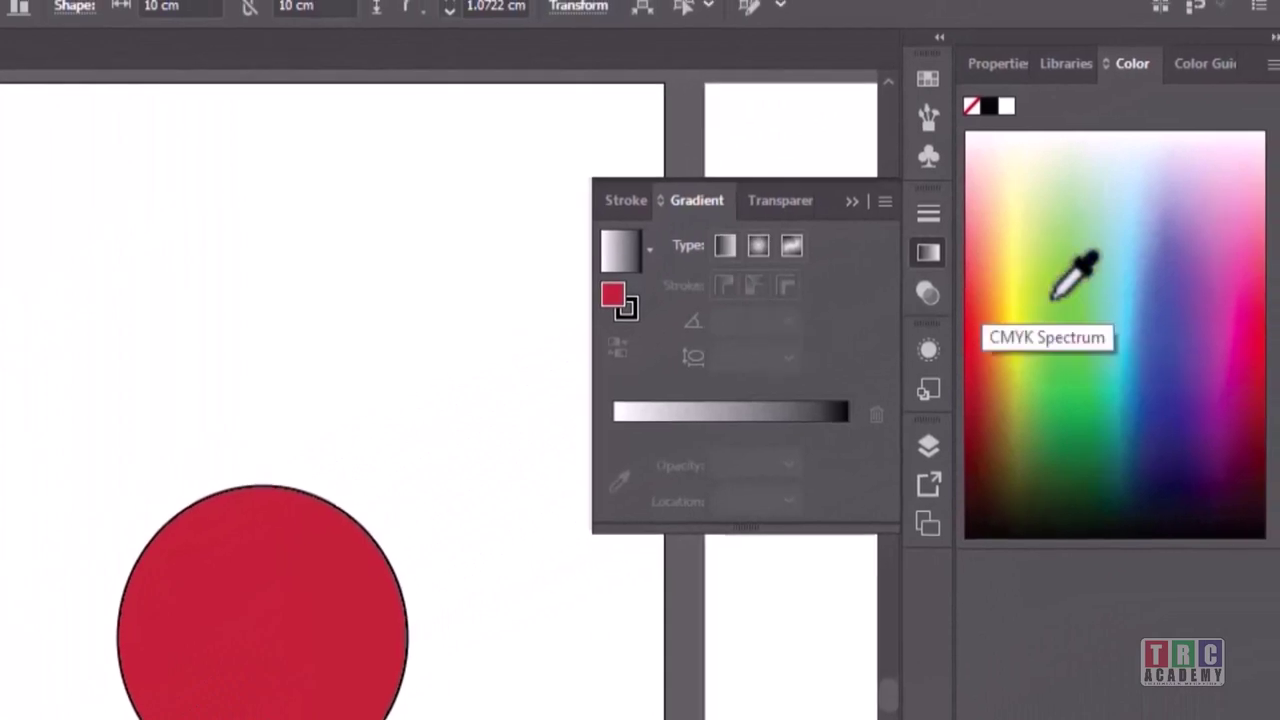
{"action": "left_click", "coordinate": [1062, 325]}
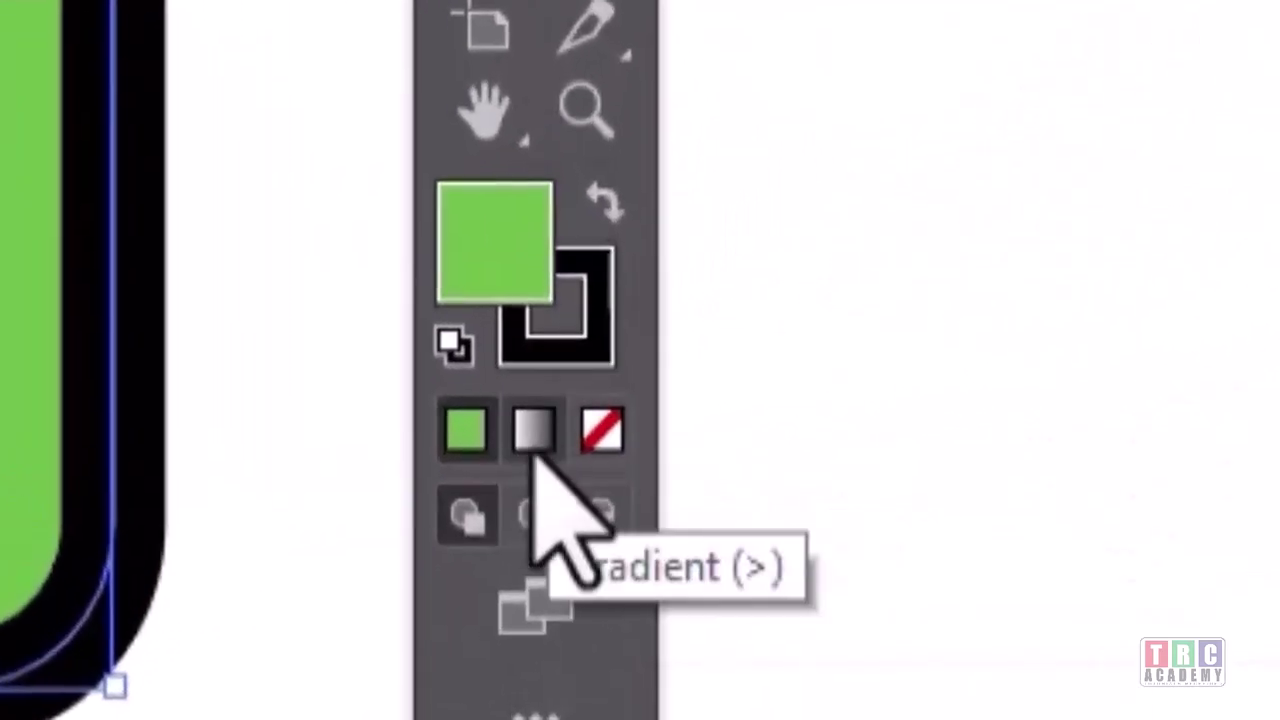
{"action": "left_click", "coordinate": [532, 455]}
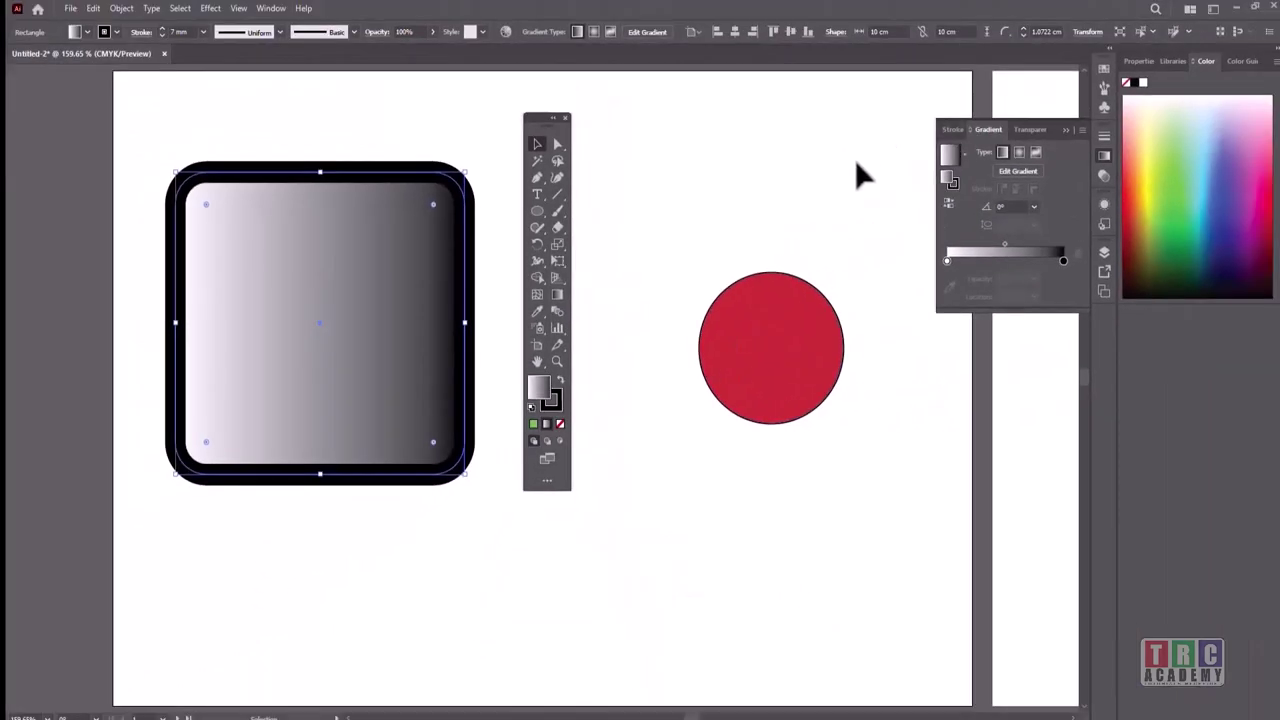
Undock the Gradient, Transparency and Stroke panels as separate floating panels and show the full options of the Stroke panel
{"action": "left_click_drag", "start_coordinate": [990, 128], "coordinate": [652, 117]}
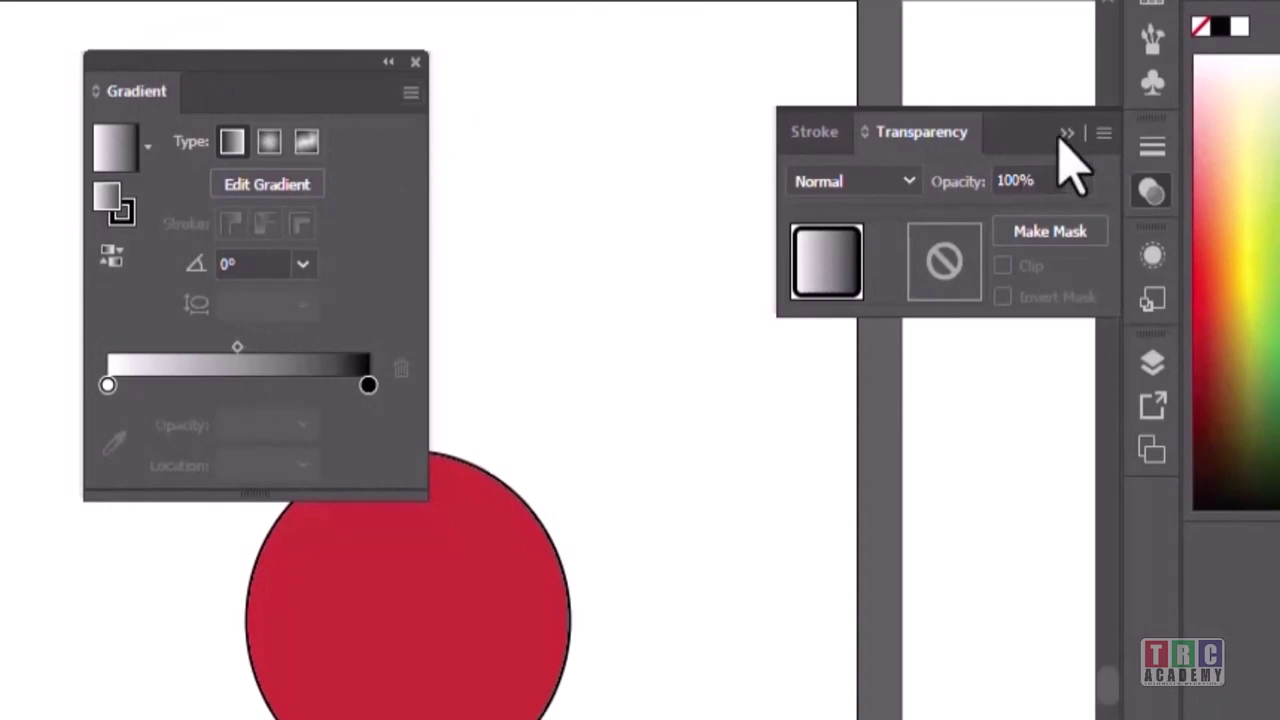
{"action": "mouse_move", "coordinate": [900, 132]}
{"action": "left_mouse_down"}
{"action": "mouse_move", "coordinate": [590, 90]}
{"action": "mouse_move", "coordinate": [553, 43]}
{"action": "left_mouse_up"}
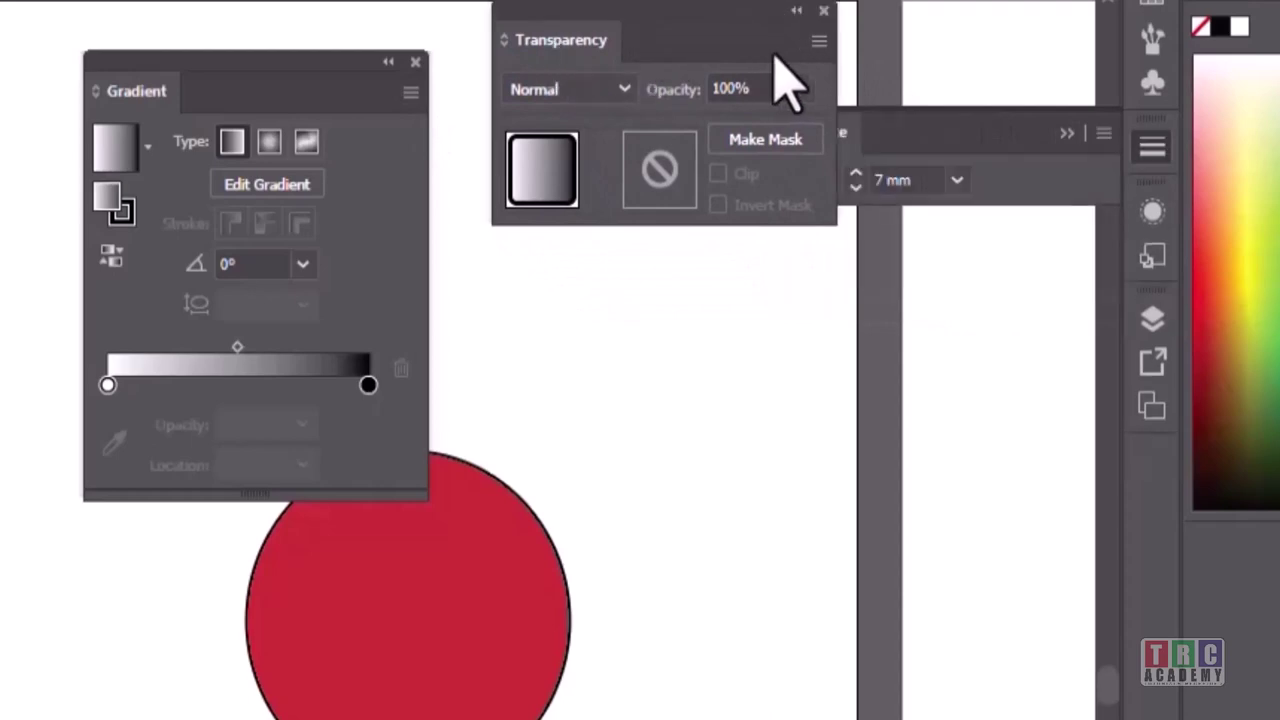
{"action": "mouse_move", "coordinate": [941, 130]}
{"action": "left_mouse_down"}
{"action": "mouse_move", "coordinate": [931, 151]}
{"action": "mouse_move", "coordinate": [663, 343]}
{"action": "mouse_move", "coordinate": [689, 320]}
{"action": "left_mouse_up"}
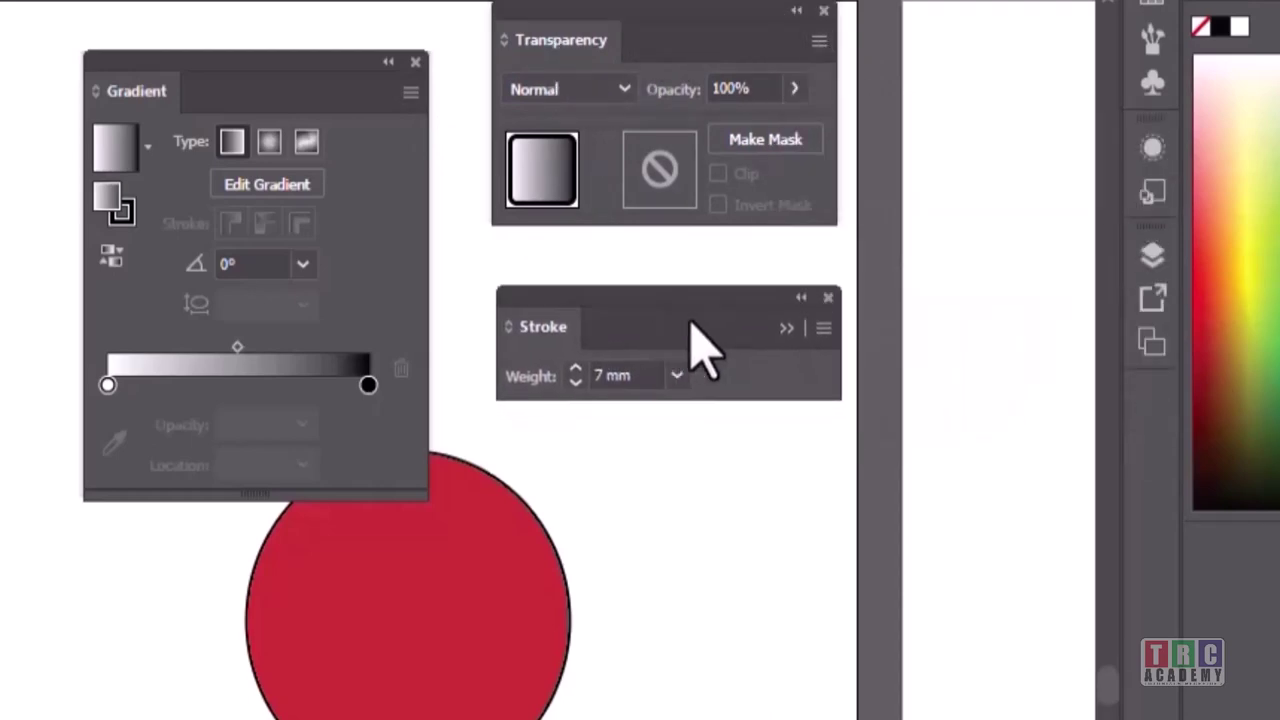
{"action": "left_click", "coordinate": [823, 330]}
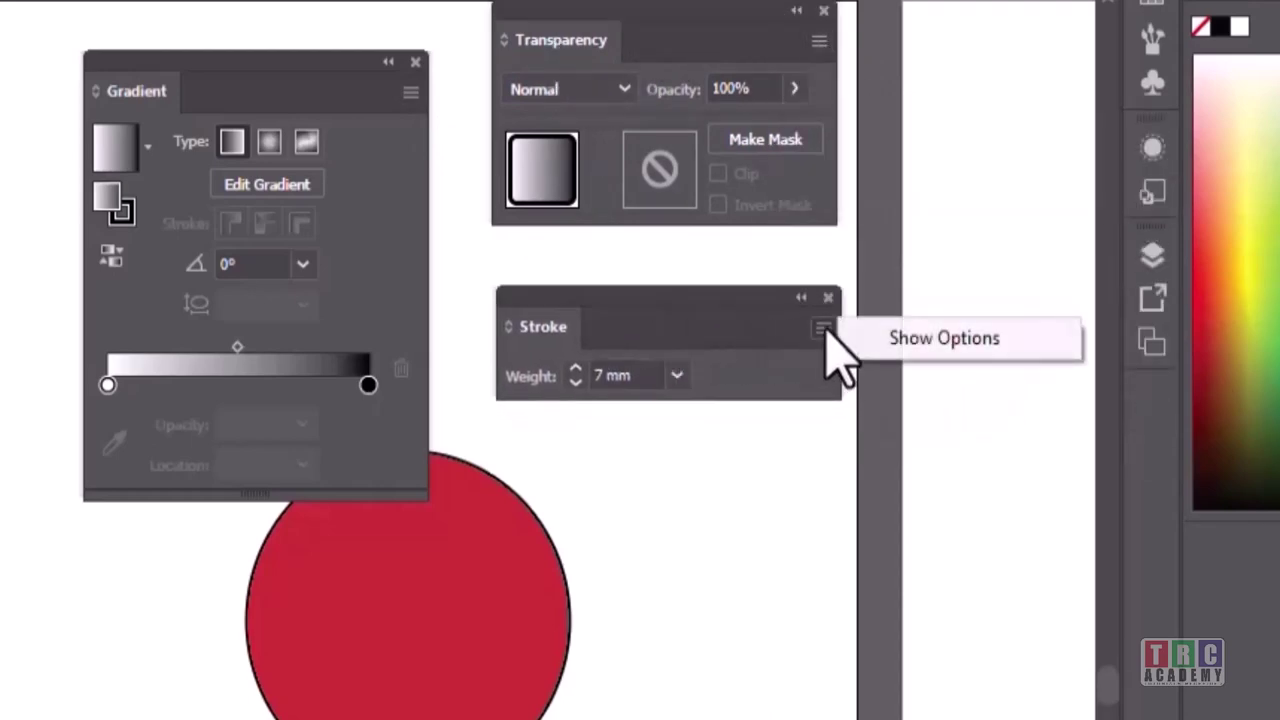
{"action": "left_click", "coordinate": [913, 345]}
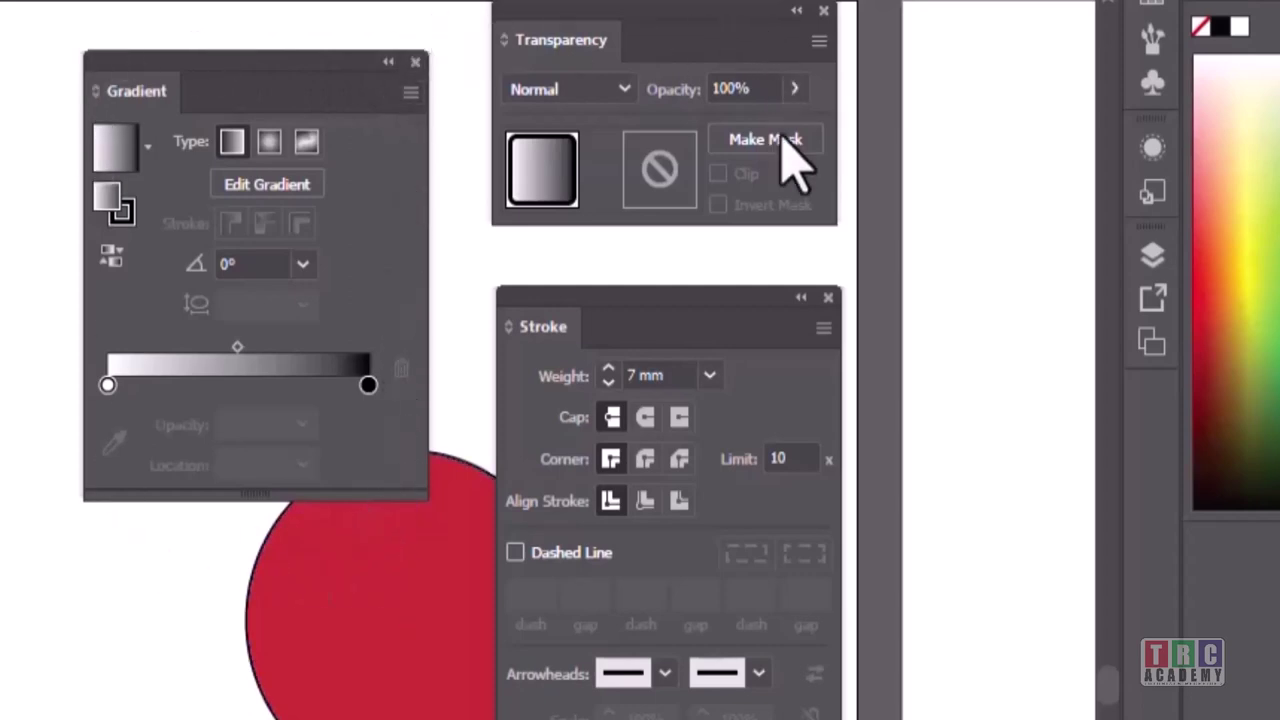
Switch the gradient's black end stop to RGB color mode and color it green from the spectrum
{"action": "left_click", "coordinate": [412, 94]}
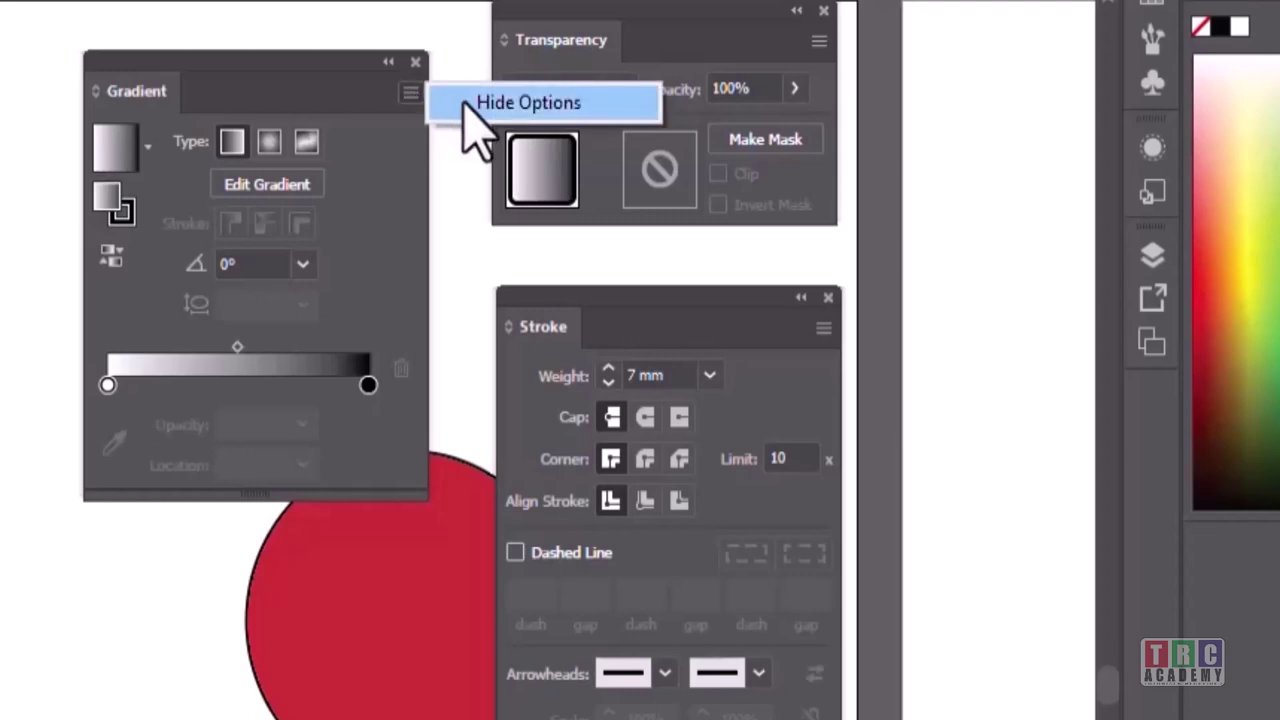
{"action": "left_click", "coordinate": [286, 82]}
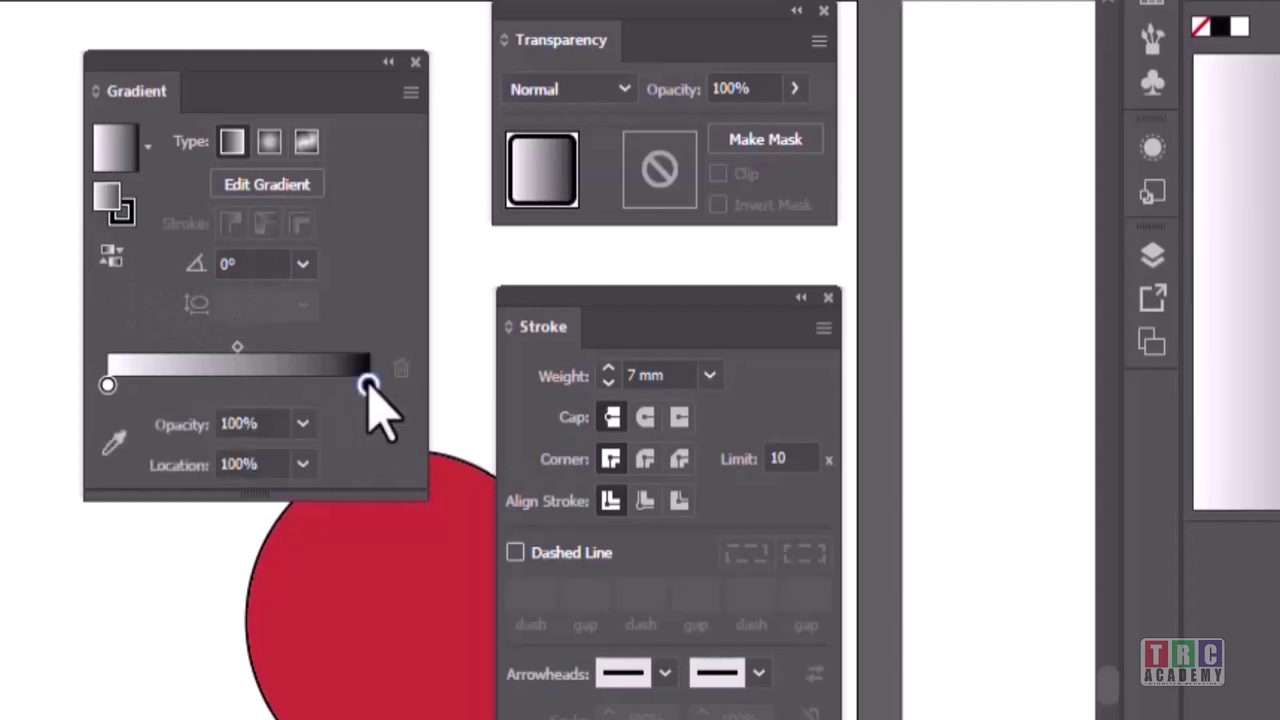
{"action": "double_click", "coordinate": [368, 386]}
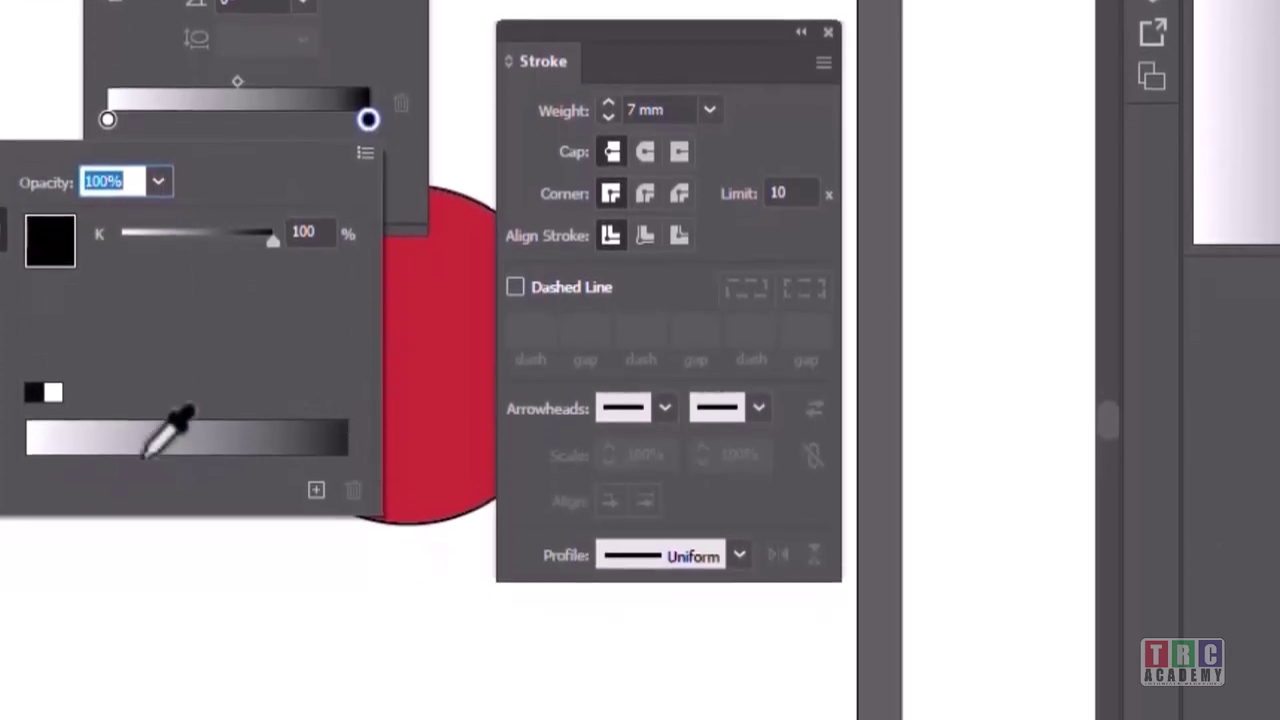
{"action": "left_click", "coordinate": [2, 268]}
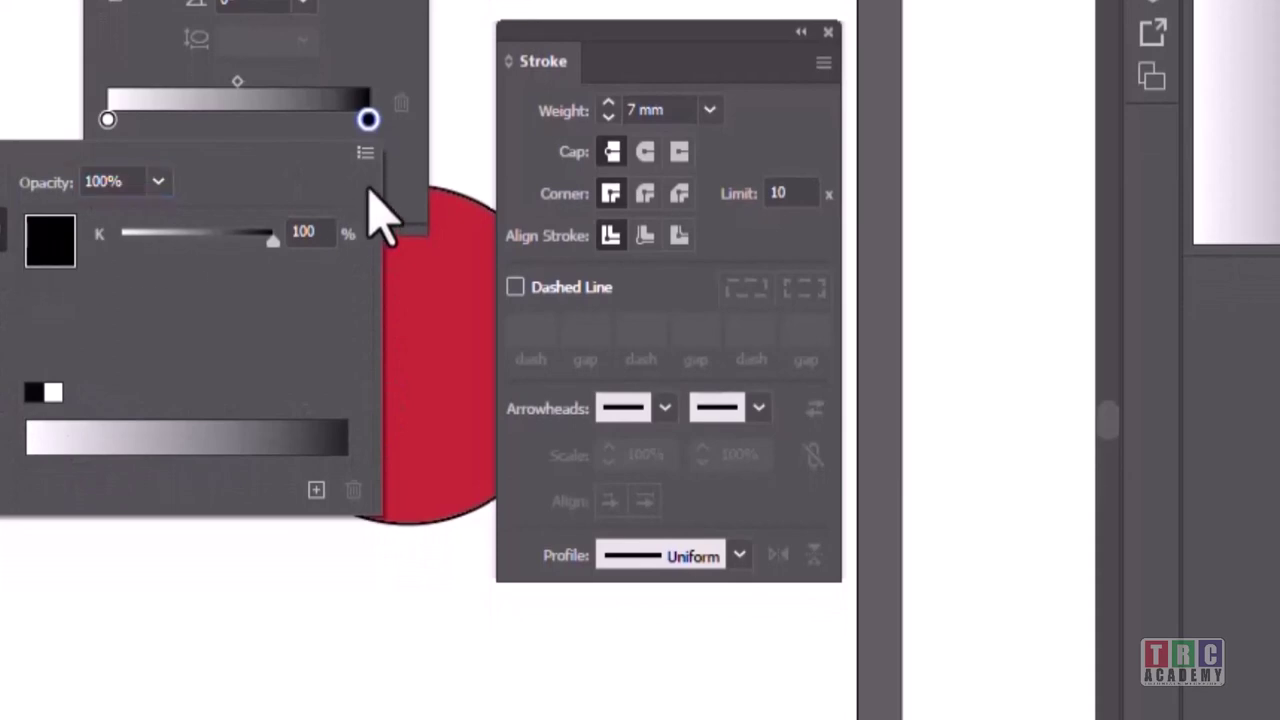
{"action": "left_click", "coordinate": [366, 153]}
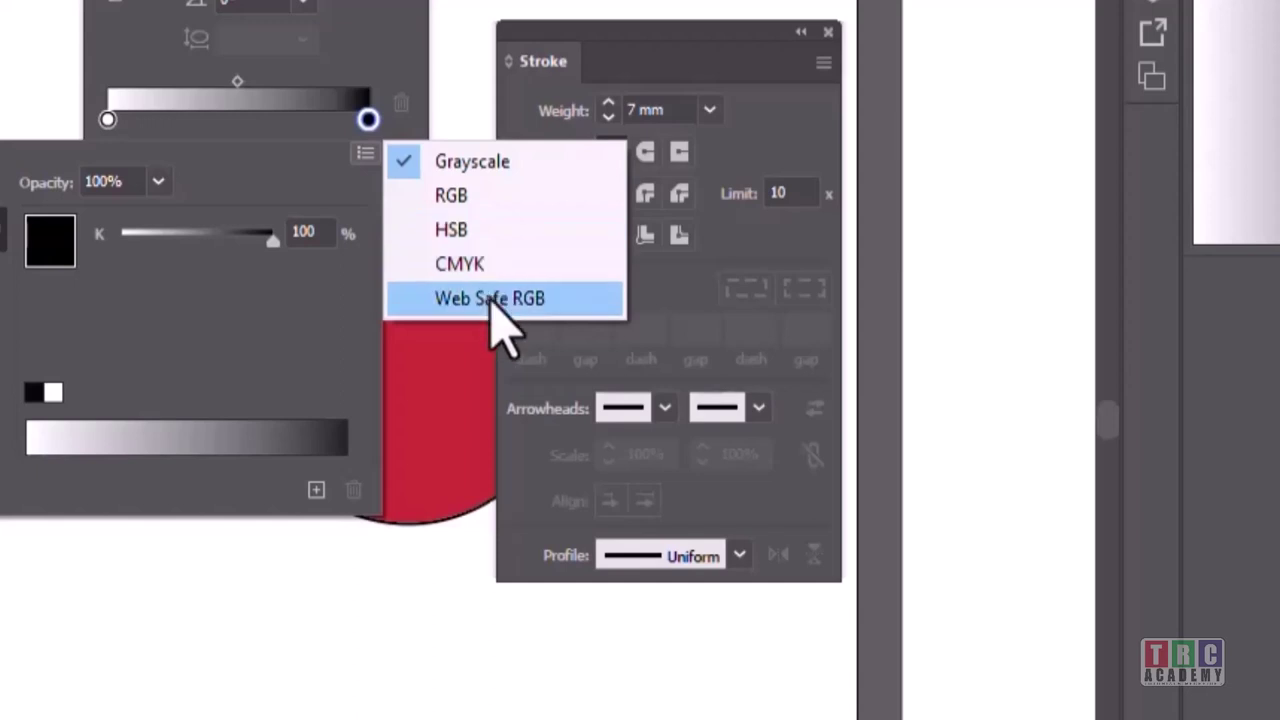
{"action": "left_click", "coordinate": [477, 209]}
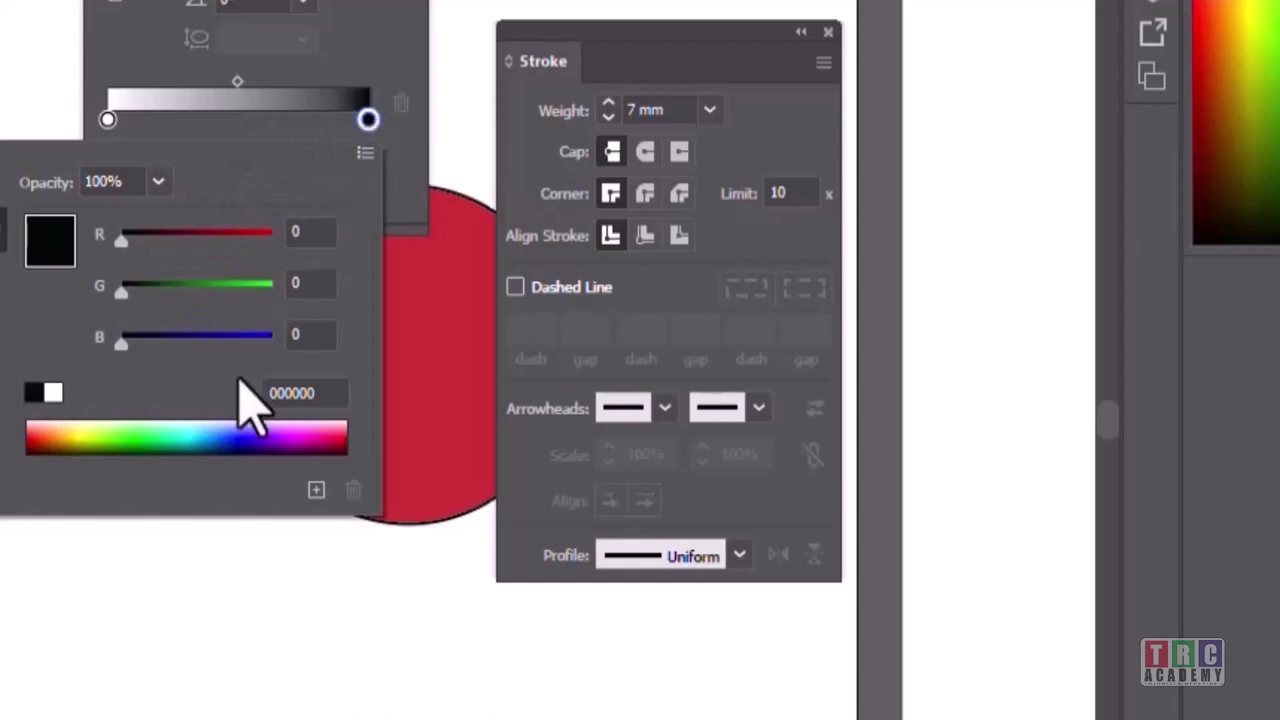
{"action": "left_click", "coordinate": [141, 433]}
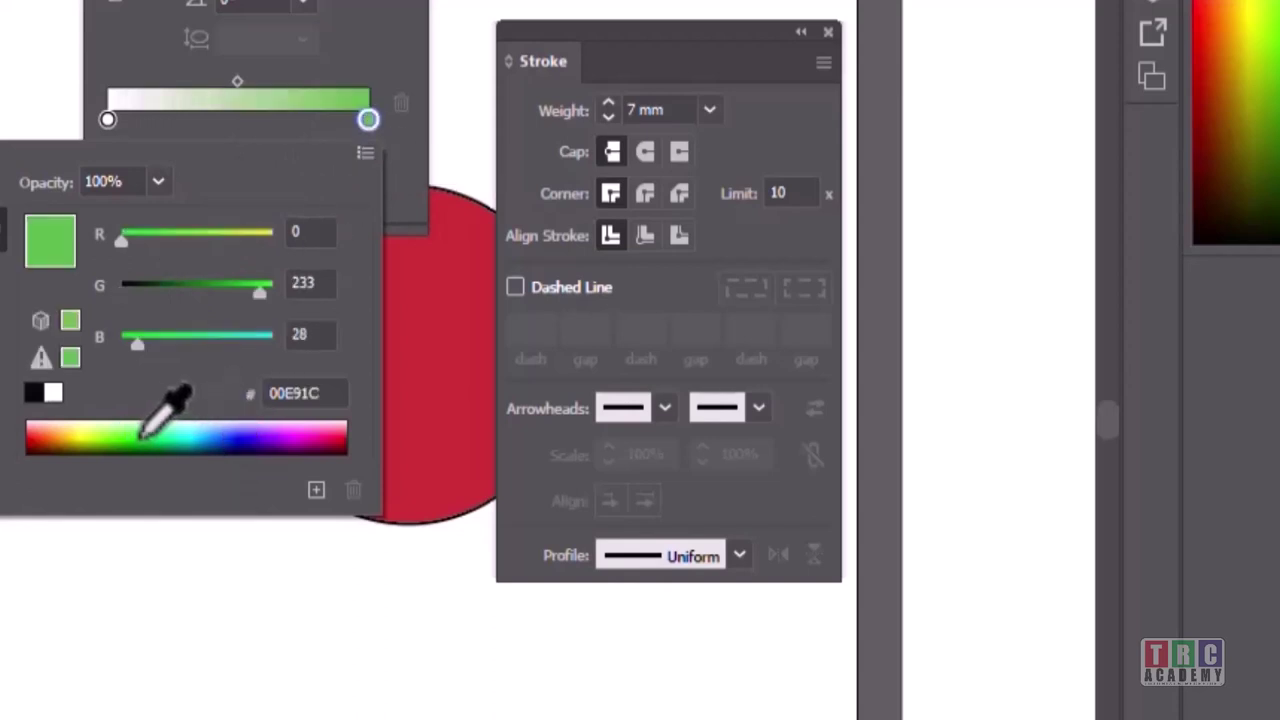
Add two stops between the gradient's white and green ends, coloring the first dark blue and the second magenta
{"action": "left_click", "coordinate": [175, 120]}
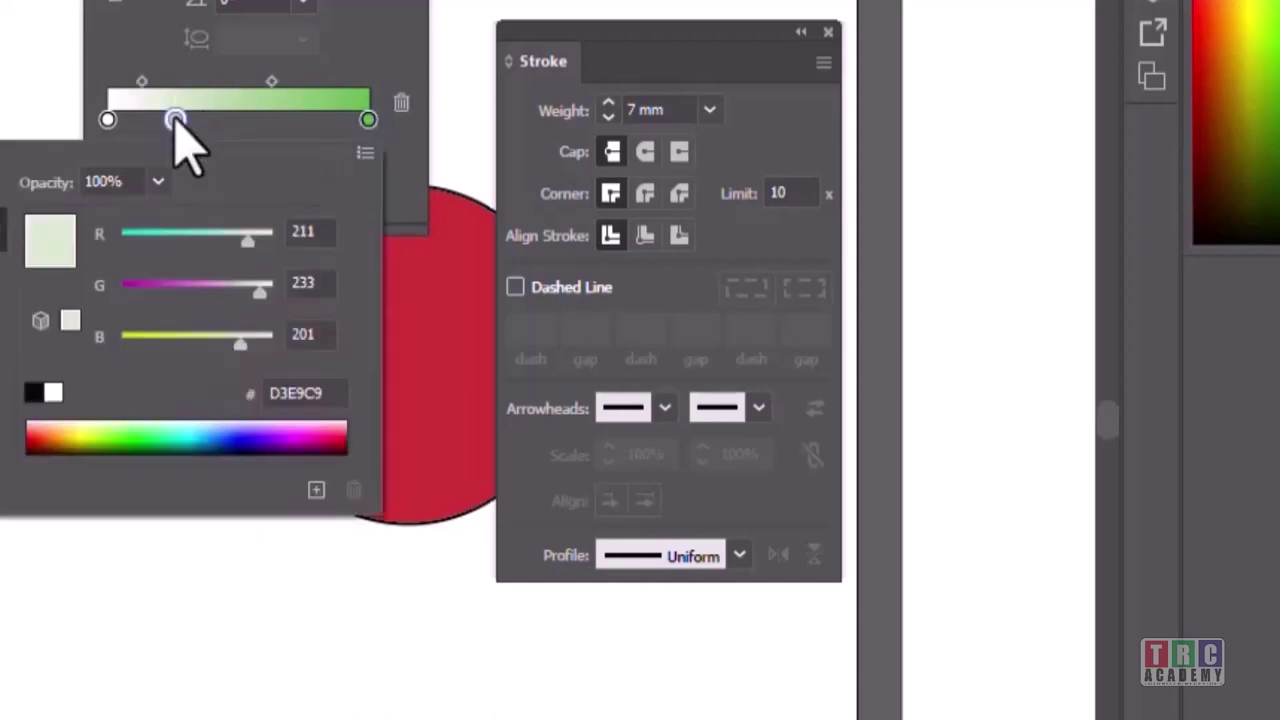
{"action": "left_click", "coordinate": [248, 433]}
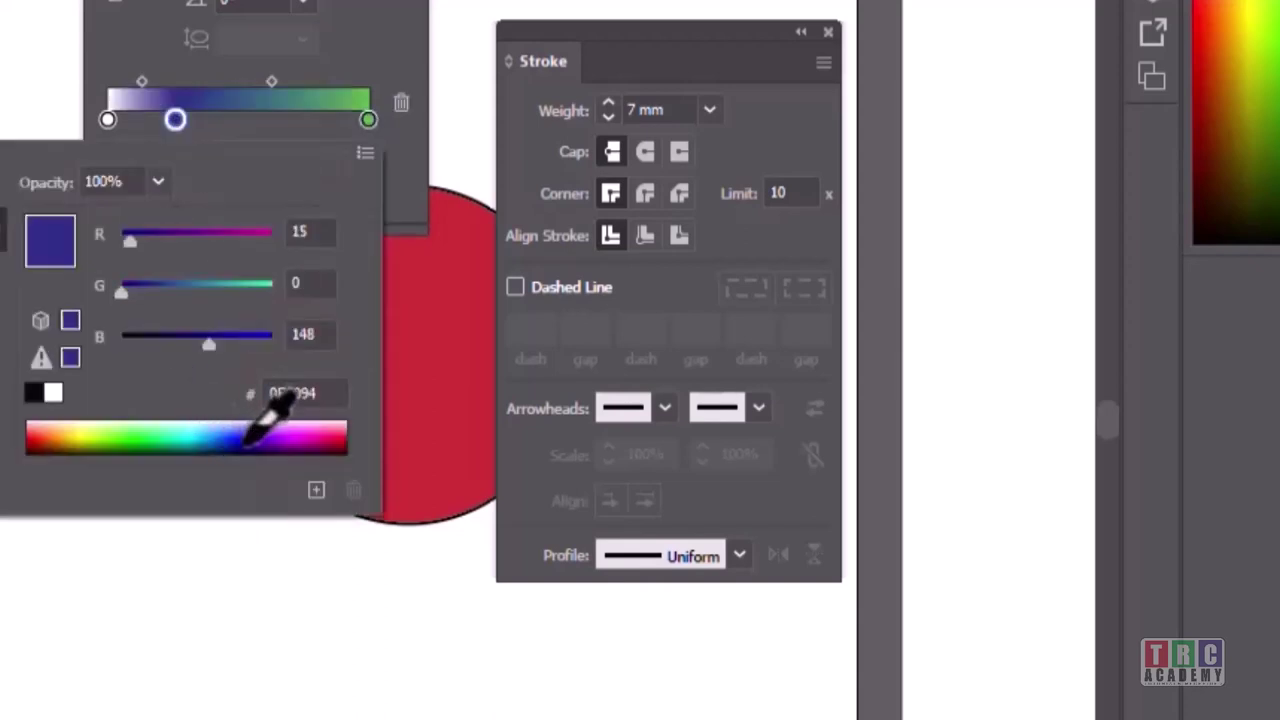
{"action": "left_click", "coordinate": [258, 120]}
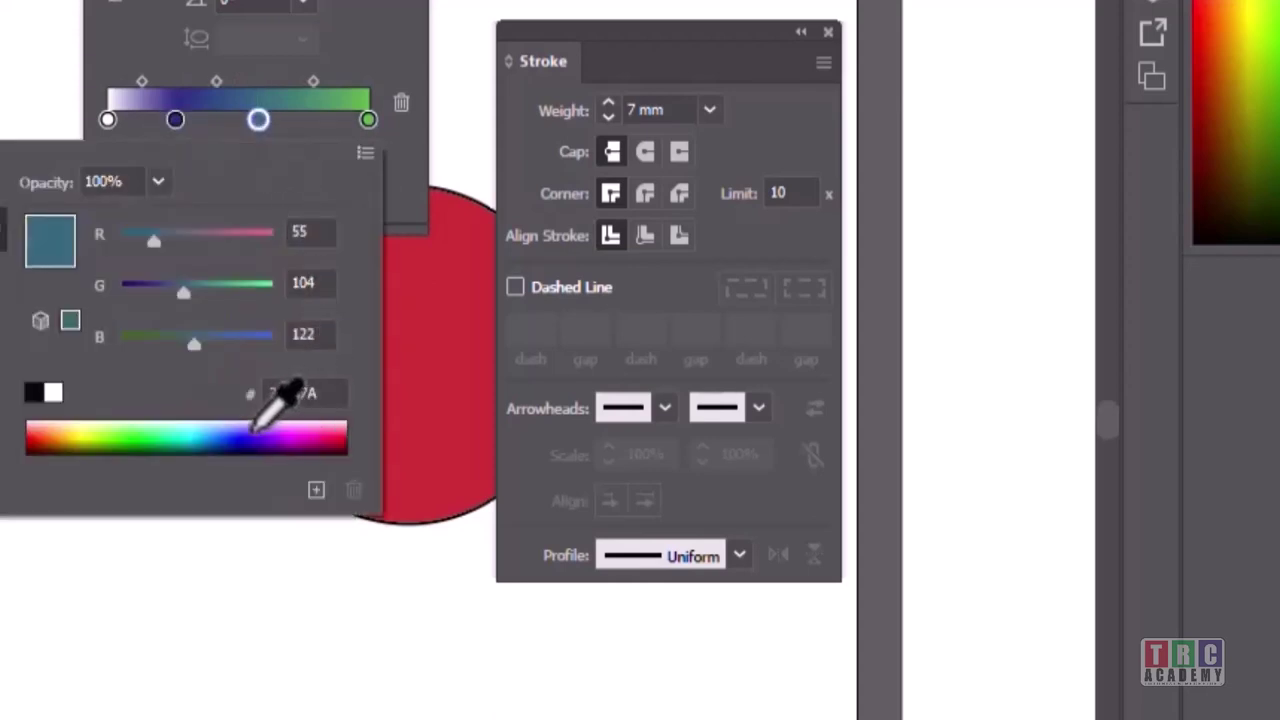
{"action": "left_click", "coordinate": [308, 435]}
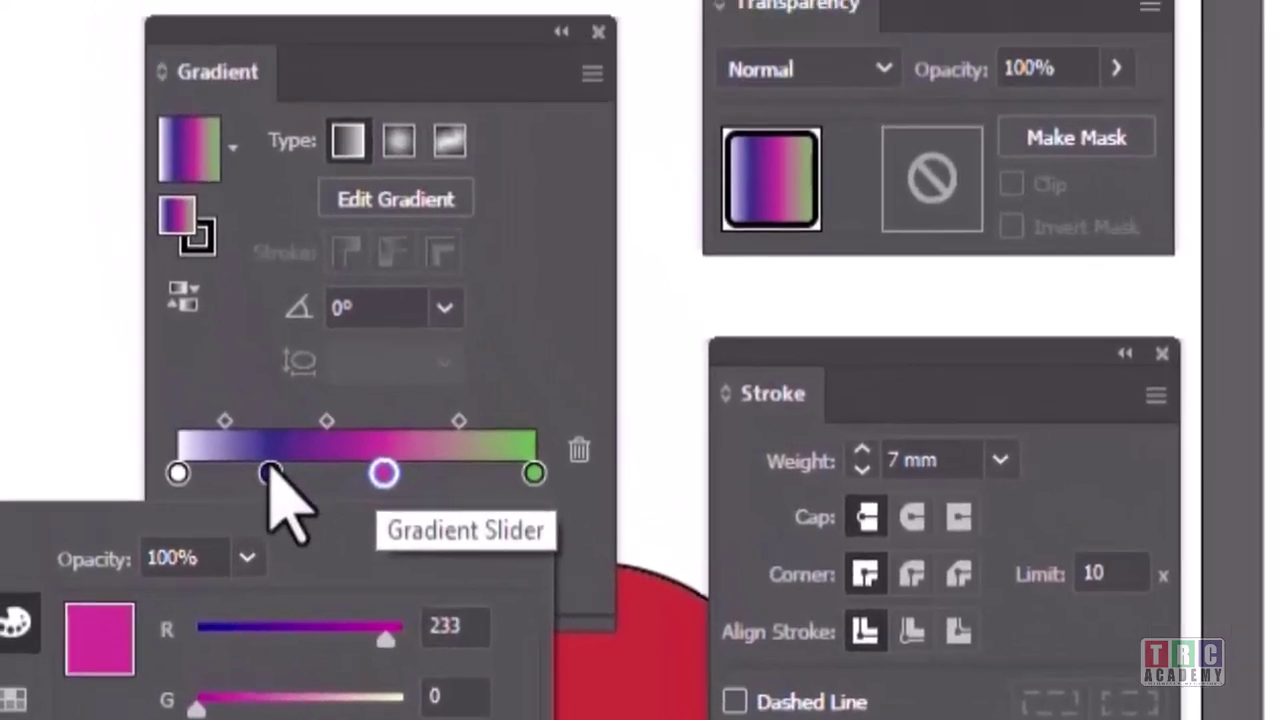
{"action": "key", "text": "Escape"}
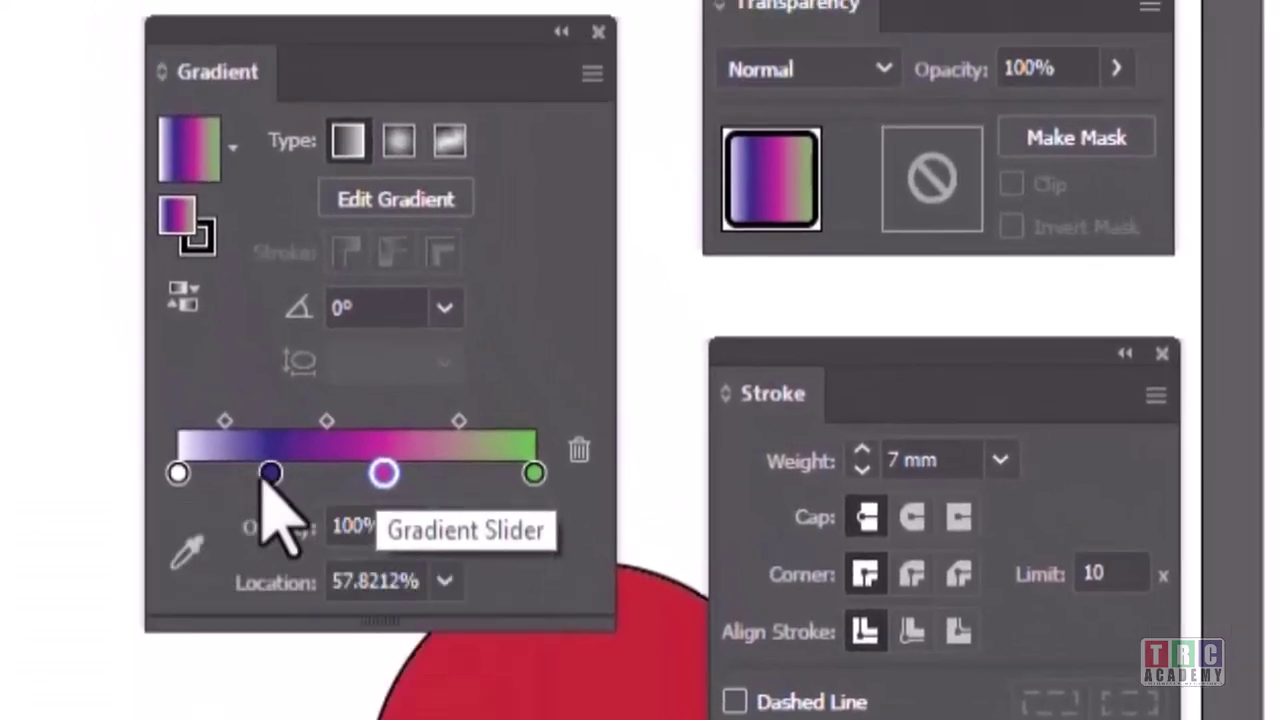
Move the blue and magenta stops outward along the gradient and set the midpoint between them to a 50% location
{"action": "mouse_move", "coordinate": [270, 473]}
{"action": "left_mouse_down"}
{"action": "mouse_move", "coordinate": [237, 474]}
{"action": "mouse_move", "coordinate": [261, 474]}
{"action": "left_mouse_up"}
{"action": "left_click_drag", "start_coordinate": [457, 422], "coordinate": [508, 424]}
{"action": "left_click_drag", "start_coordinate": [384, 472], "coordinate": [454, 472]}
{"action": "left_click_drag", "start_coordinate": [355, 421], "coordinate": [337, 422]}
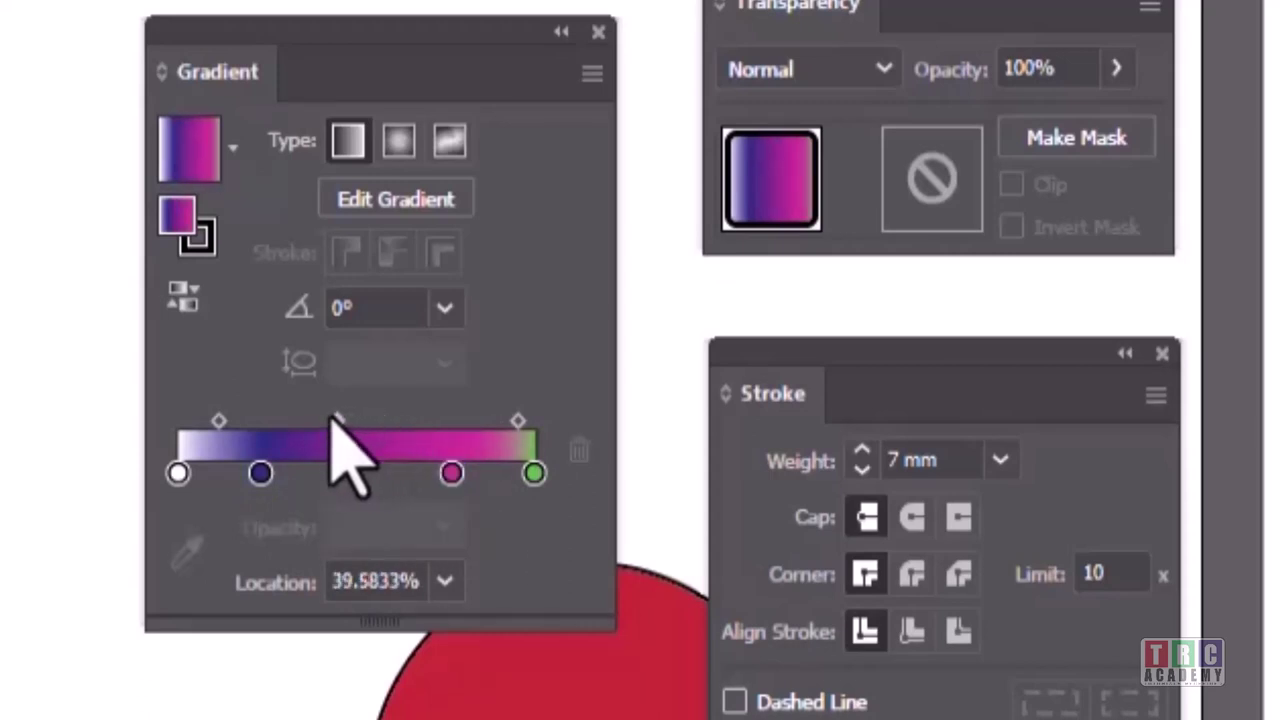
{"action": "left_click", "coordinate": [445, 580]}
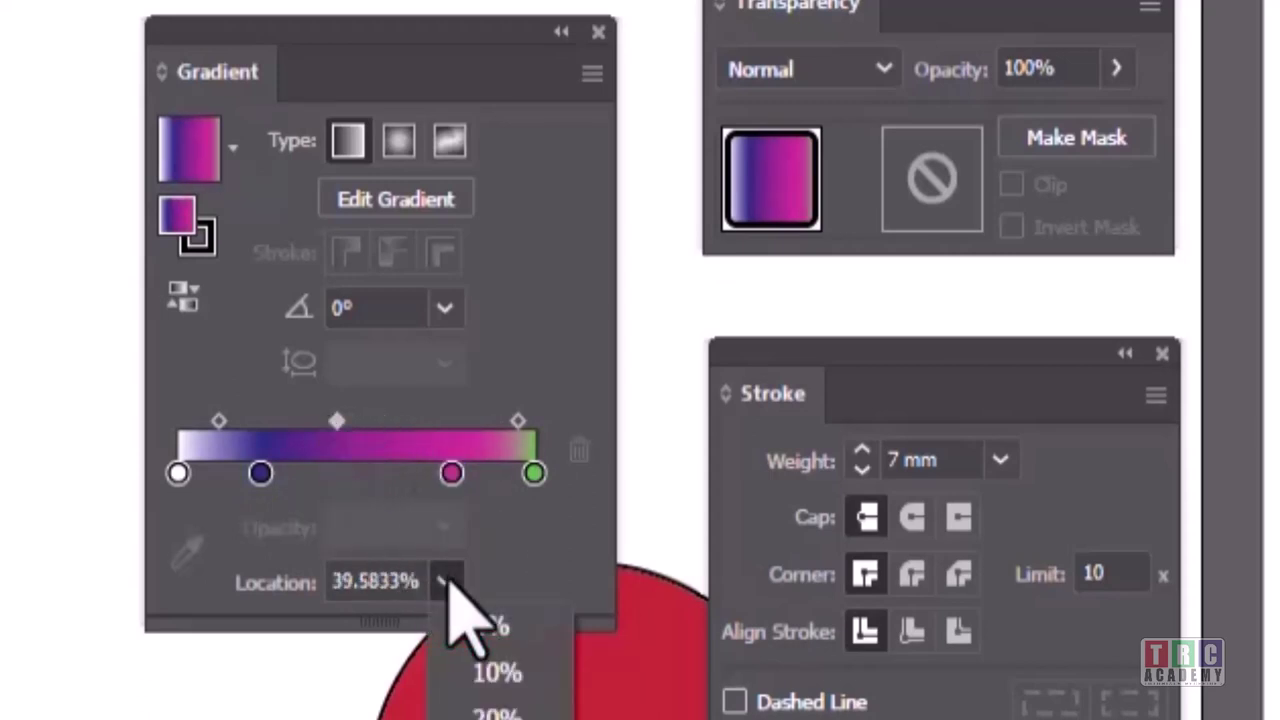
{"action": "left_click", "coordinate": [490, 719]}
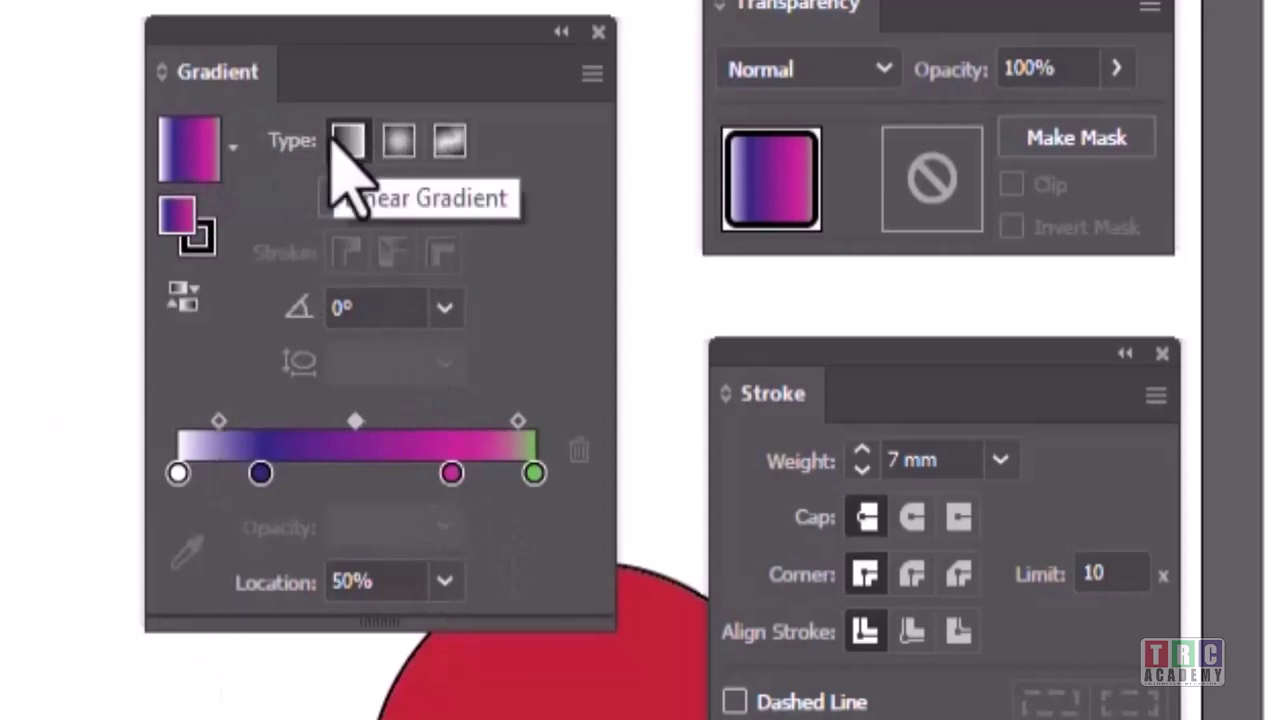
Change the fill to a radial gradient, spreading the blue stop to 0% and the magenta stop to 100% with the midpoint near the center
{"action": "left_click", "coordinate": [400, 143]}
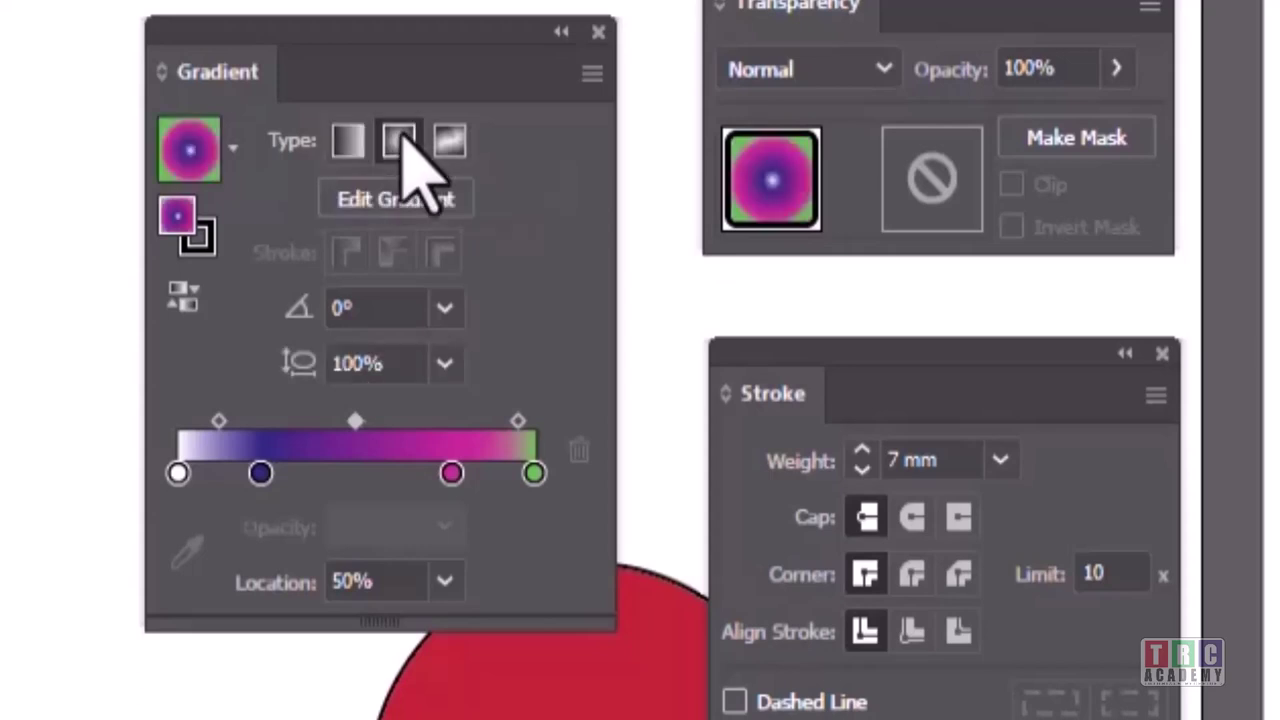
{"action": "left_click", "coordinate": [262, 474]}
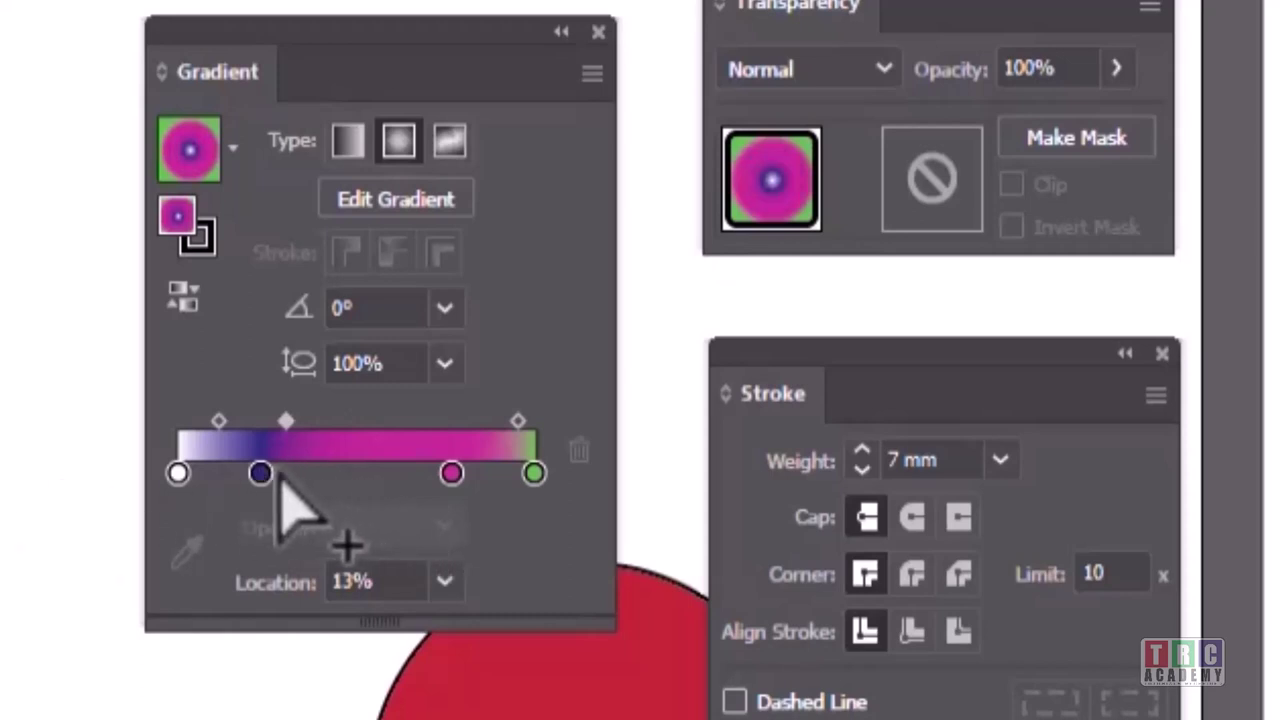
{"action": "left_click_drag", "start_coordinate": [258, 472], "coordinate": [71, 514]}
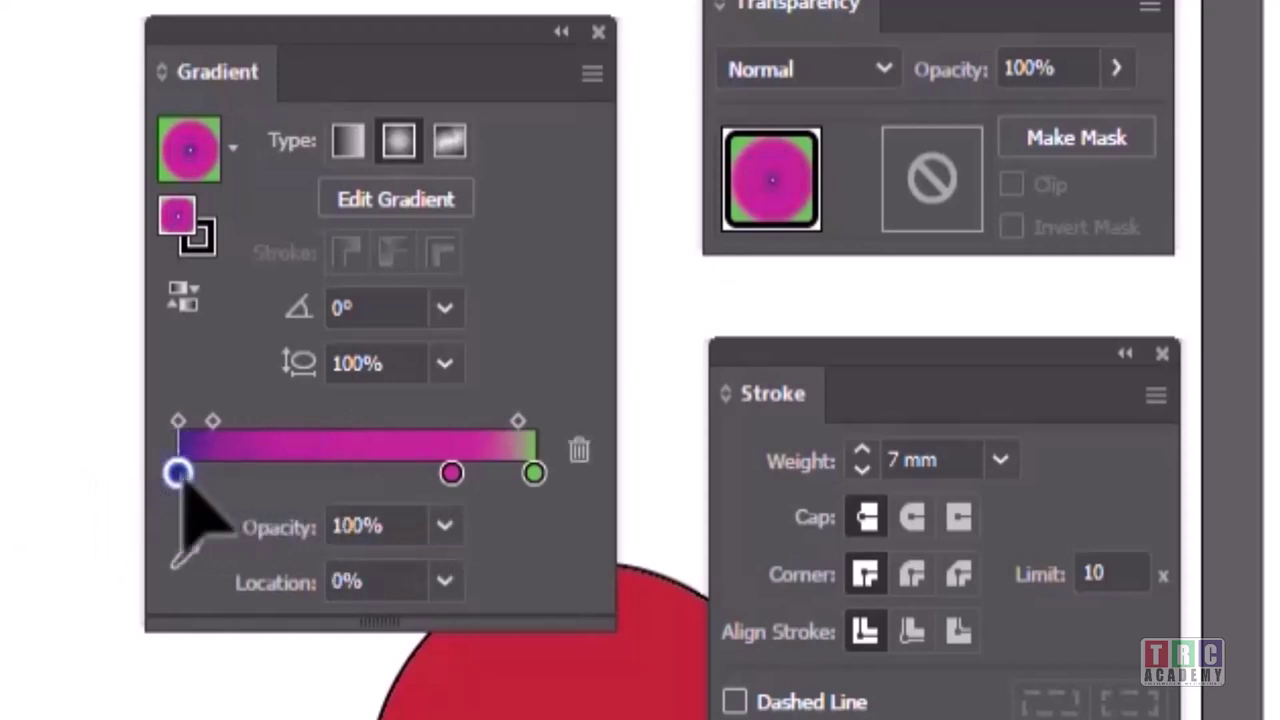
{"action": "left_click_drag", "start_coordinate": [450, 474], "coordinate": [534, 472]}
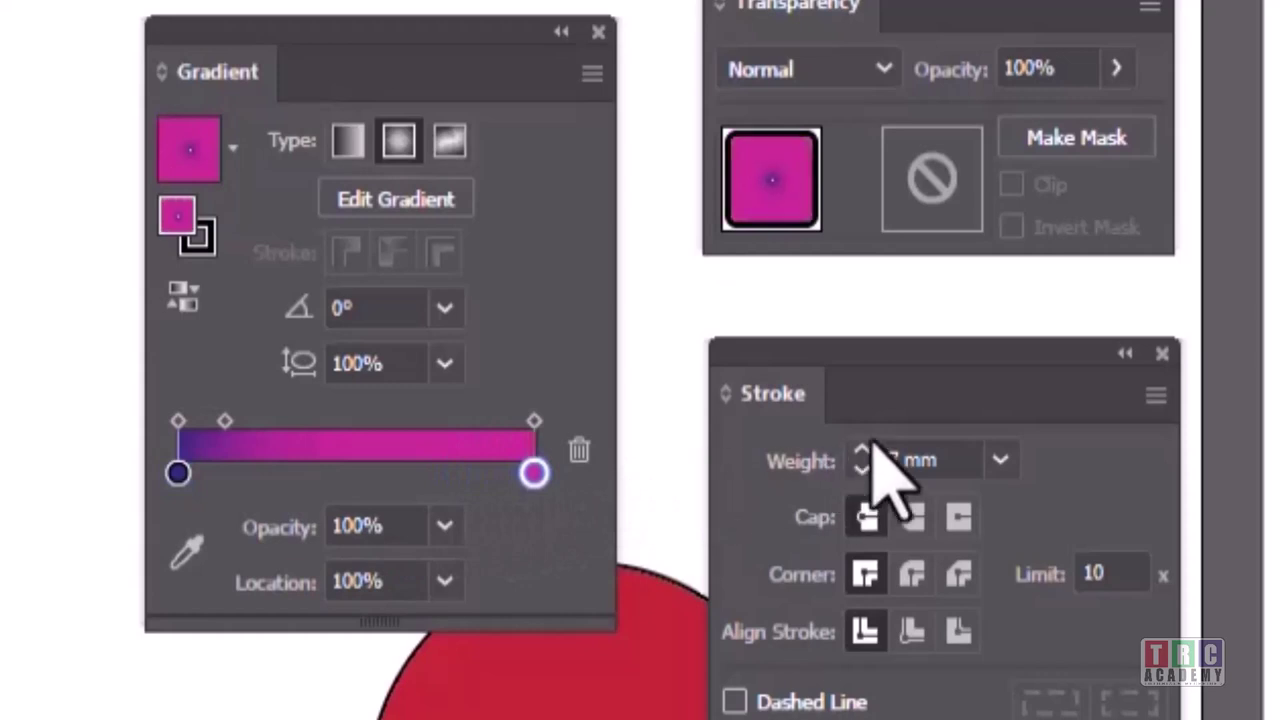
{"action": "left_click_drag", "start_coordinate": [226, 421], "coordinate": [294, 421]}
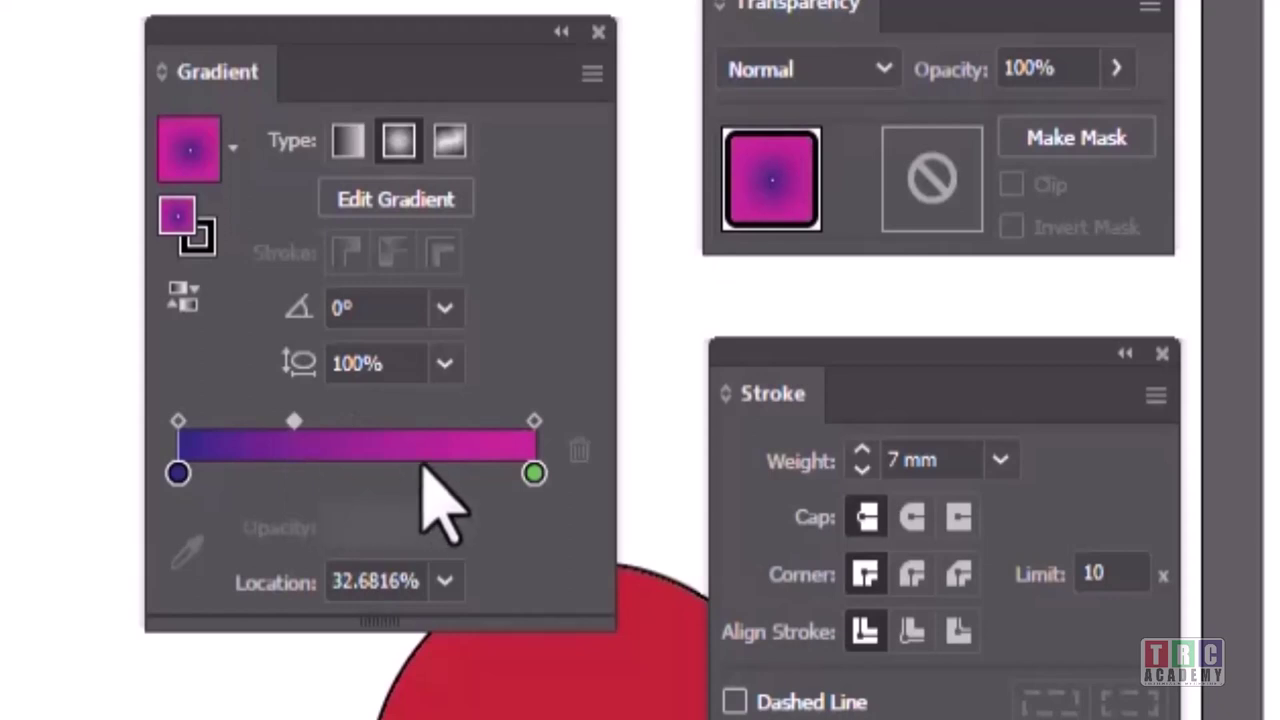
{"action": "left_click_drag", "start_coordinate": [294, 421], "coordinate": [354, 421]}
Delete the blue stop from the radial gradient and add a pink stop near the middle of the slider
{"action": "left_click_drag", "start_coordinate": [177, 472], "coordinate": [306, 472]}
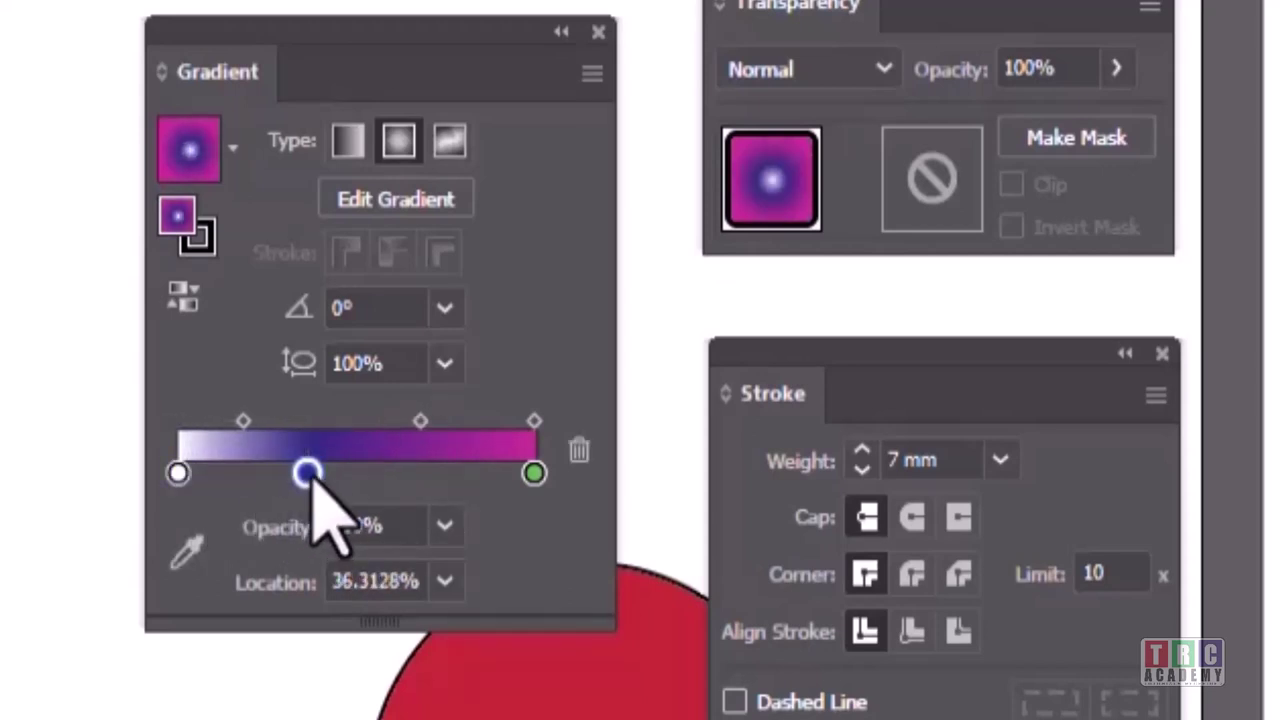
{"action": "left_click", "coordinate": [581, 455]}
{"action": "double_click", "coordinate": [366, 472]}
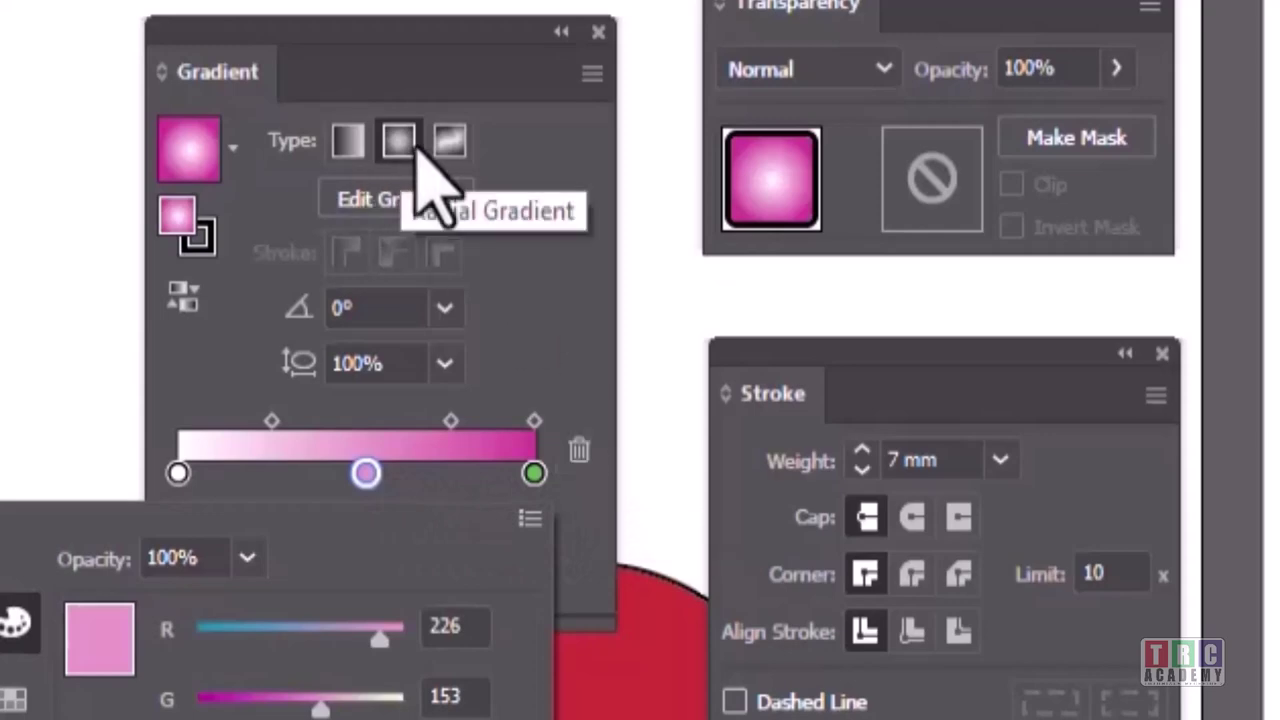
Switch the rounded square's fill to a freeform gradient and reposition its red and white color points inside the shape
{"action": "left_click", "coordinate": [449, 142]}
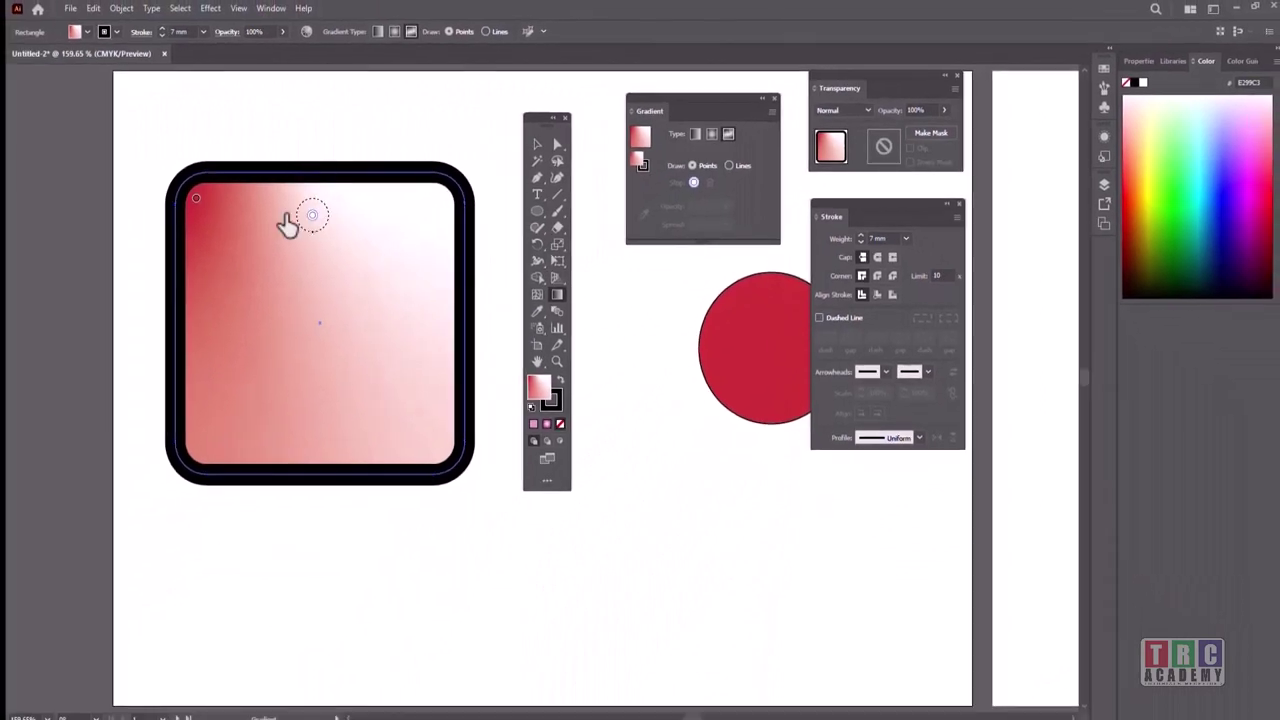
{"action": "left_click", "coordinate": [197, 200]}
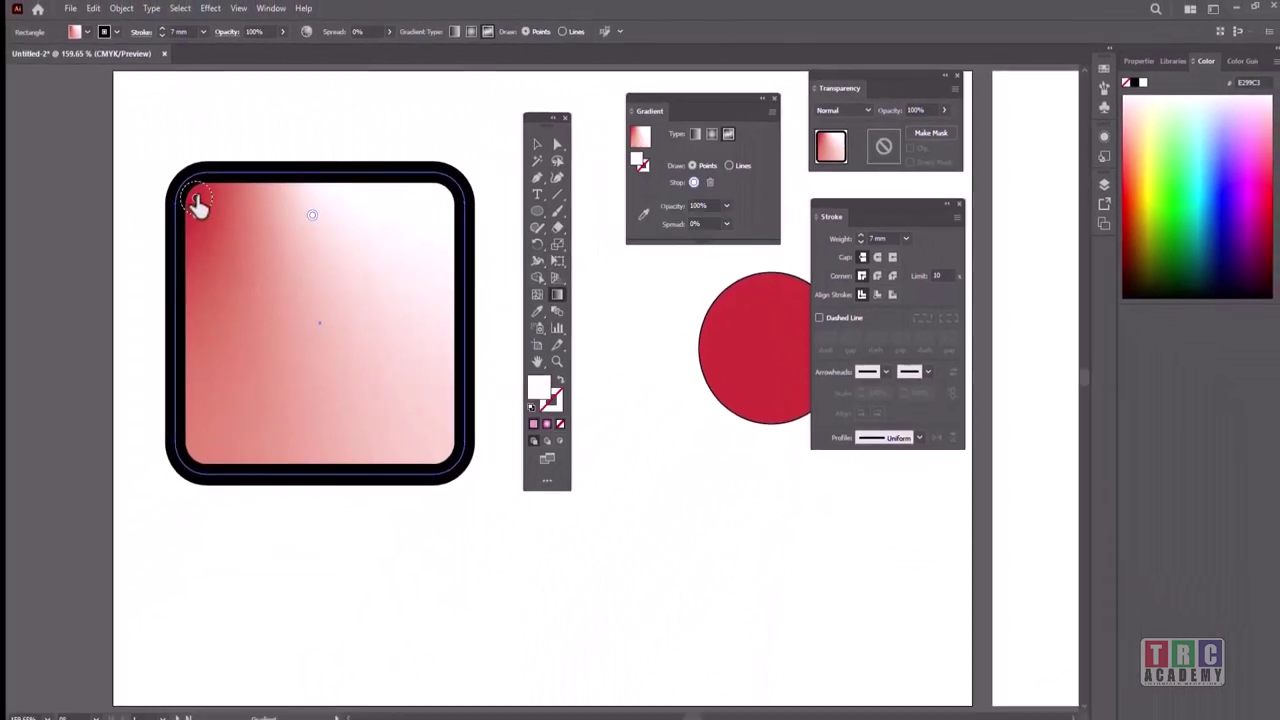
{"action": "left_click", "coordinate": [204, 208]}
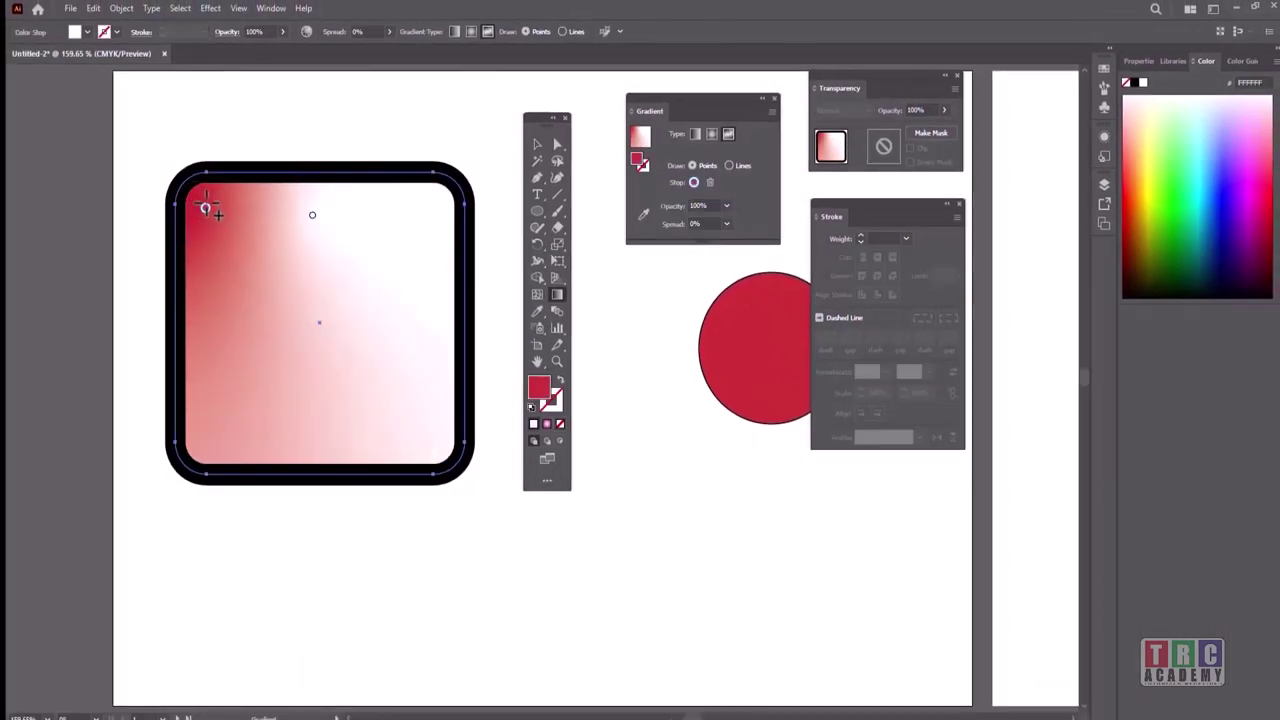
{"action": "left_click_drag", "start_coordinate": [204, 208], "coordinate": [407, 317]}
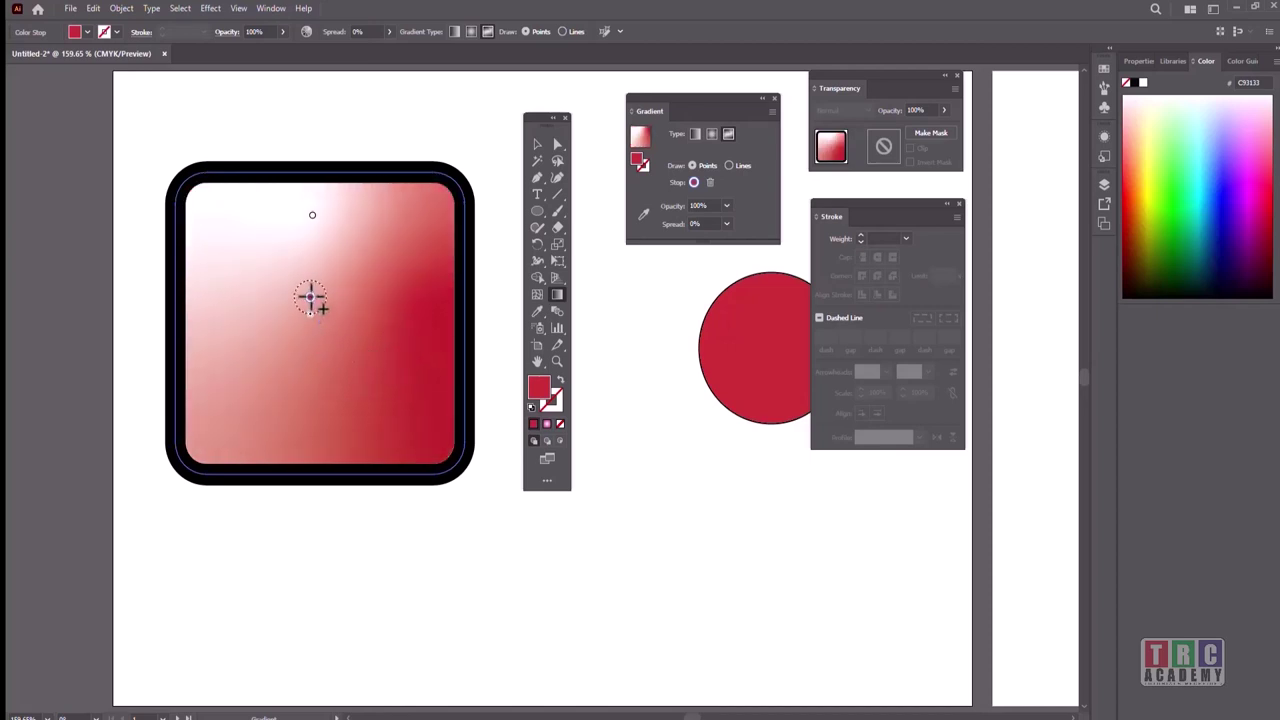
{"action": "left_click", "coordinate": [308, 212]}
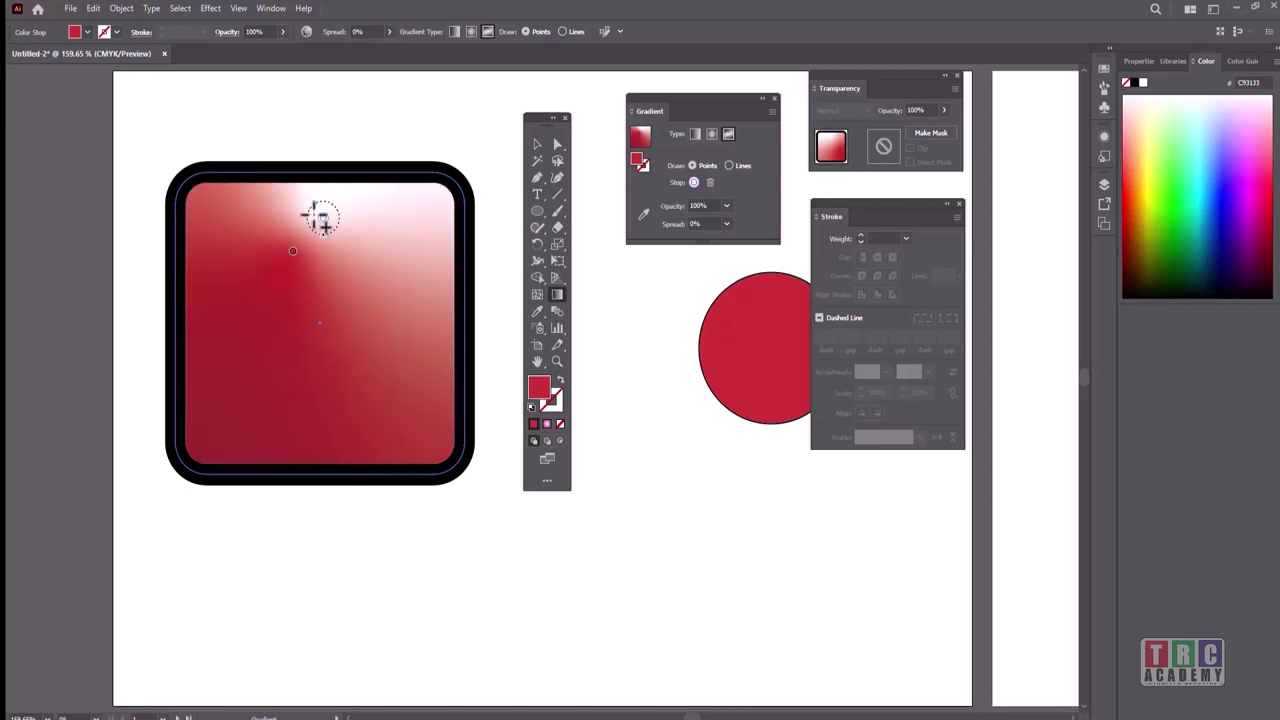
{"action": "left_click", "coordinate": [322, 218]}
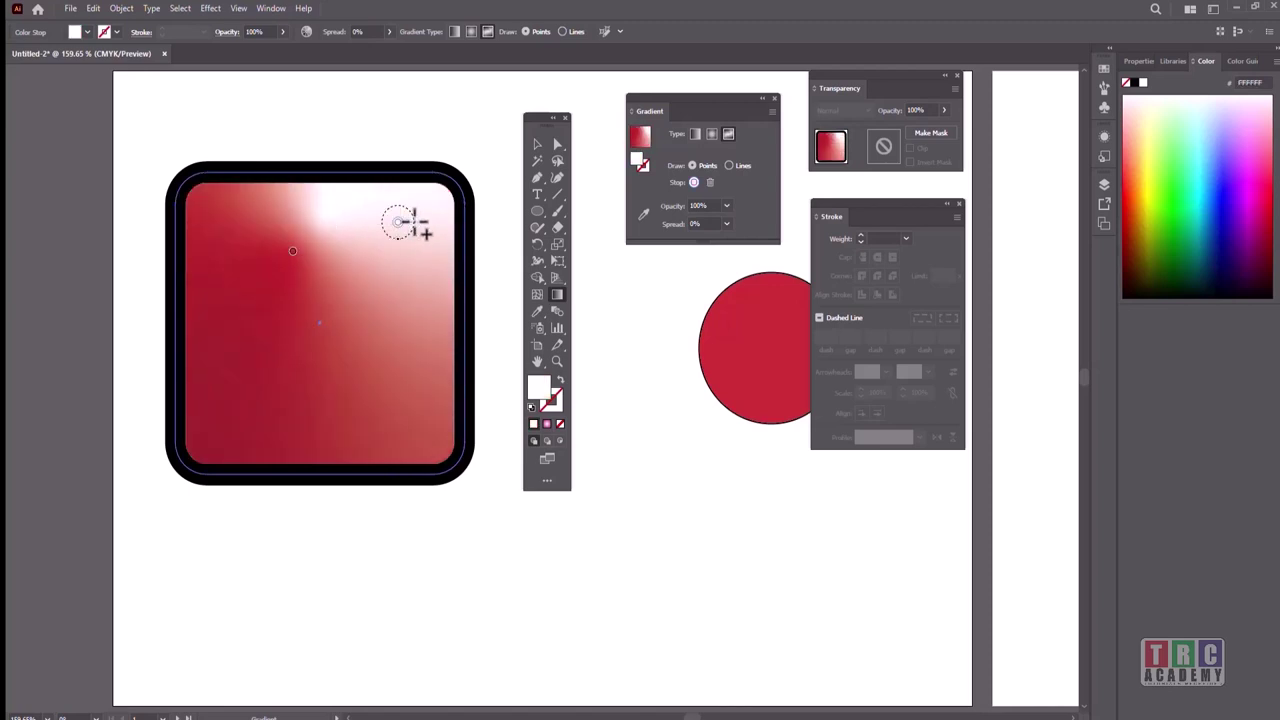